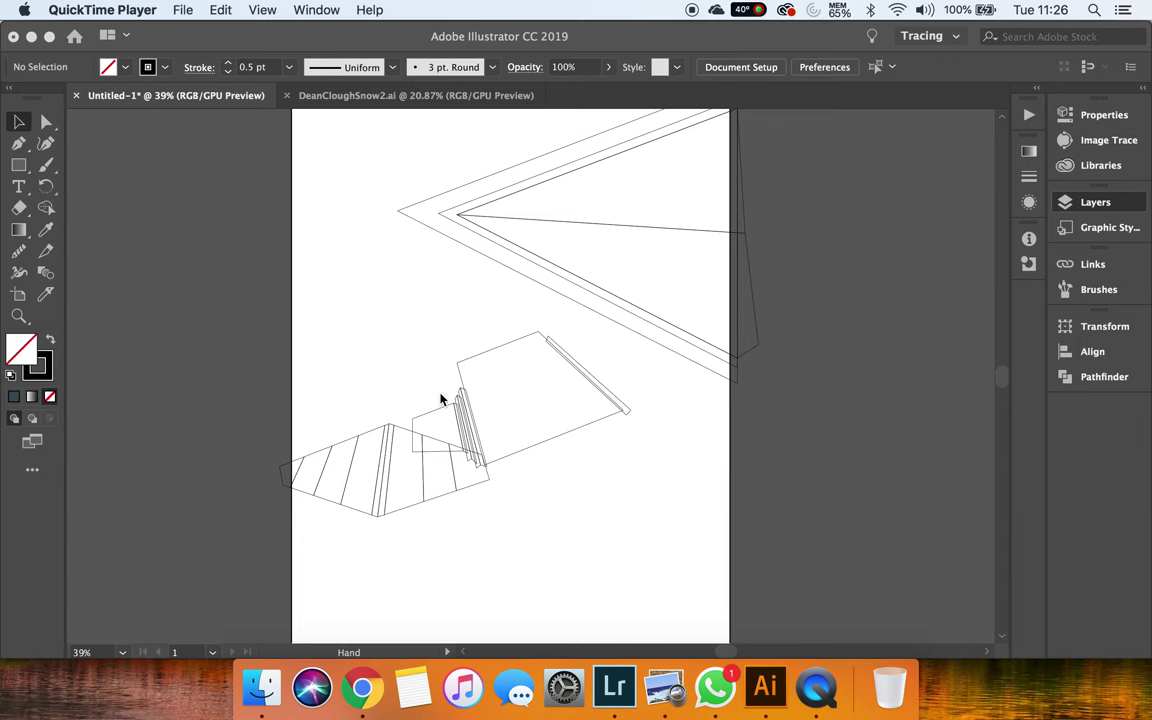
Show the Layers panel, collapse Layer 2 and toggle the Background photo's visibility to compare
click(1067, 204)
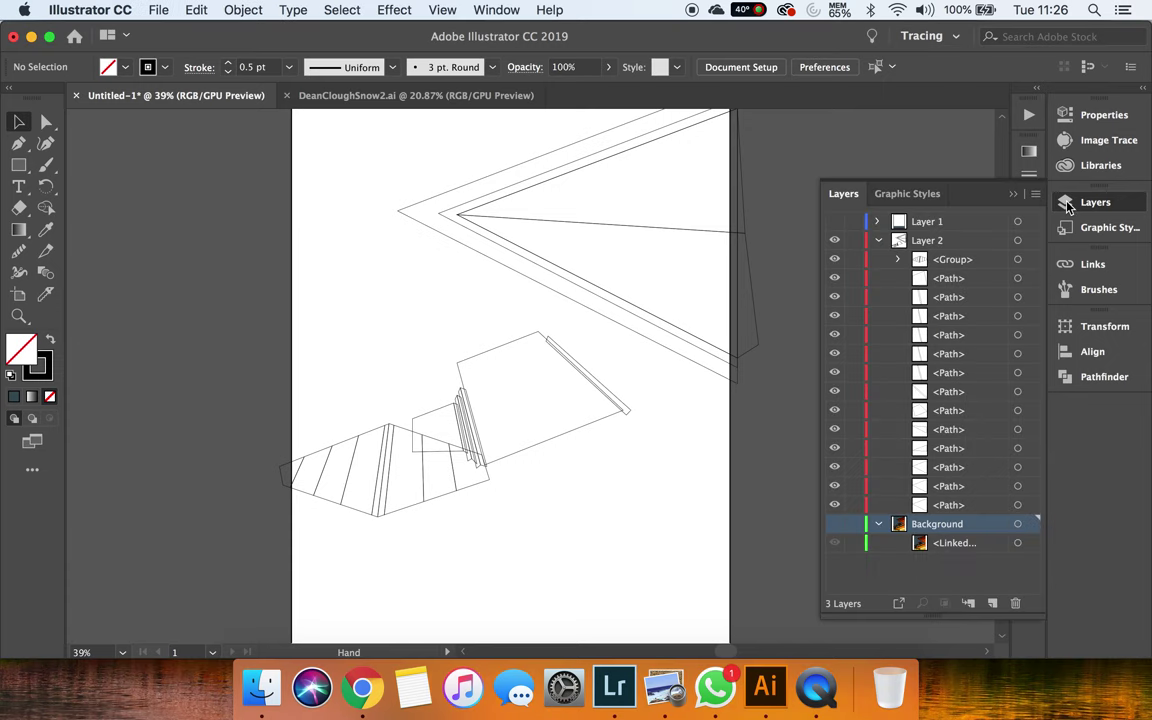
click(878, 240)
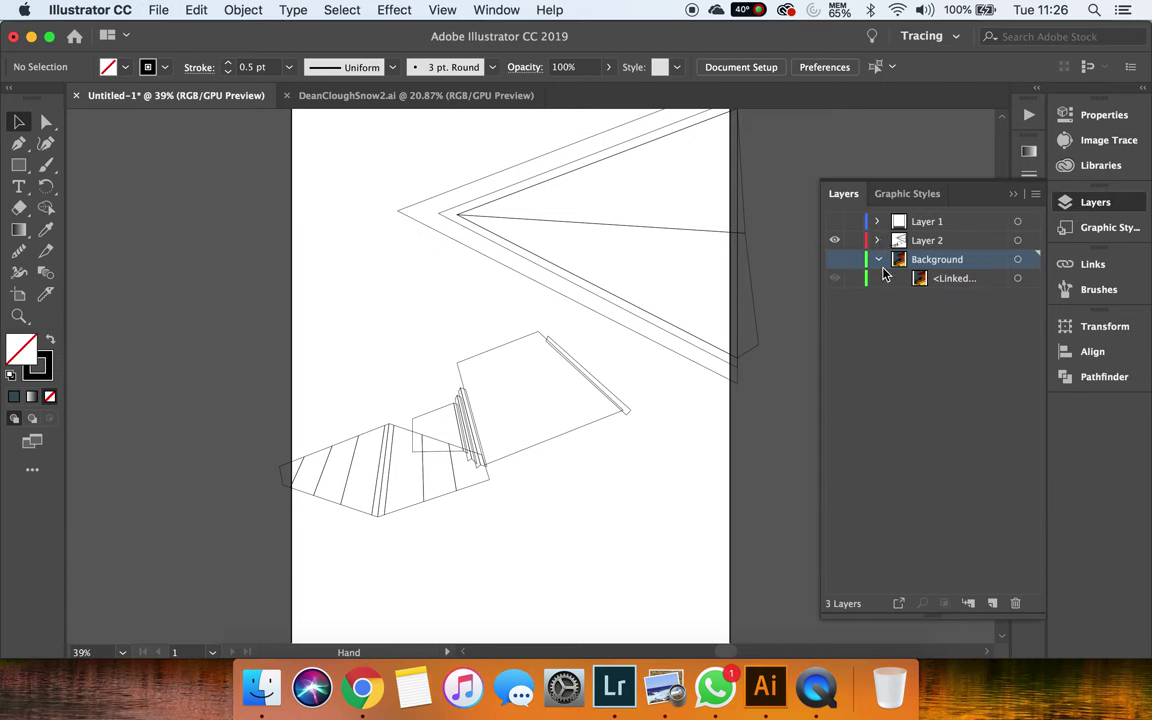
click(835, 260)
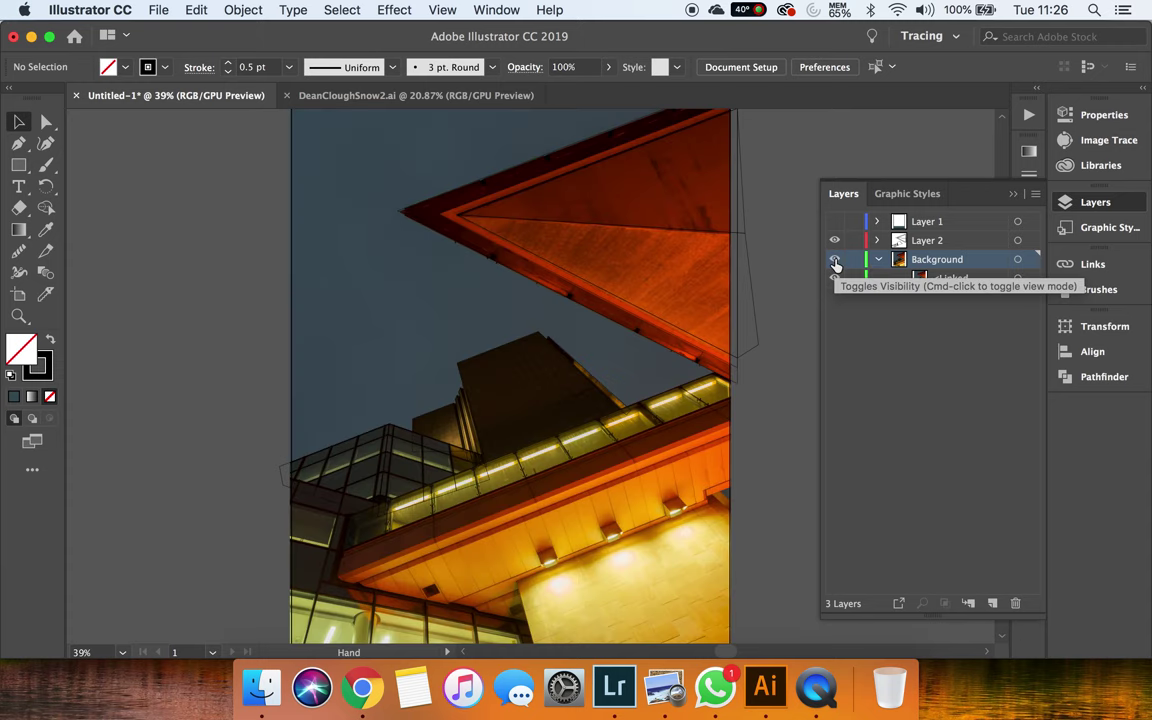
click(835, 261)
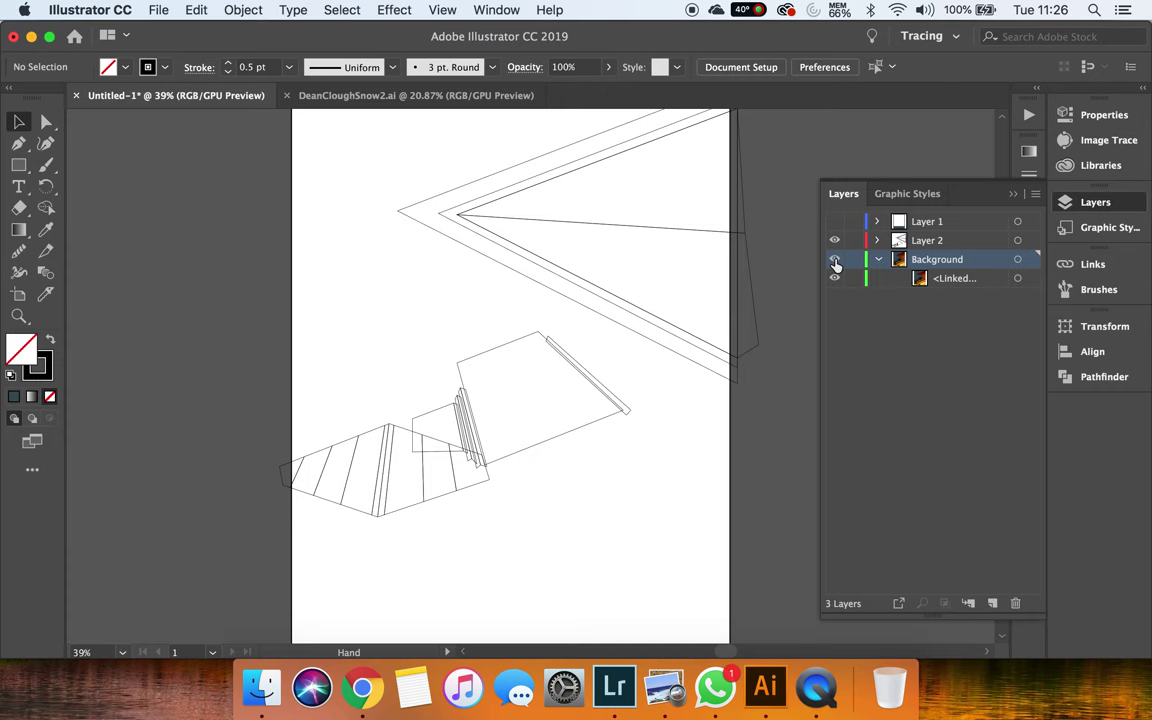
click(835, 260)
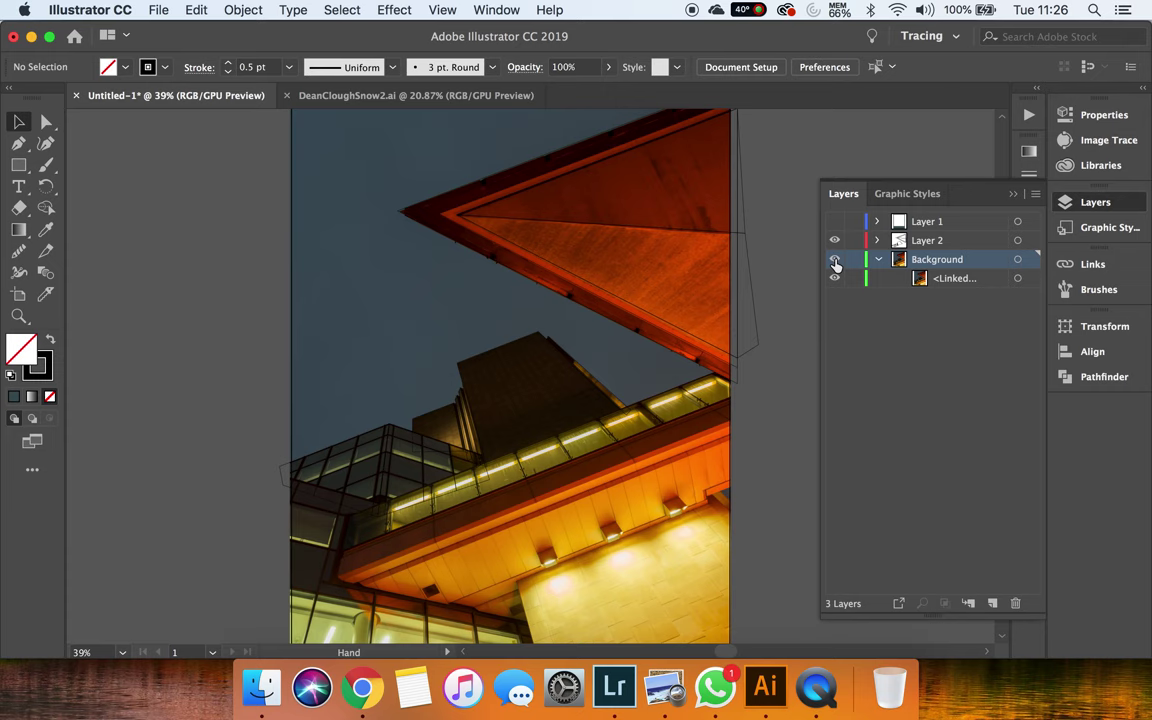
click(835, 260)
click(835, 260)
Switch to the Pen tool and flip the photo off and on again, leaving it visible
click(18, 143)
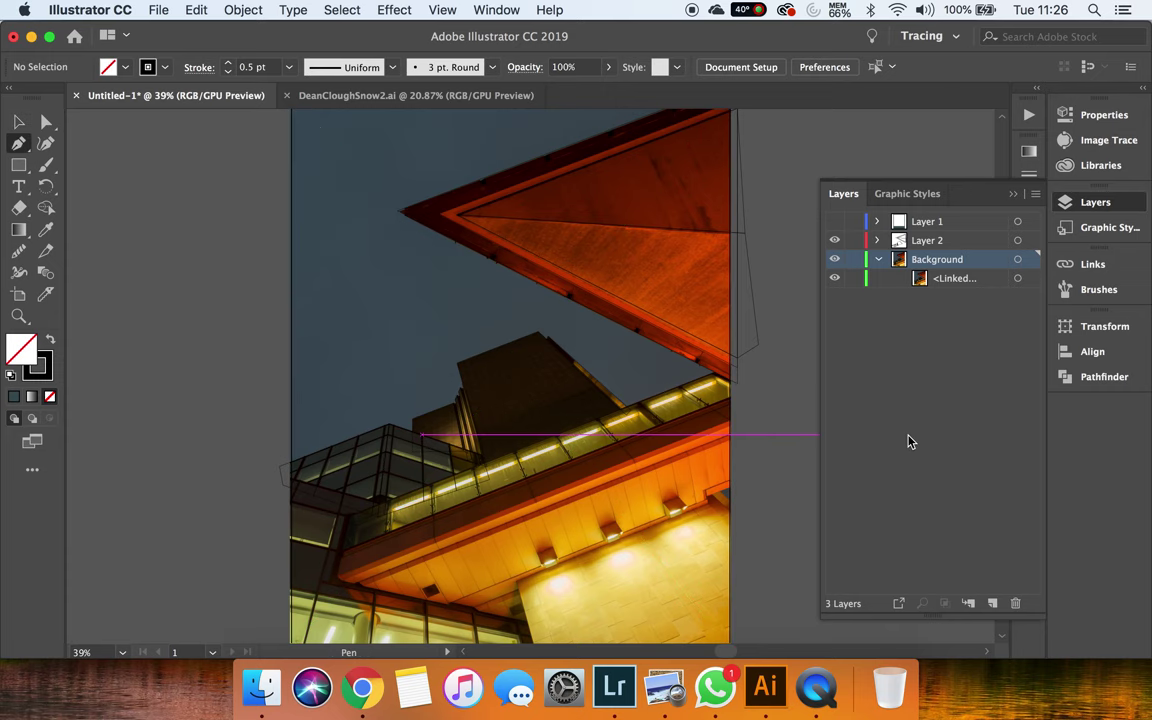
click(835, 259)
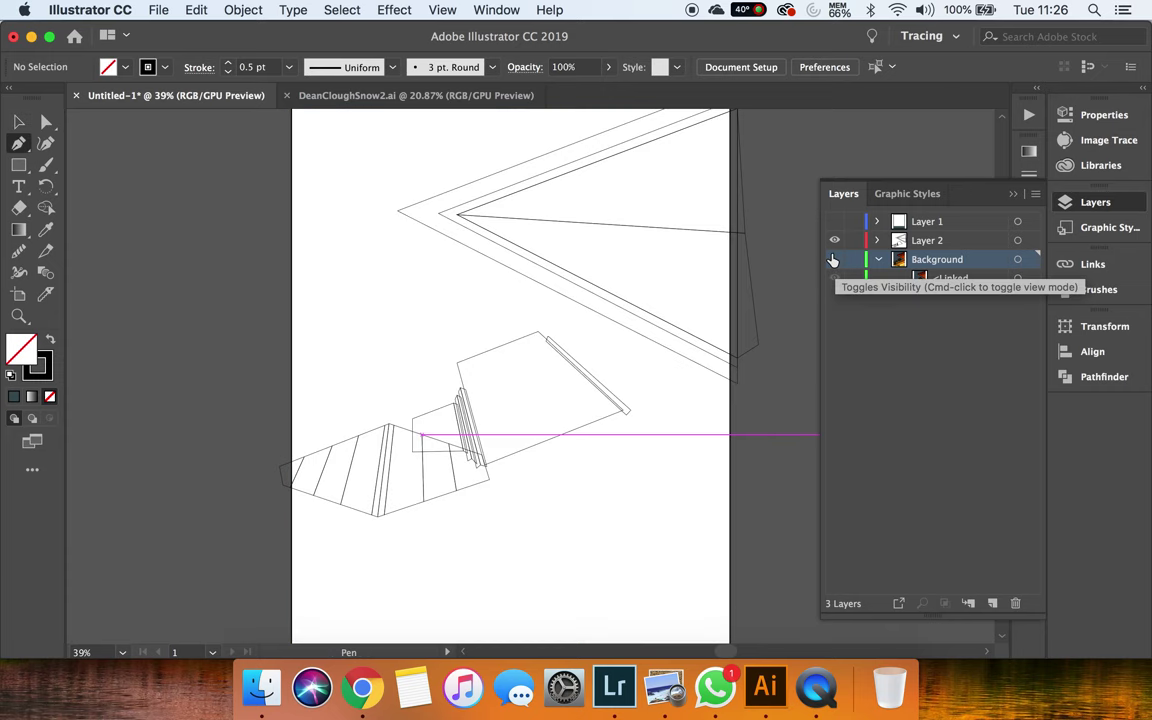
click(834, 260)
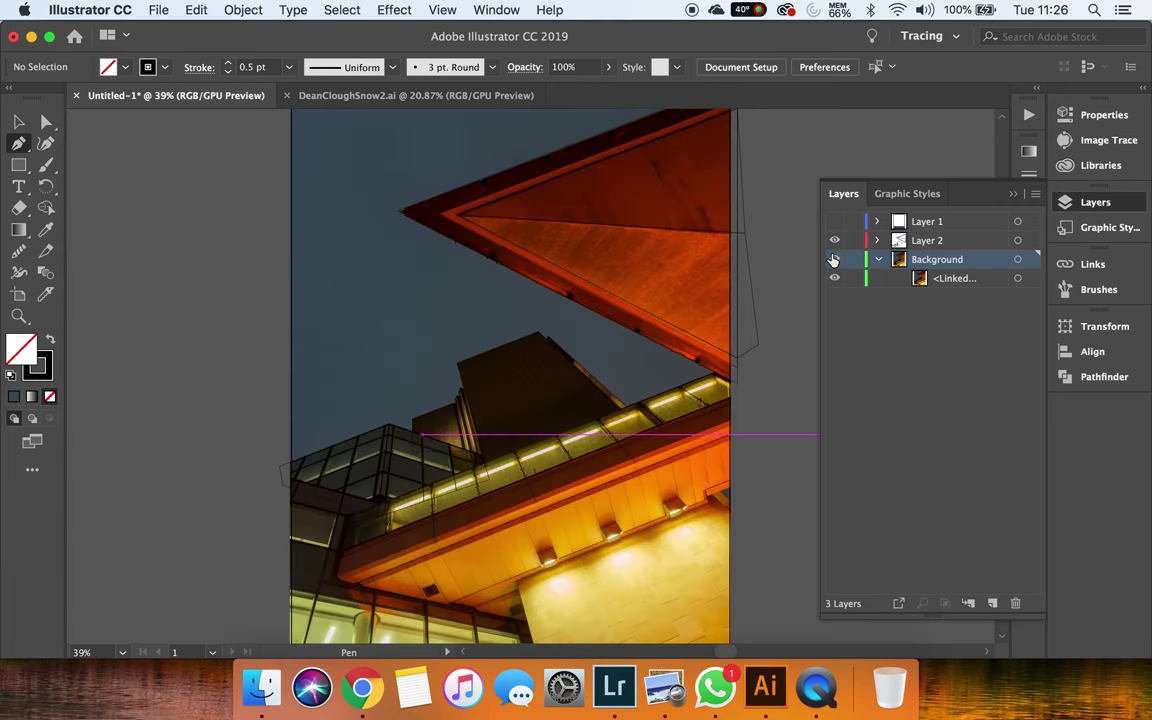
click(834, 260)
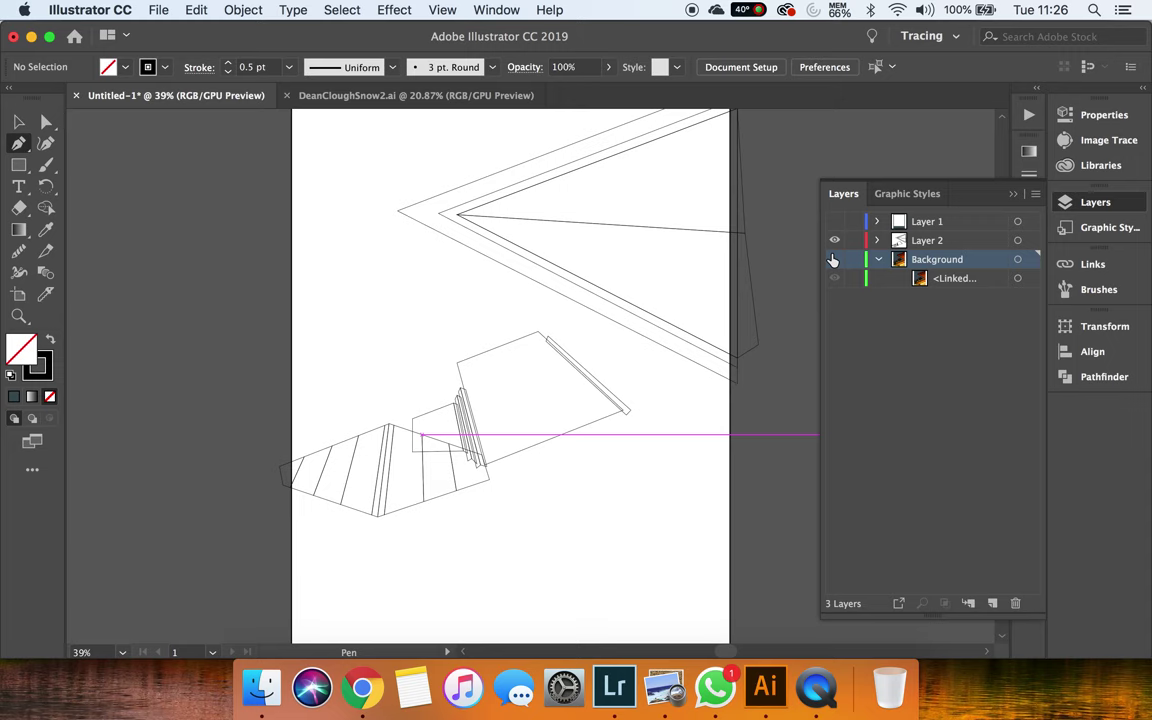
click(835, 260)
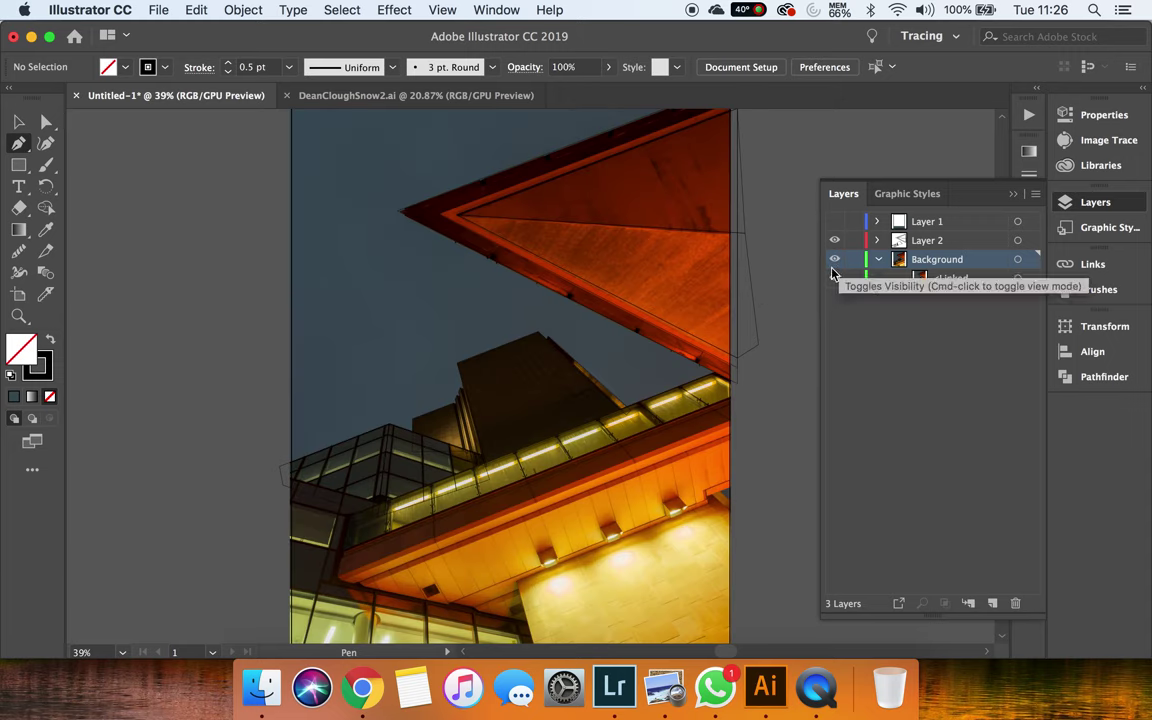
Start the glass band outline at its upper-right, upper-left and lower-left corners
scroll(702, 408, up, 3)
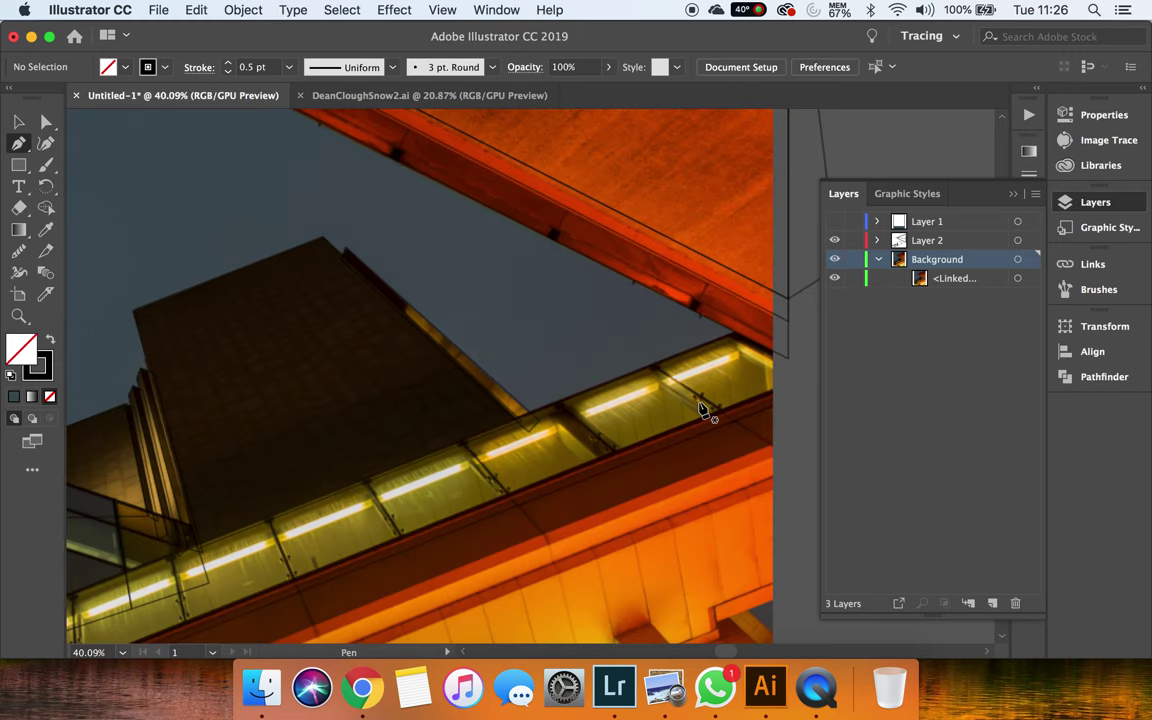
scroll(707, 409, up, 3)
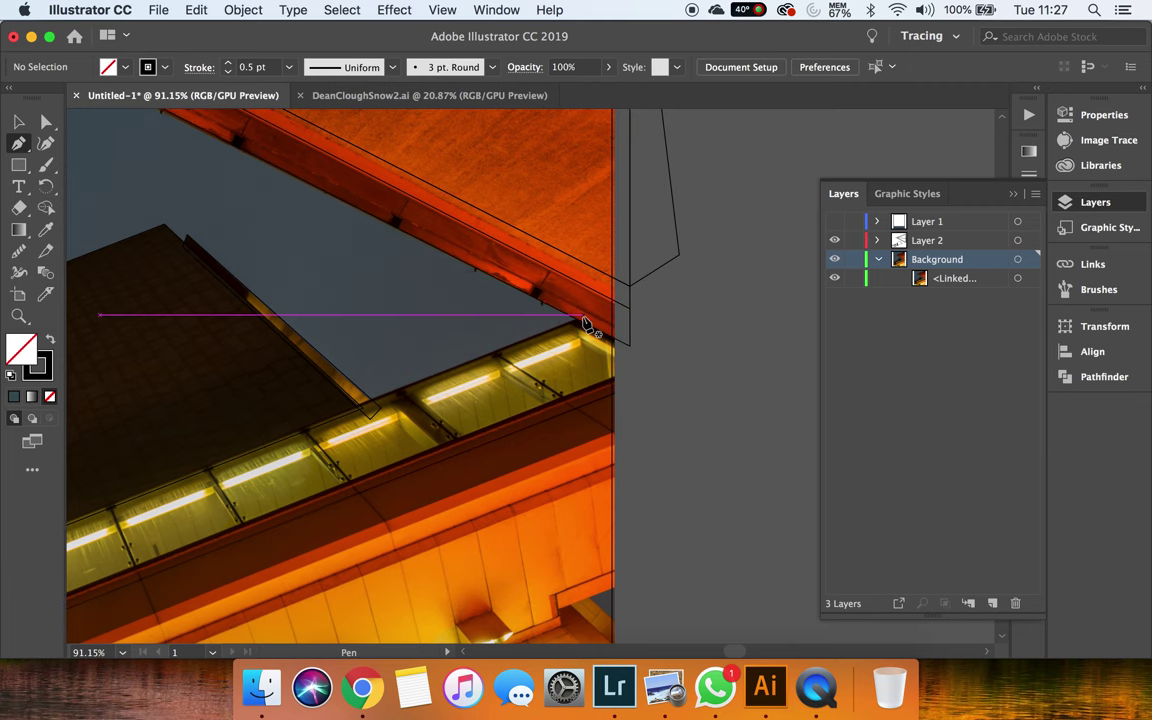
click(584, 323)
scroll(432, 395, left, 5)
scroll(422, 393, down, 2)
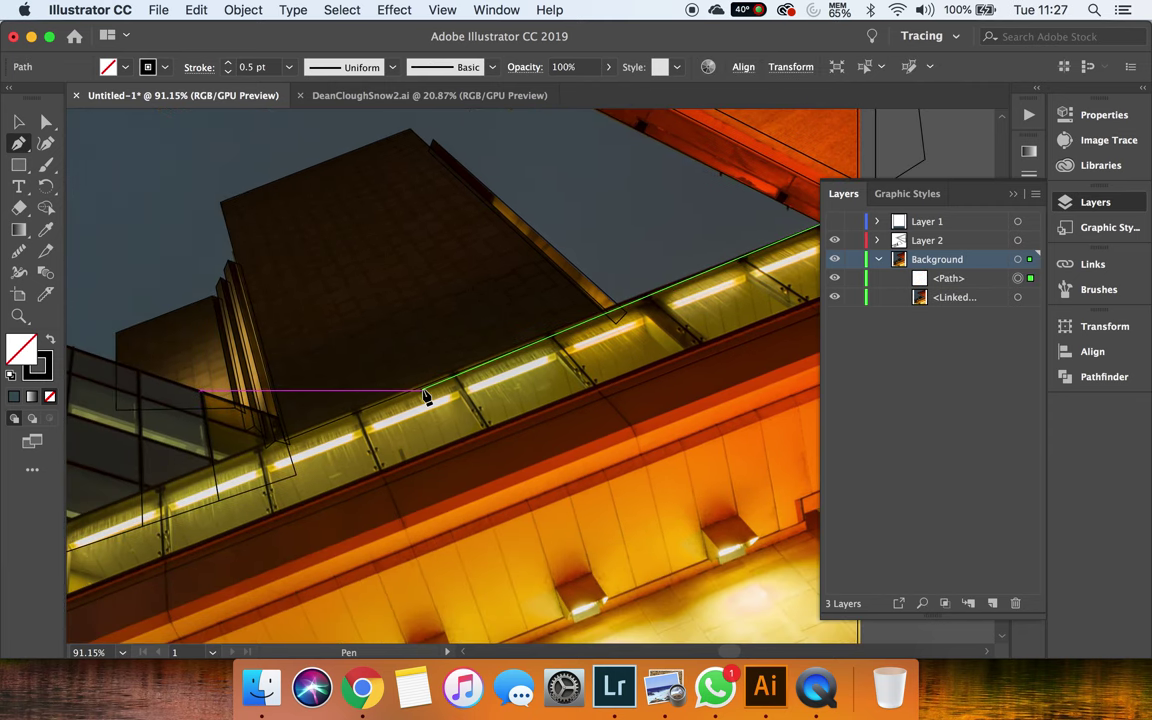
scroll(425, 395, left, 2)
scroll(424, 393, left, 2)
scroll(424, 398, left, 2)
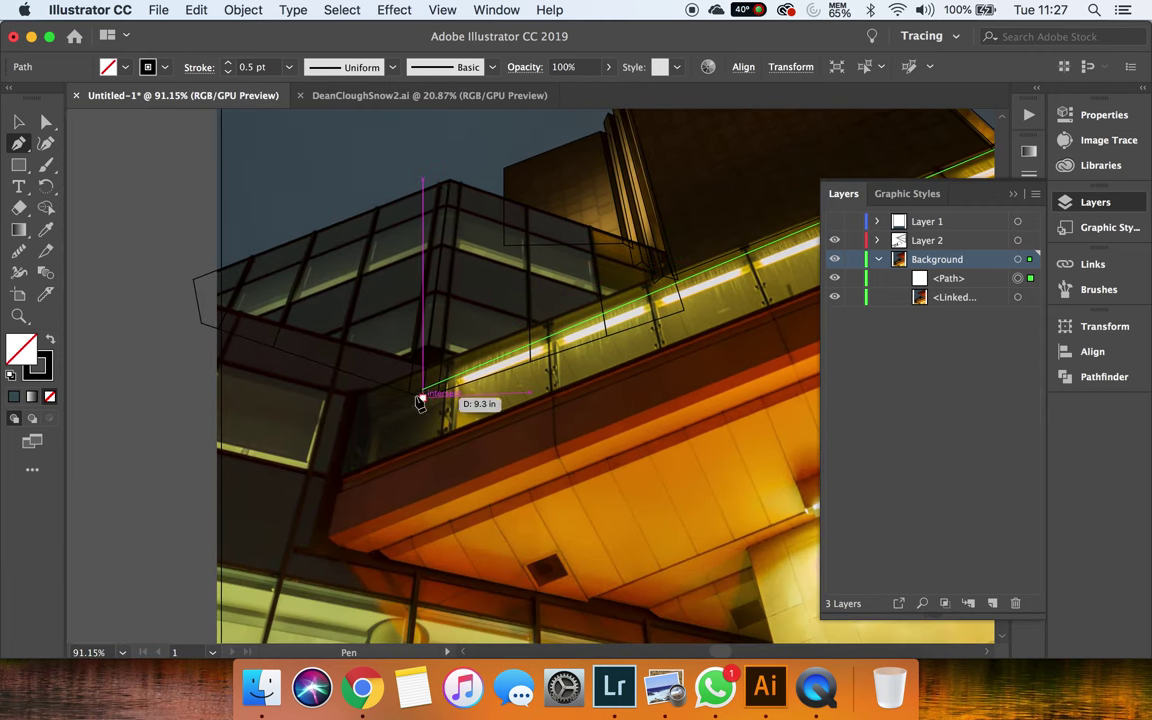
click(356, 399)
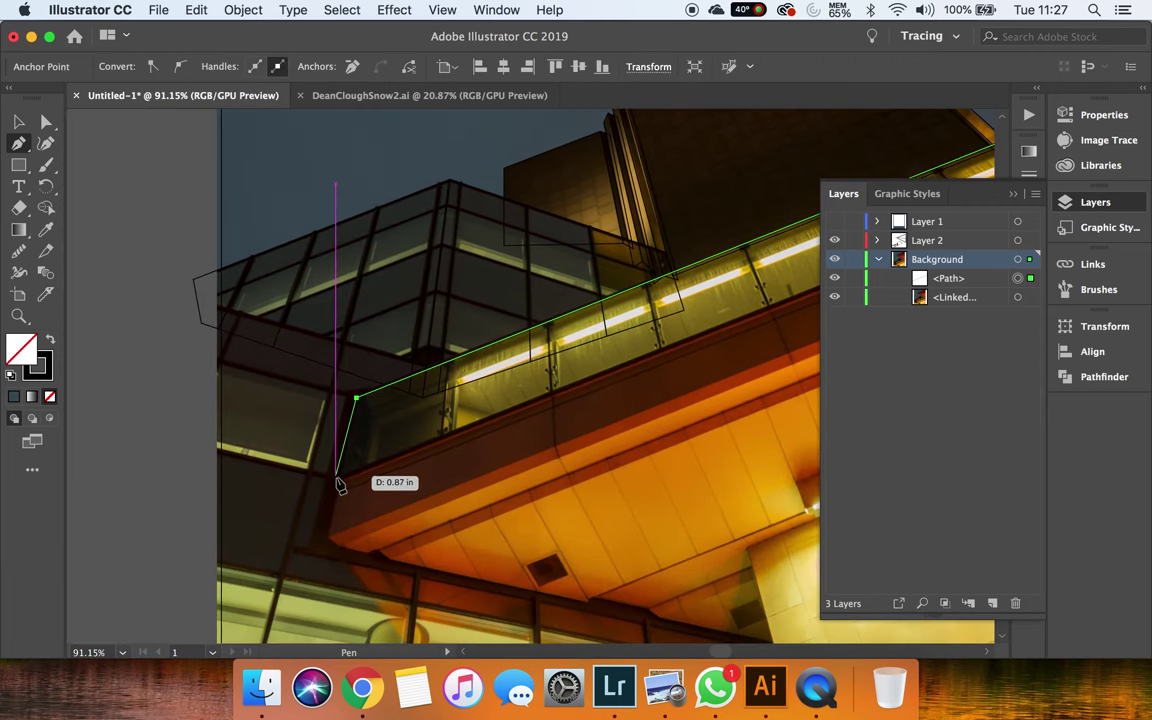
click(340, 487)
Add the glass band's lower-right corner and close the outline at its start point
scroll(507, 424, right, 3)
scroll(510, 428, right, 3)
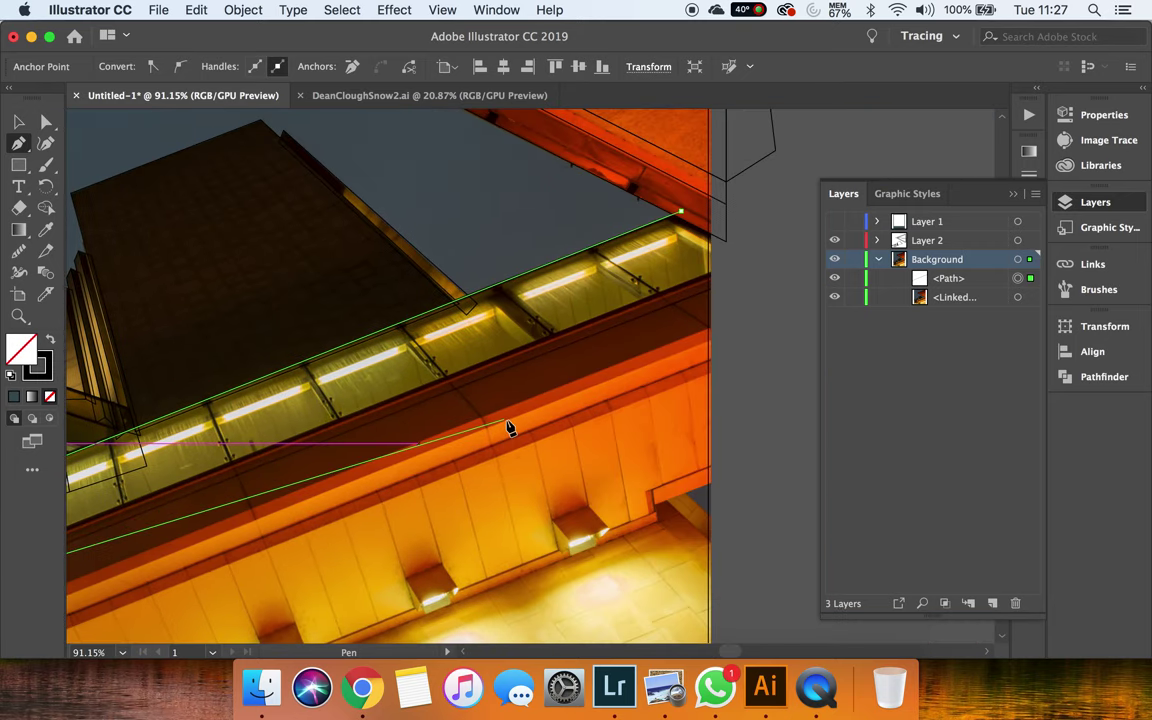
scroll(507, 424, right, 3)
scroll(507, 424, up, 1)
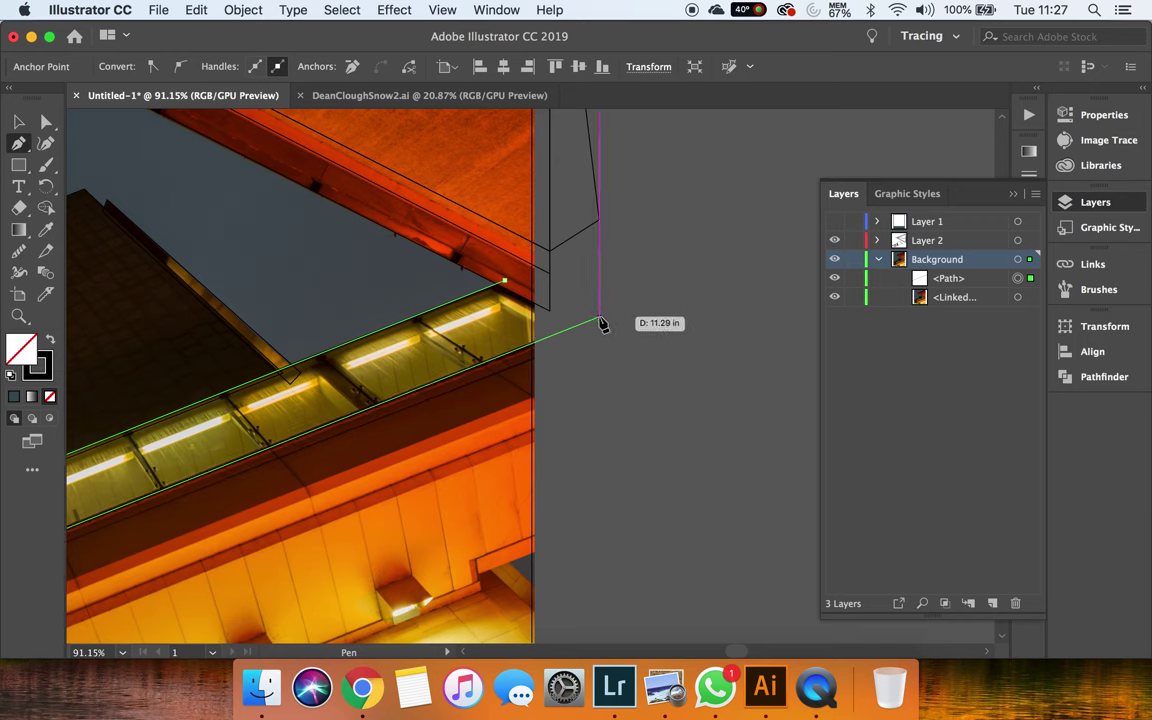
click(599, 318)
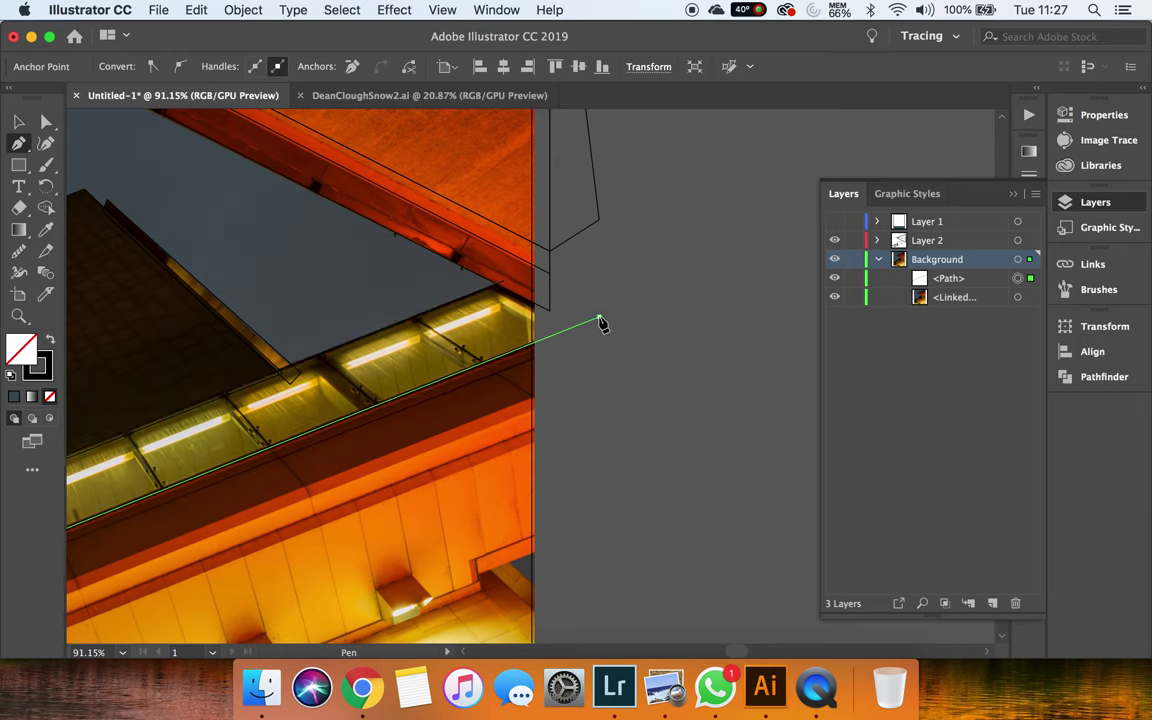
click(505, 281)
Start a new path at the left end of the soffit below the glass band
scroll(599, 385, down, 1)
scroll(599, 385, down, 1)
scroll(599, 385, left, 5)
scroll(599, 385, down, 1)
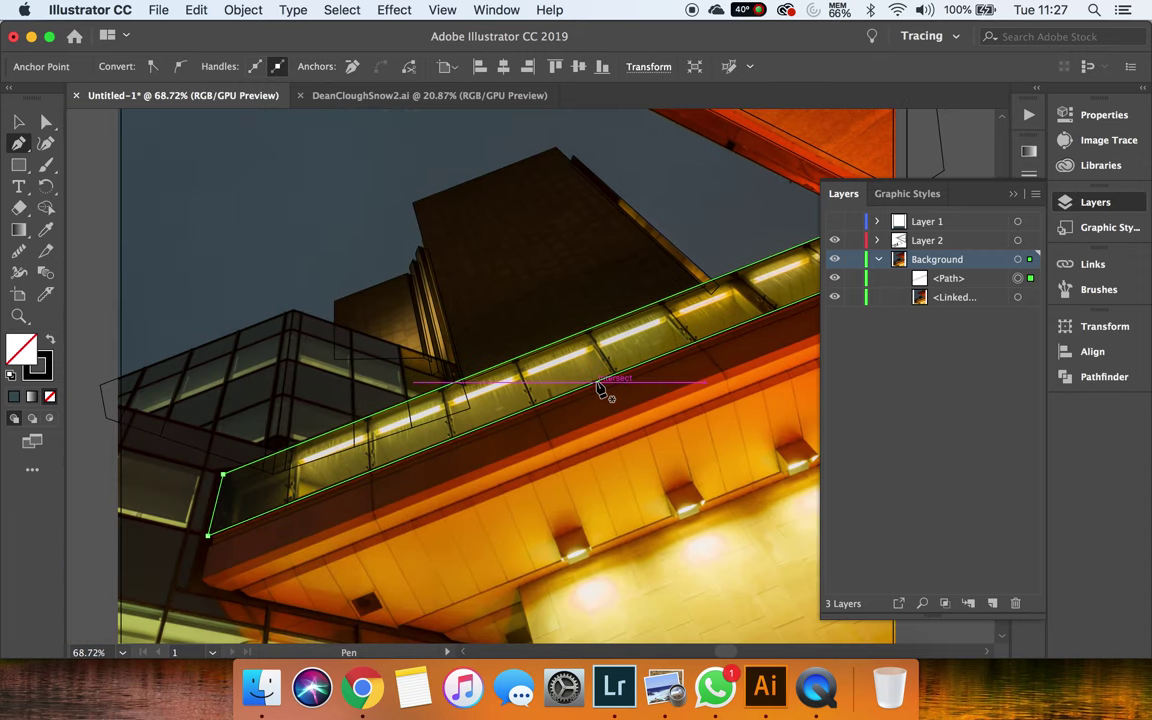
scroll(599, 385, down, 1)
scroll(599, 385, right, 3)
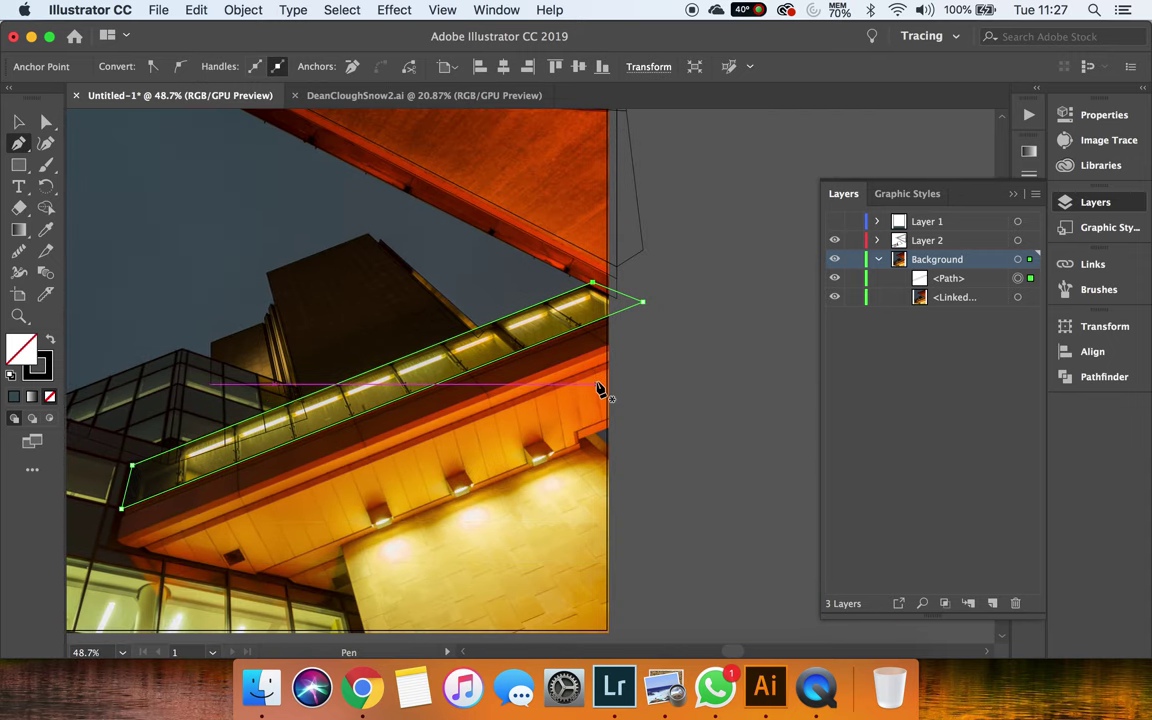
scroll(599, 385, right, 1)
scroll(599, 385, down, 1)
scroll(599, 388, left, 1)
scroll(599, 388, down, 1)
scroll(599, 388, left, 1)
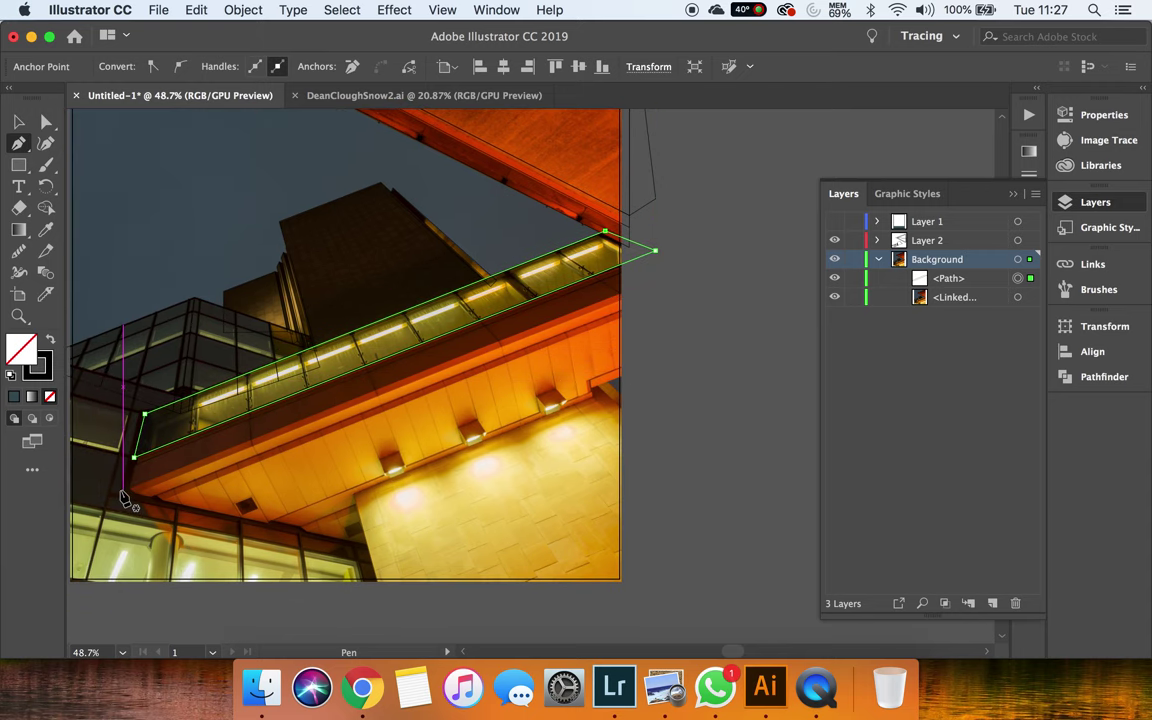
scroll(122, 500, up, 5)
scroll(122, 500, up, 4)
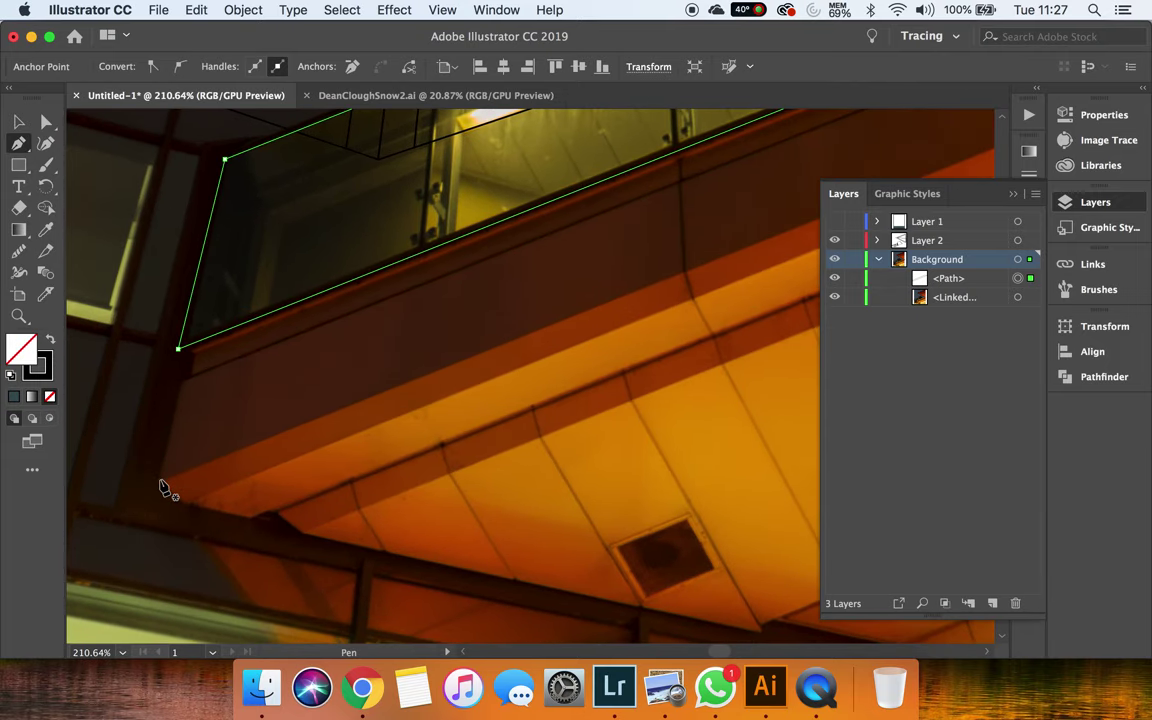
click(157, 488)
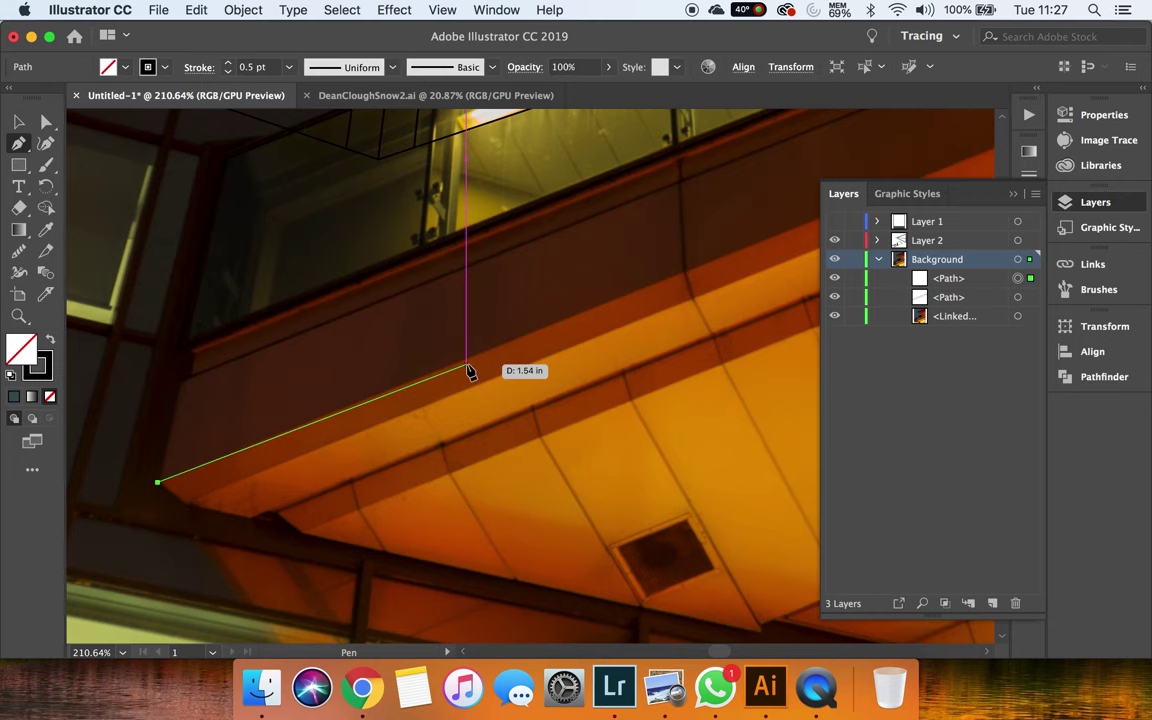
Extend the soffit path past the photo's right edge, then undo the misplaced upward anchor
scroll(540, 329, right, 3)
scroll(538, 328, up, 2)
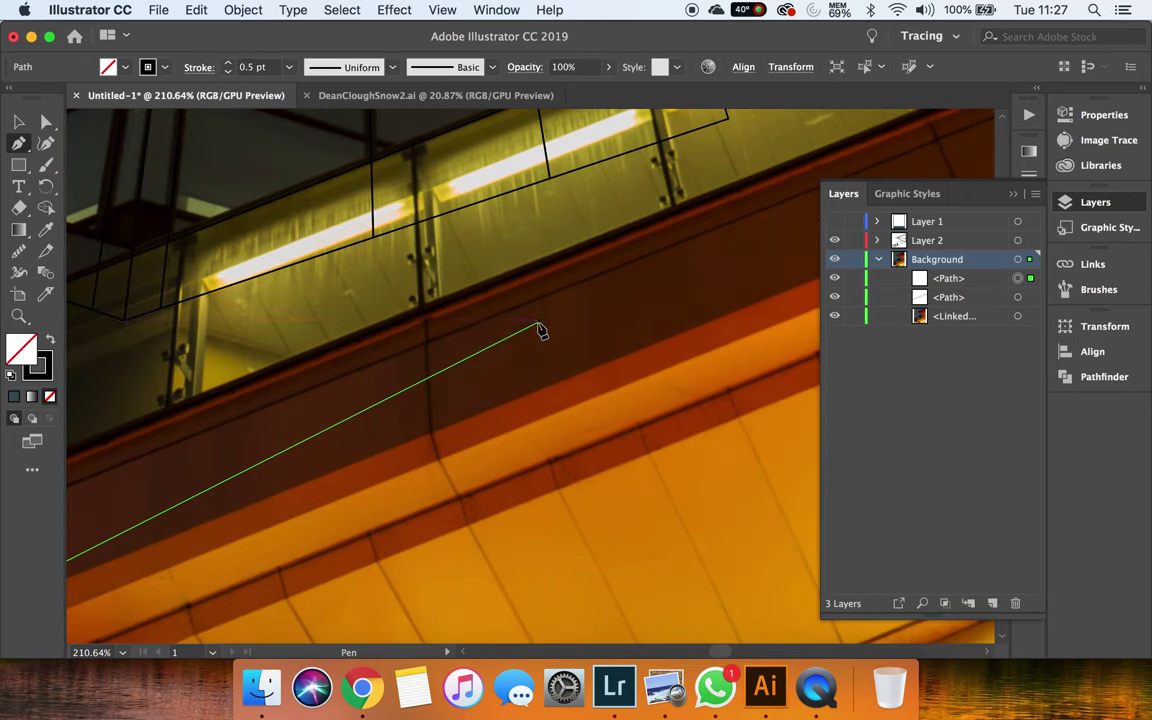
scroll(538, 329, down, 3)
scroll(538, 329, down, 3)
scroll(538, 329, right, 3)
scroll(538, 329, right, 5)
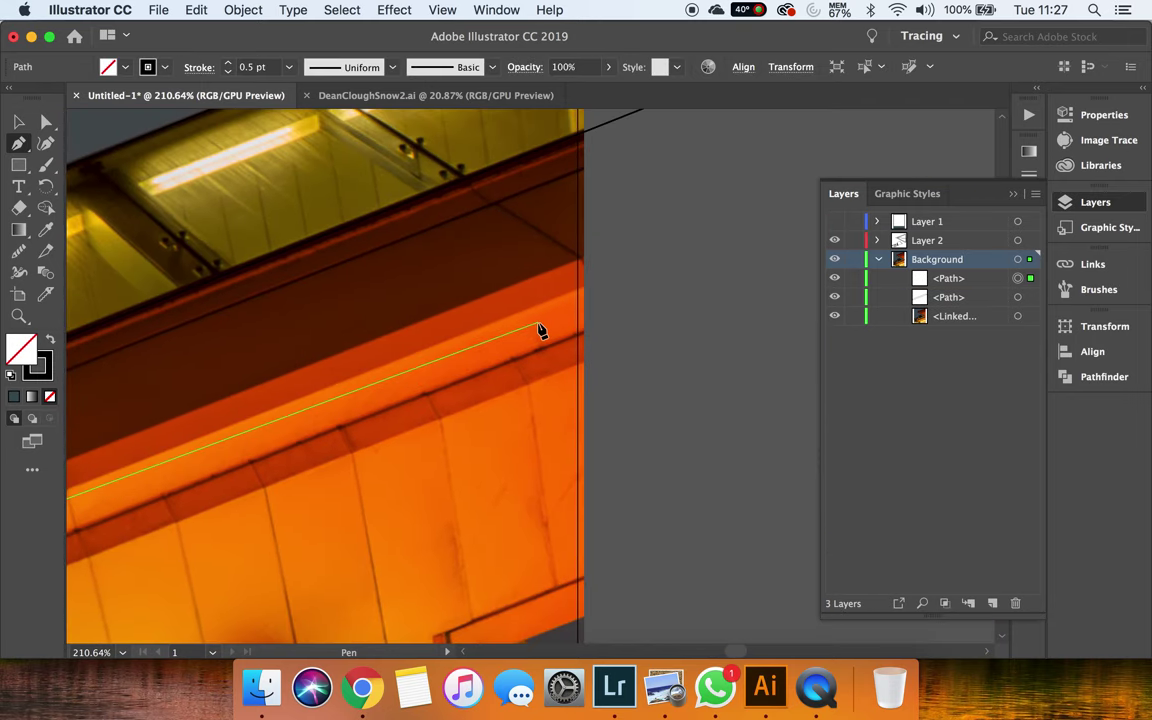
scroll(540, 329, right, 2)
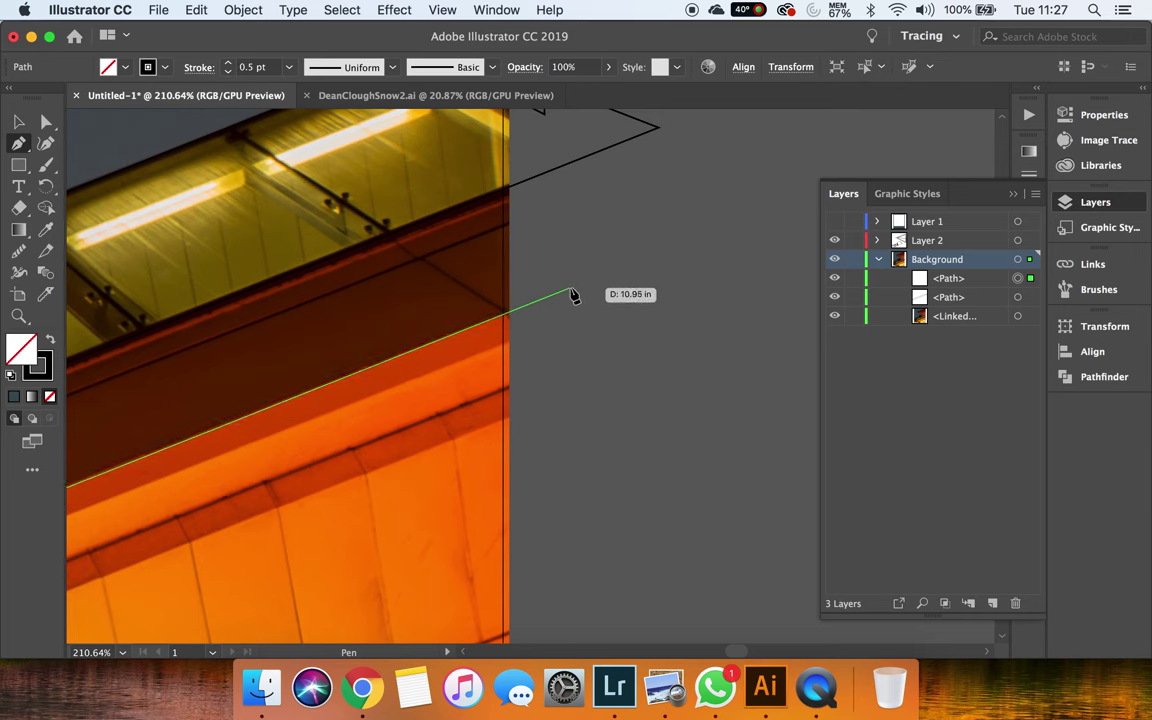
click(633, 267)
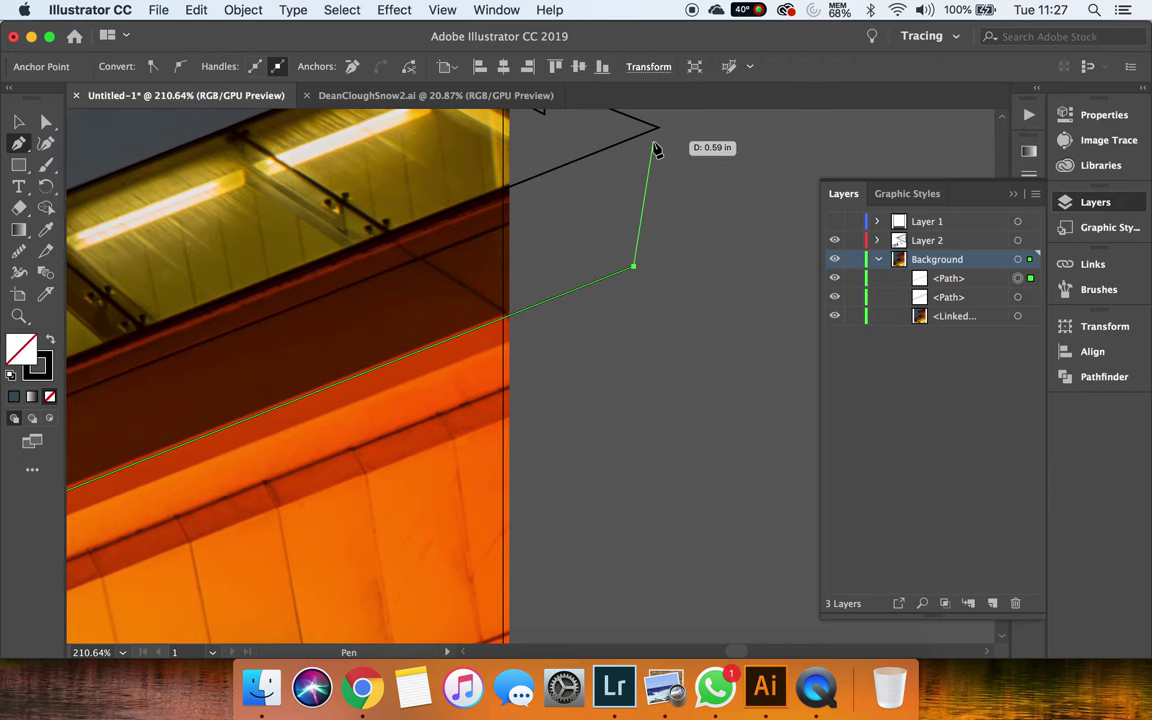
click(653, 143)
scroll(116, 450, left, 10)
scroll(116, 450, left, 5)
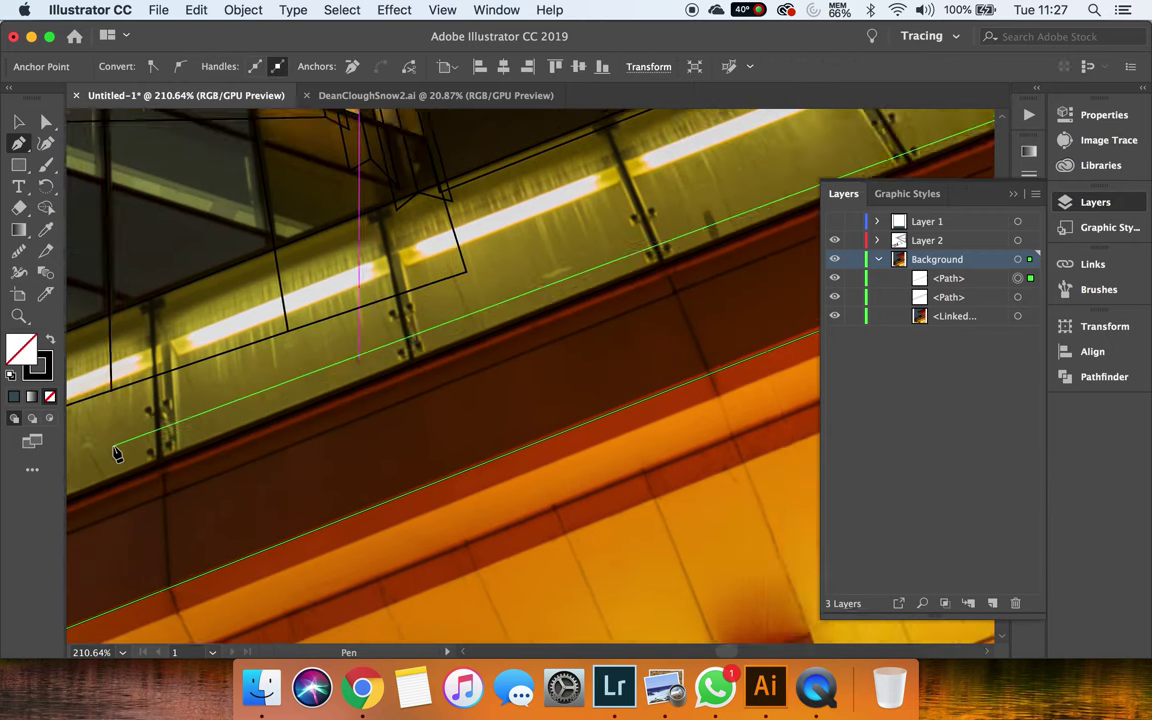
scroll(116, 452, down, 10)
scroll(116, 452, left, 8)
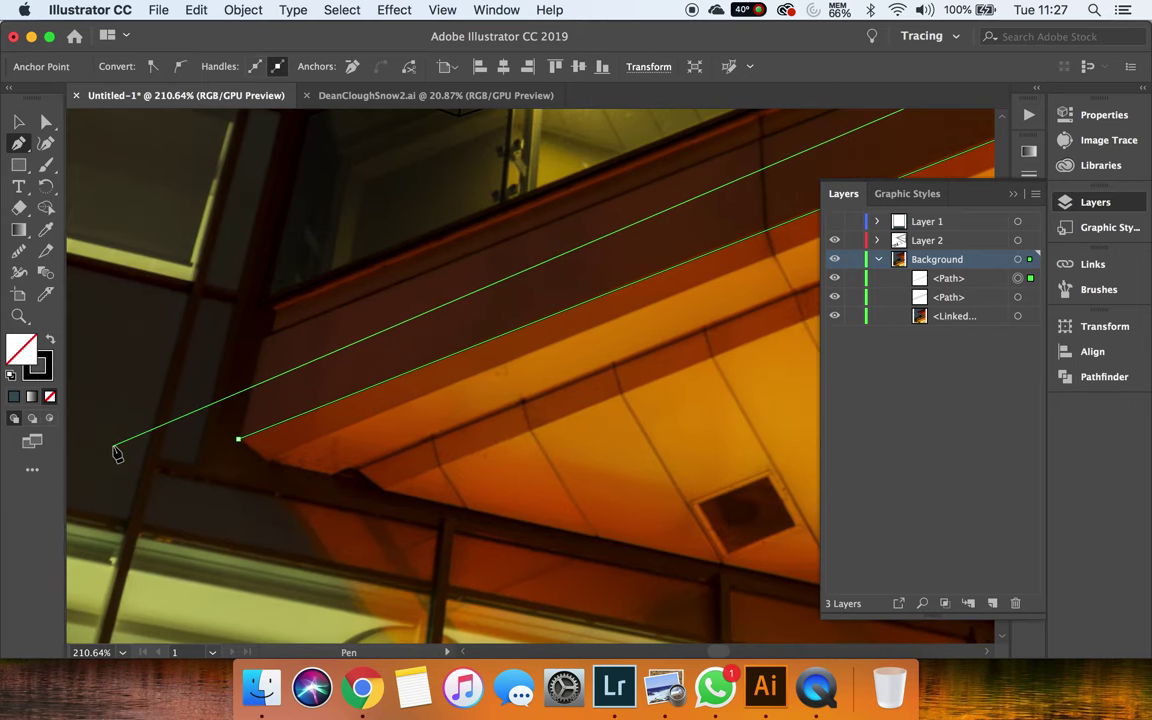
scroll(116, 452, right, 10)
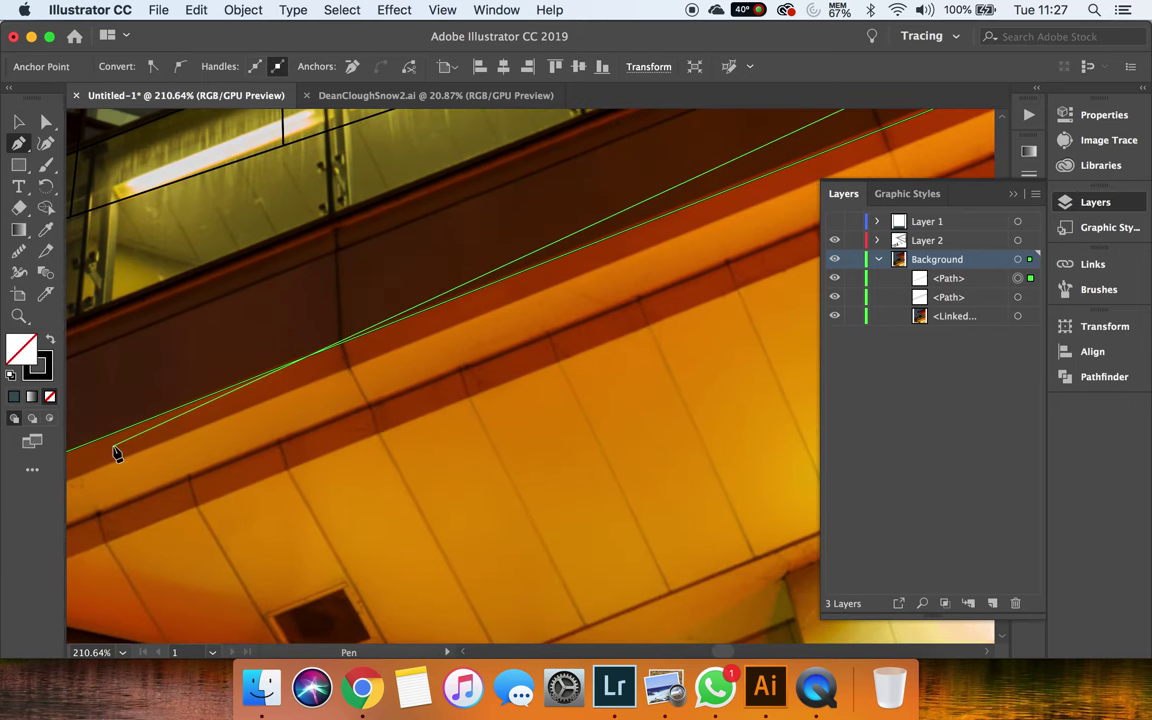
scroll(116, 452, up, 5)
scroll(116, 452, right, 5)
scroll(116, 452, up, 4)
scroll(116, 452, right, 8)
scroll(116, 452, up, 3)
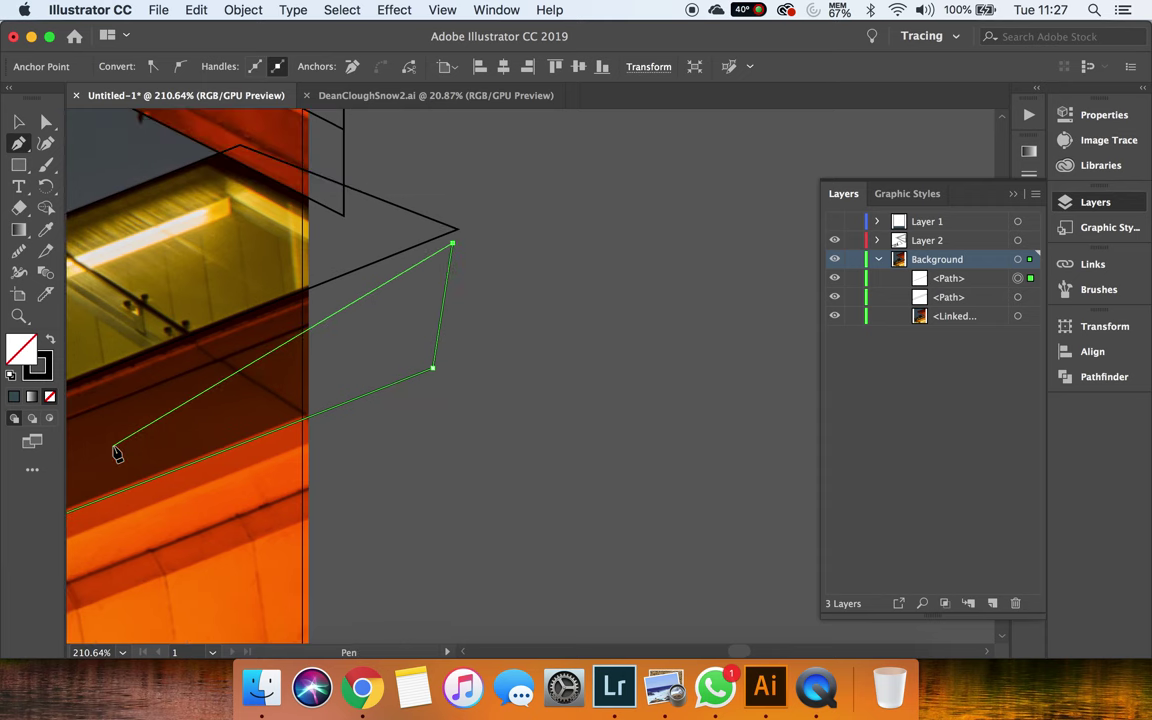
key(super+z)
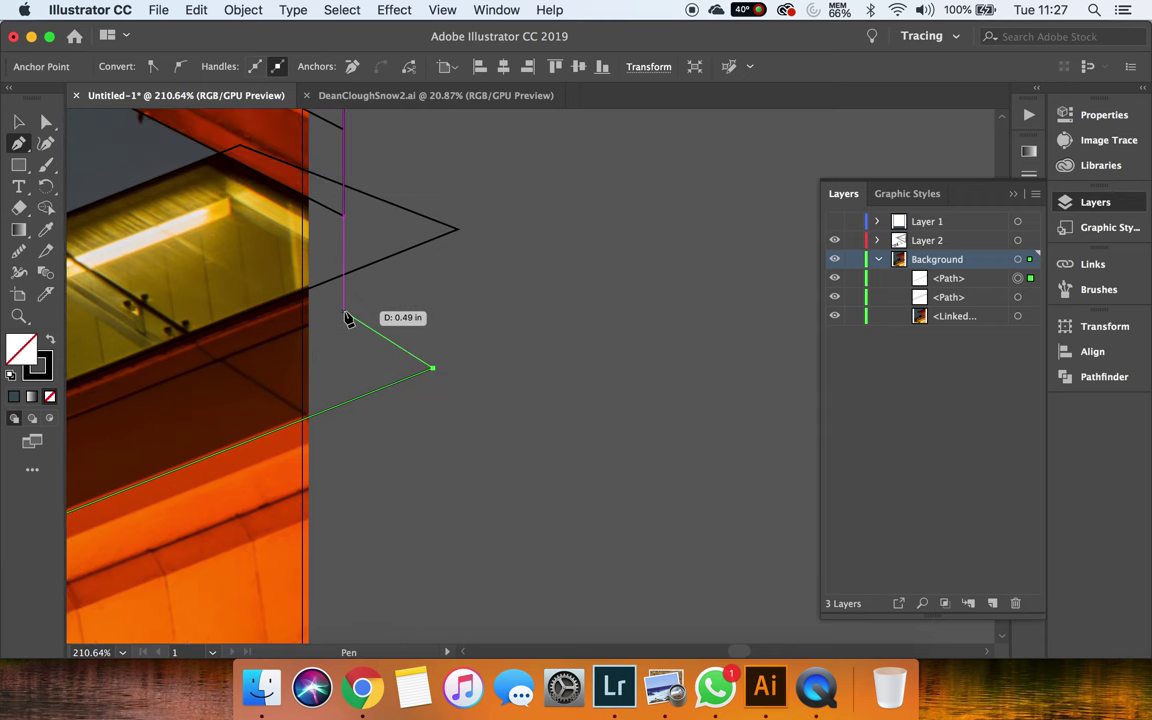
Place the top-left corner and close the fascia band into a four-sided outline
scroll(272, 349, left, 10)
scroll(272, 349, down, 3)
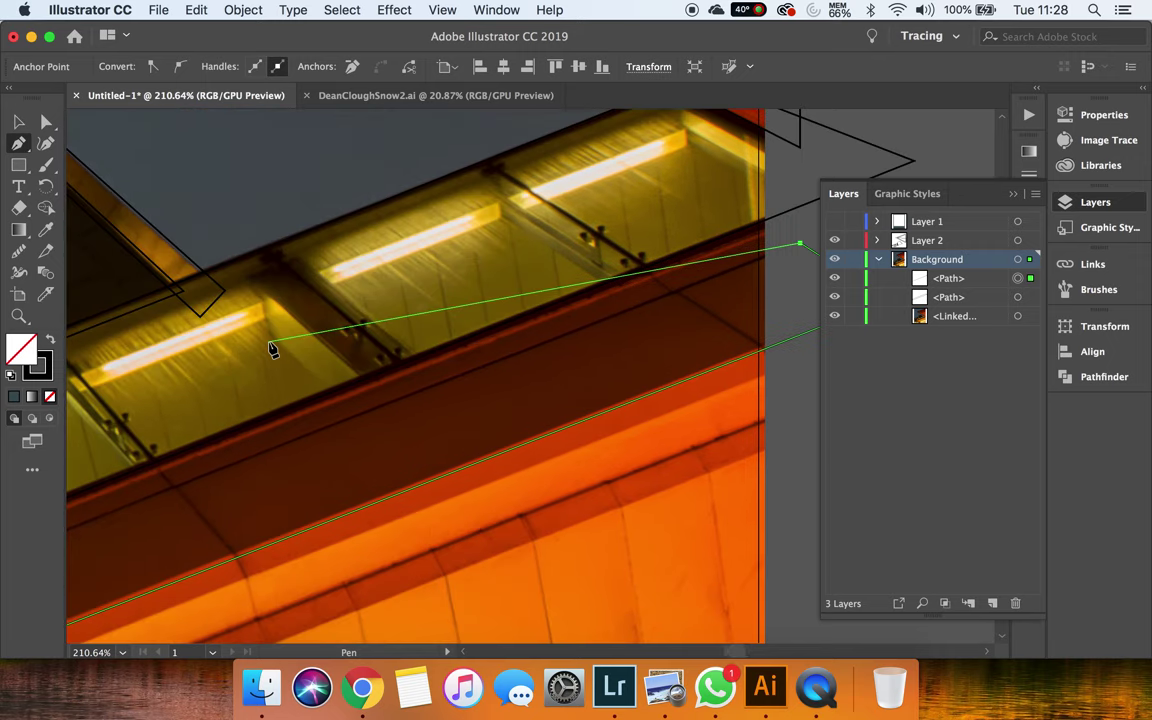
scroll(272, 349, down, 2)
scroll(272, 349, down, 2)
scroll(272, 349, down, 2)
scroll(272, 349, down, 2)
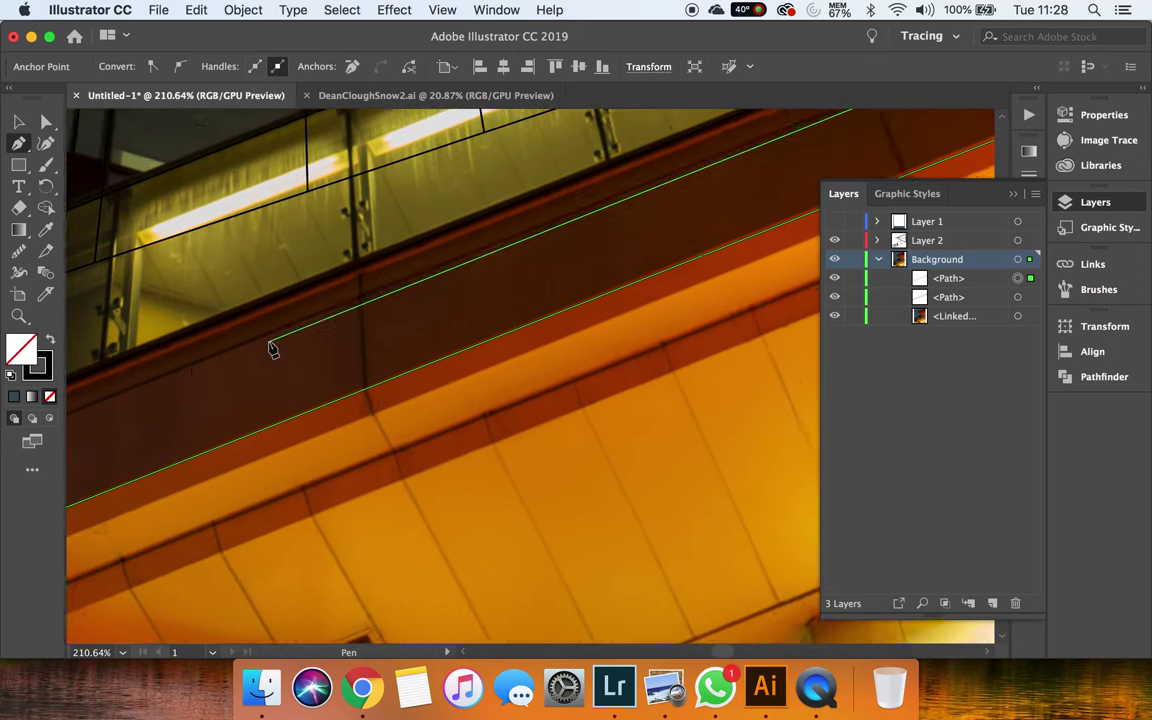
scroll(272, 349, down, 2)
scroll(272, 349, left, 3)
scroll(272, 349, left, 5)
scroll(272, 349, down, 2)
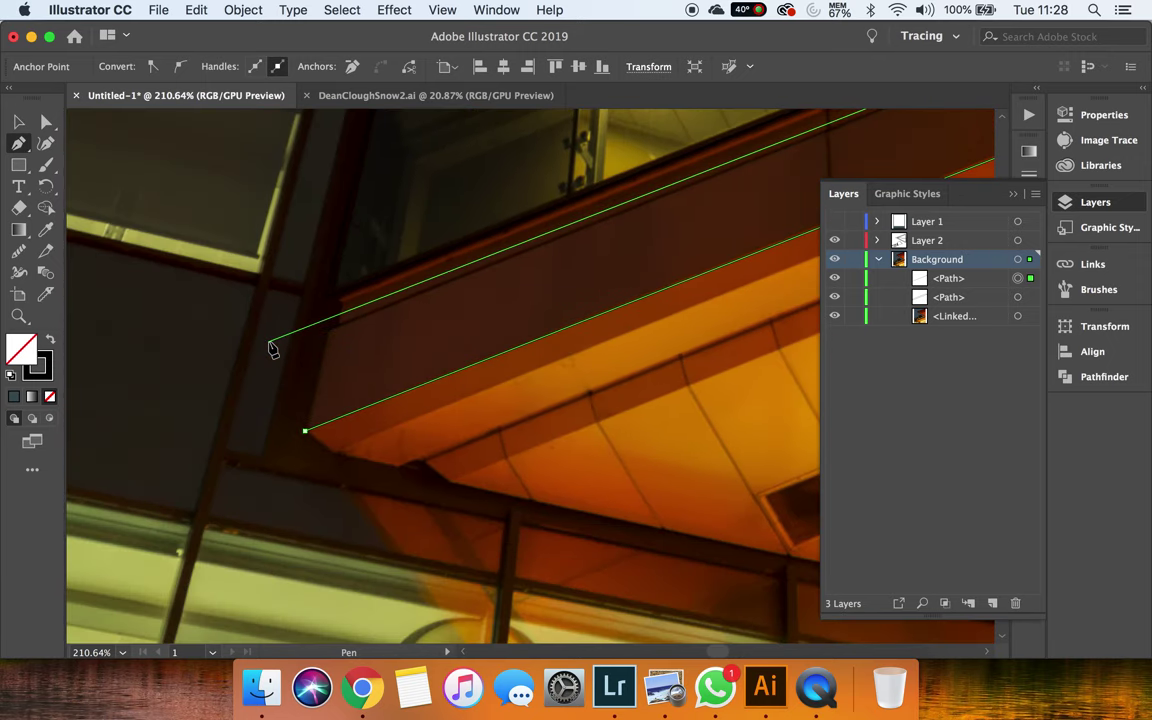
click(330, 331)
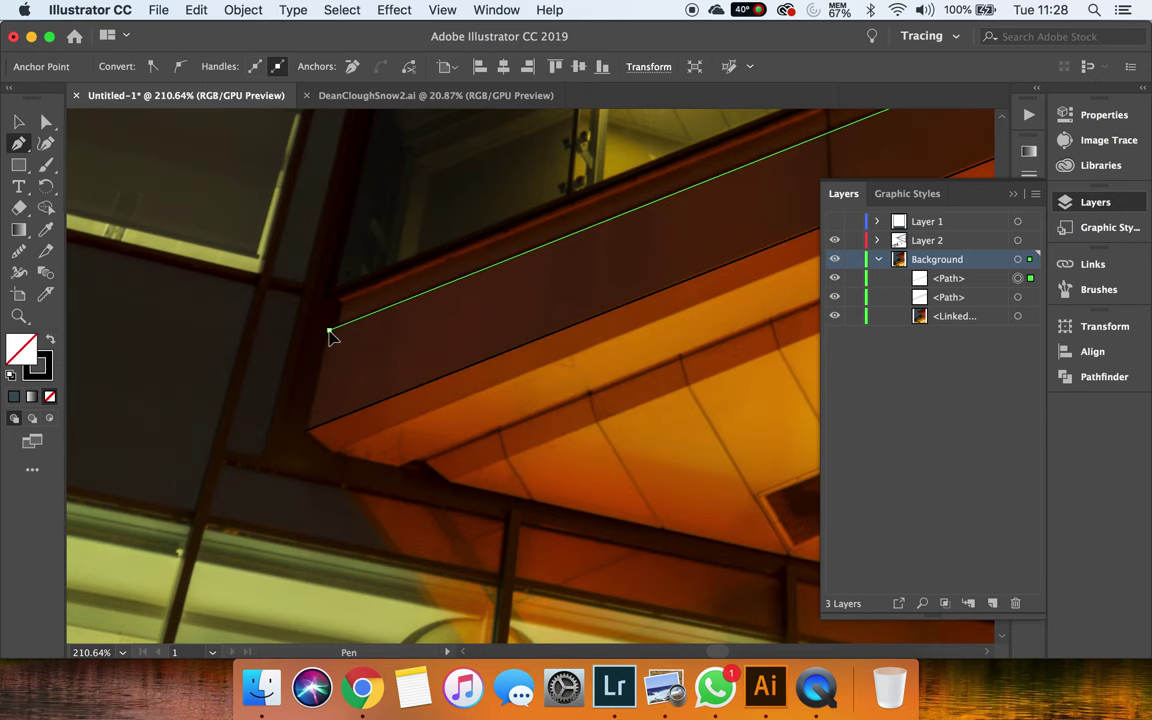
click(305, 432)
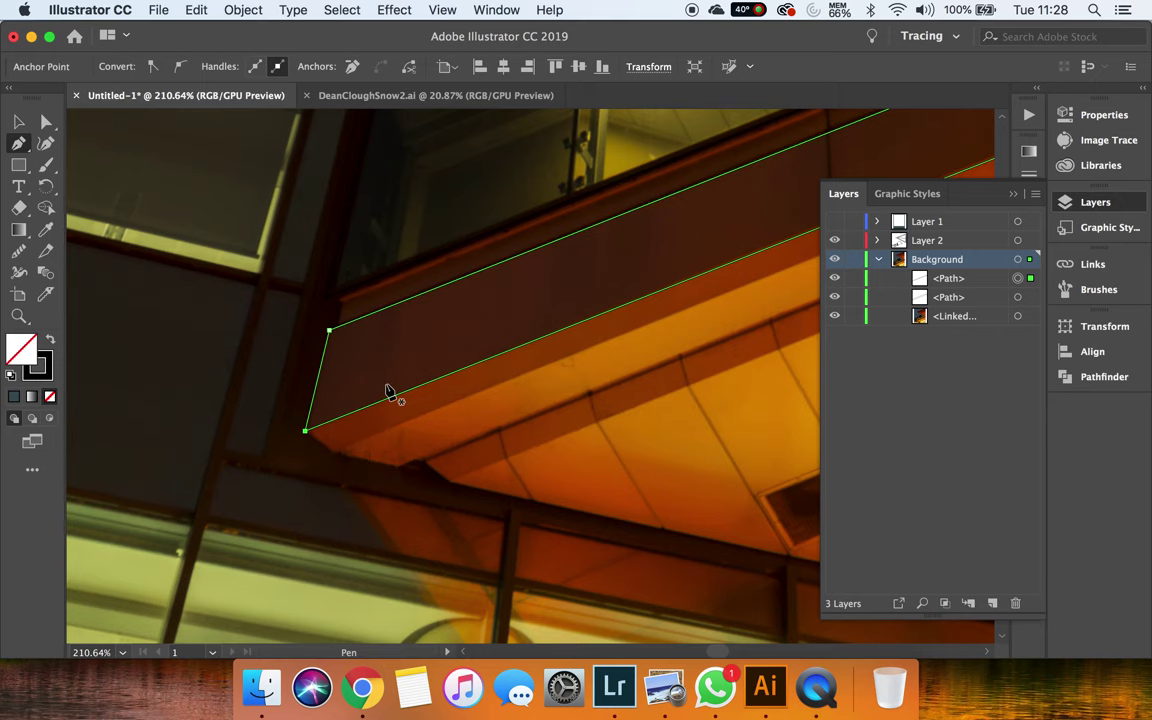
Draw a vertical divider across the fascia band and select it together with the band outline
scroll(390, 392, down, 3)
scroll(390, 392, right, 5)
scroll(390, 392, up, 2)
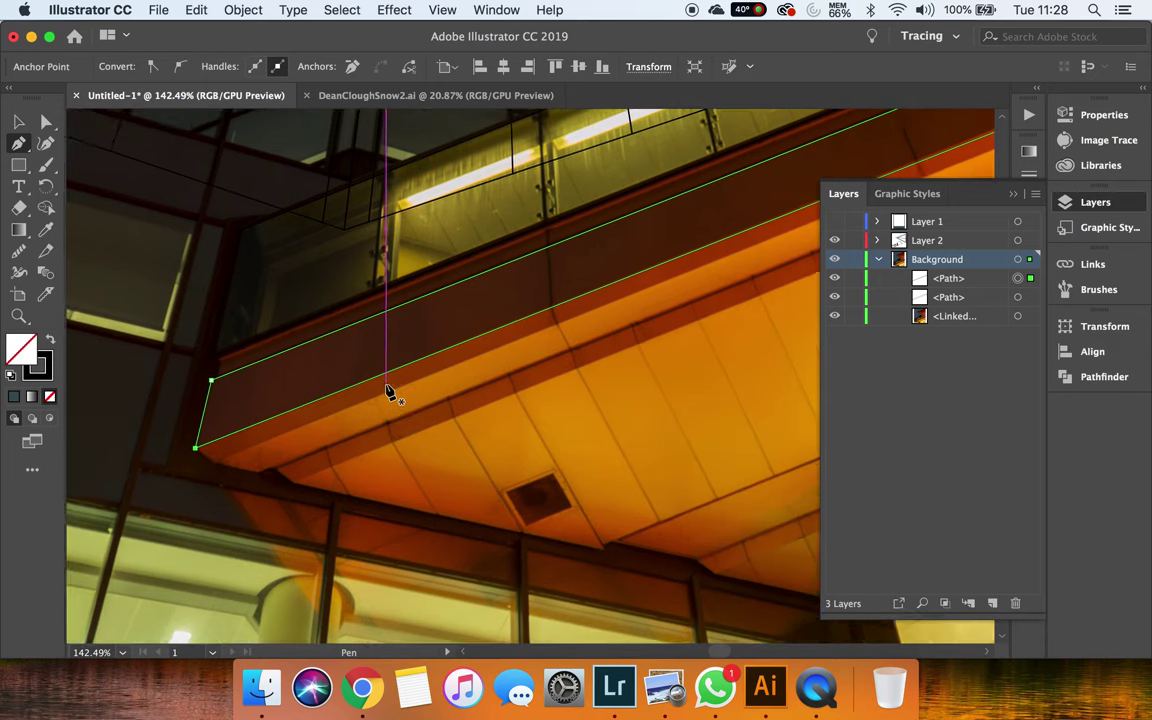
scroll(390, 392, right, 2)
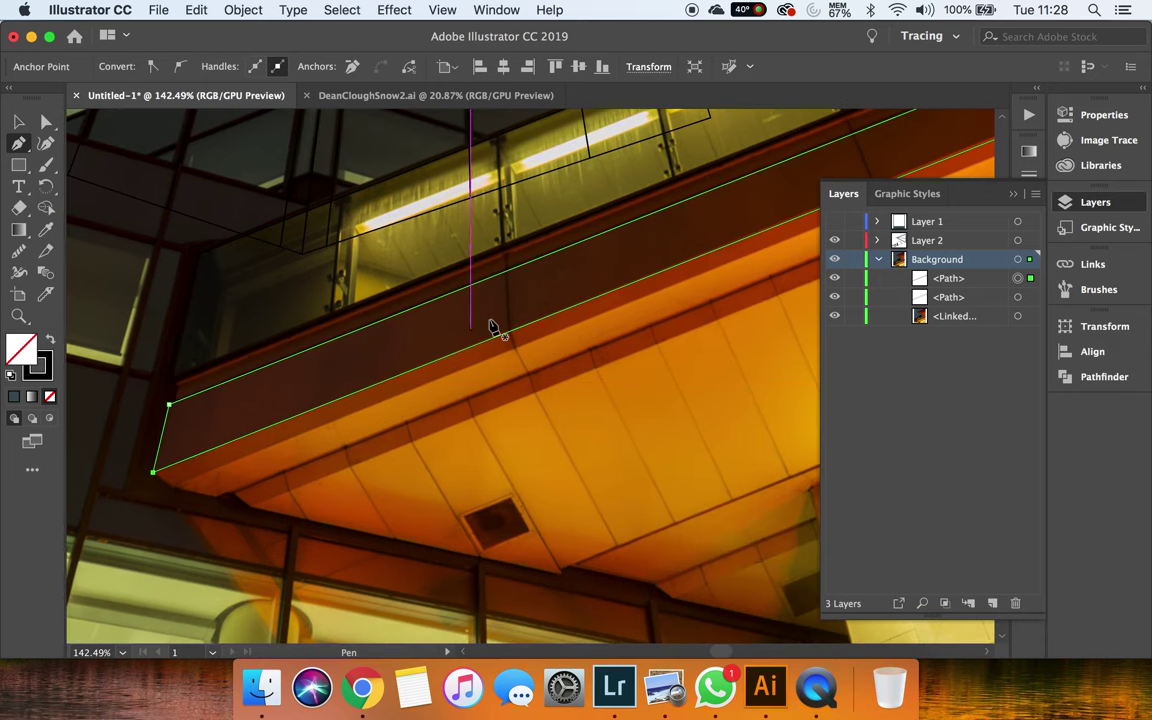
click(506, 263)
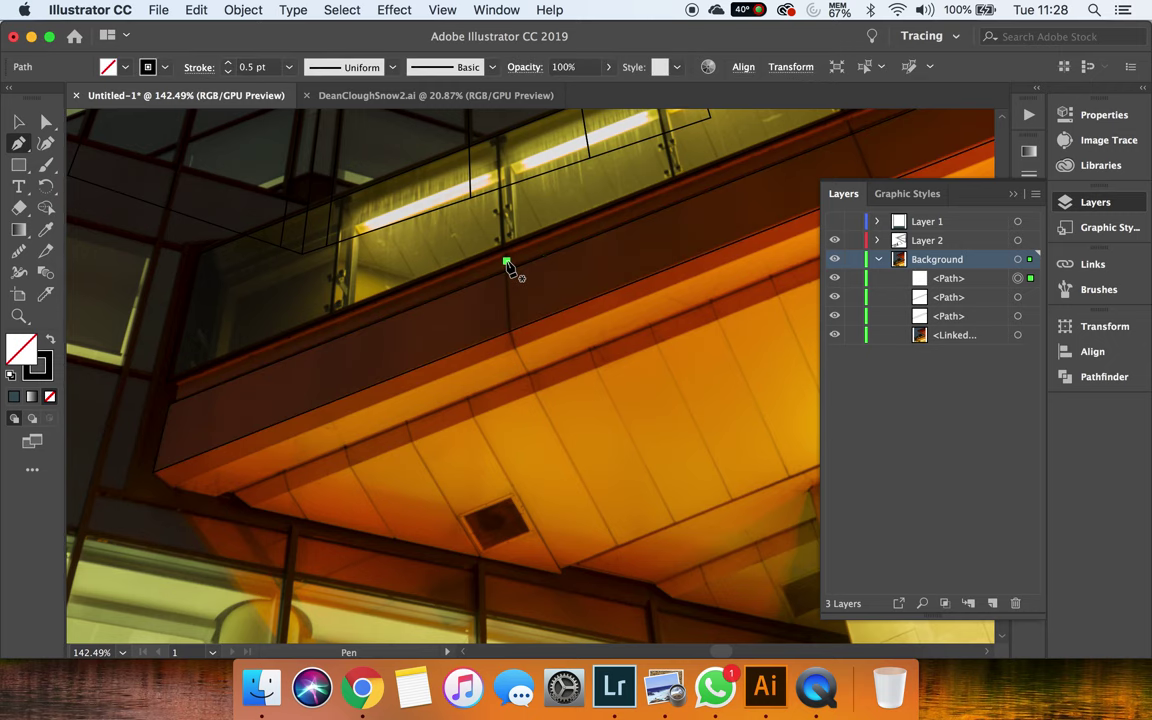
click(506, 343)
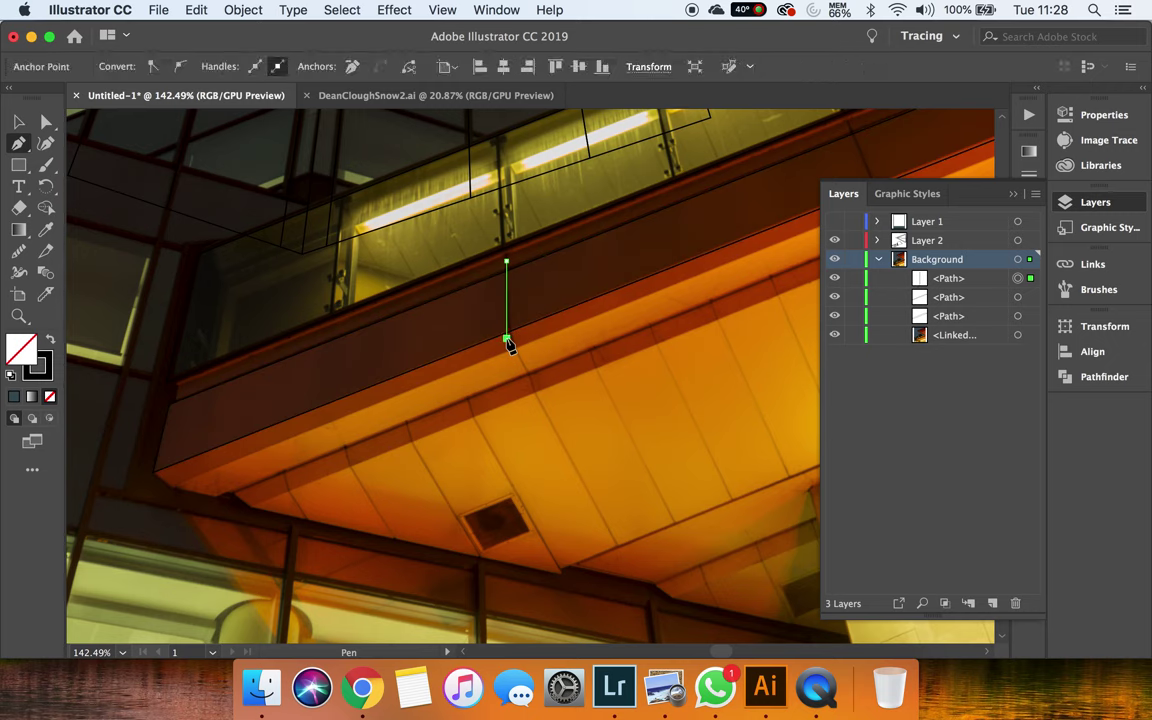
key(v)
shift+click(486, 344)
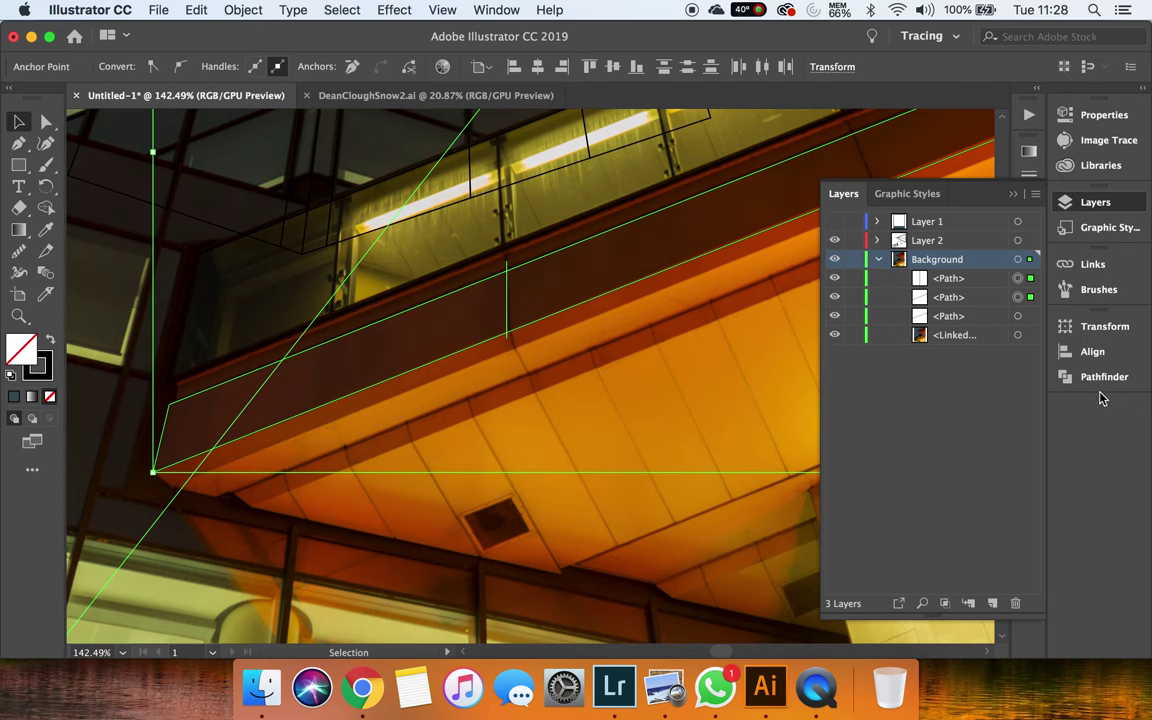
Split the fascia band along the vertical divider using Pathfinder Divide
click(1066, 376)
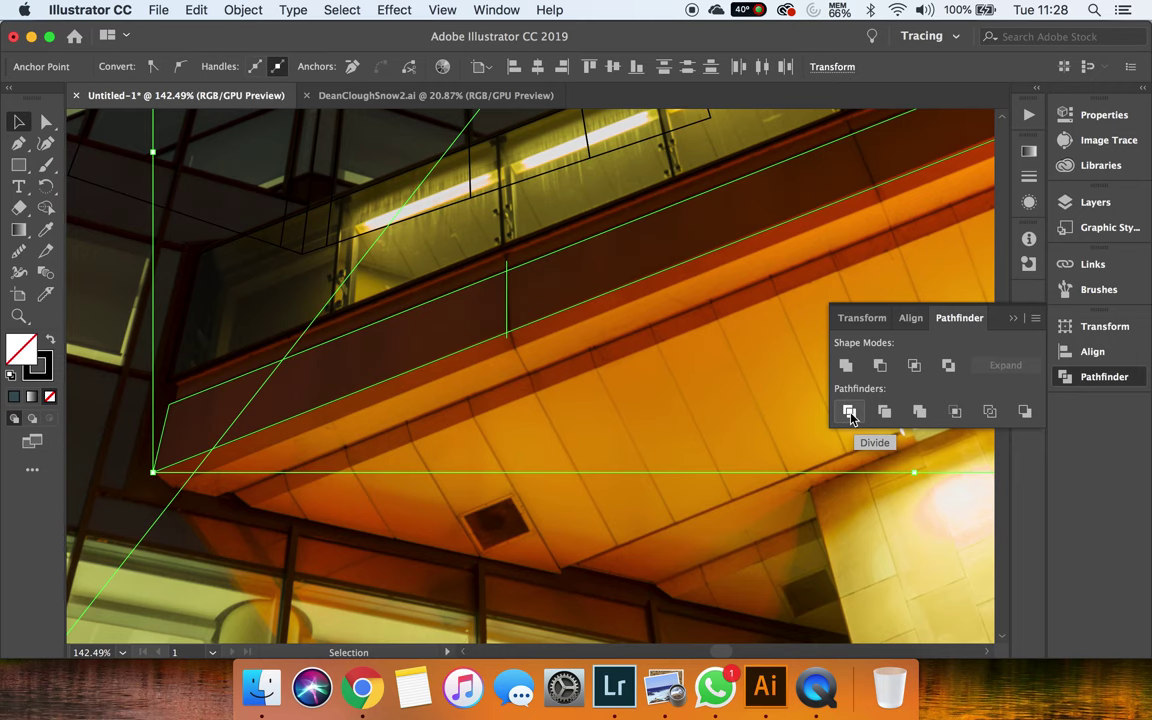
click(850, 412)
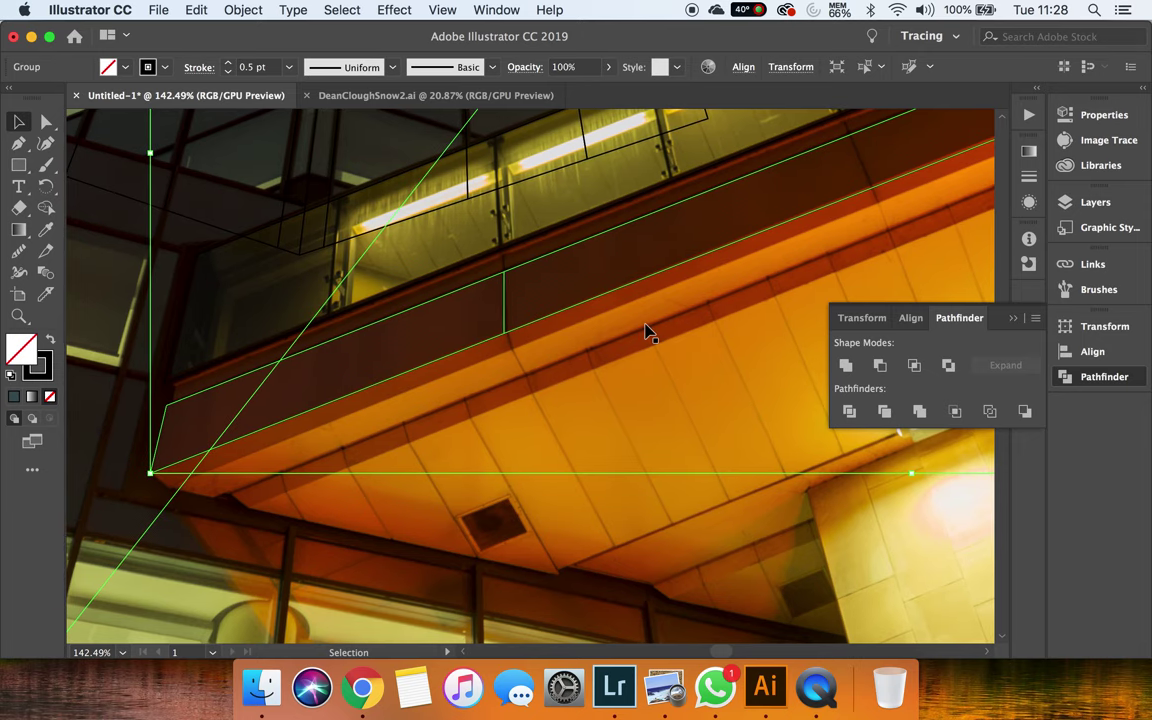
Select the next band piece and draw a second slanted divider line across it
scroll(645, 333, right, 5)
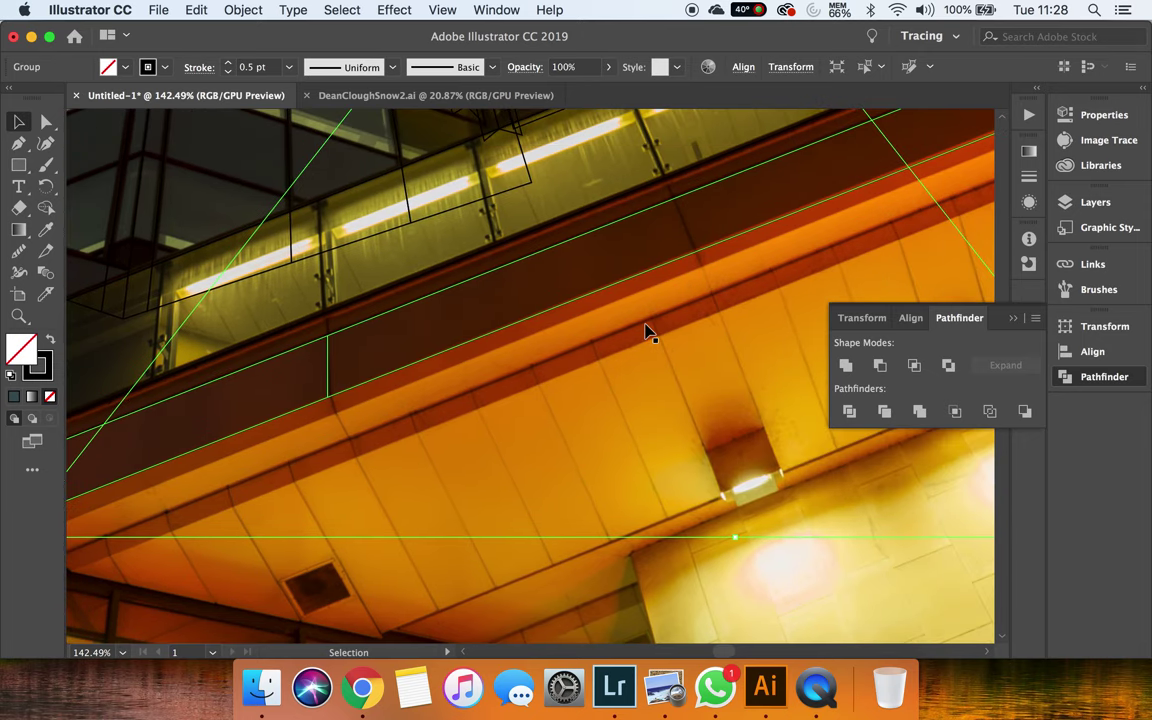
click(645, 333)
key(p)
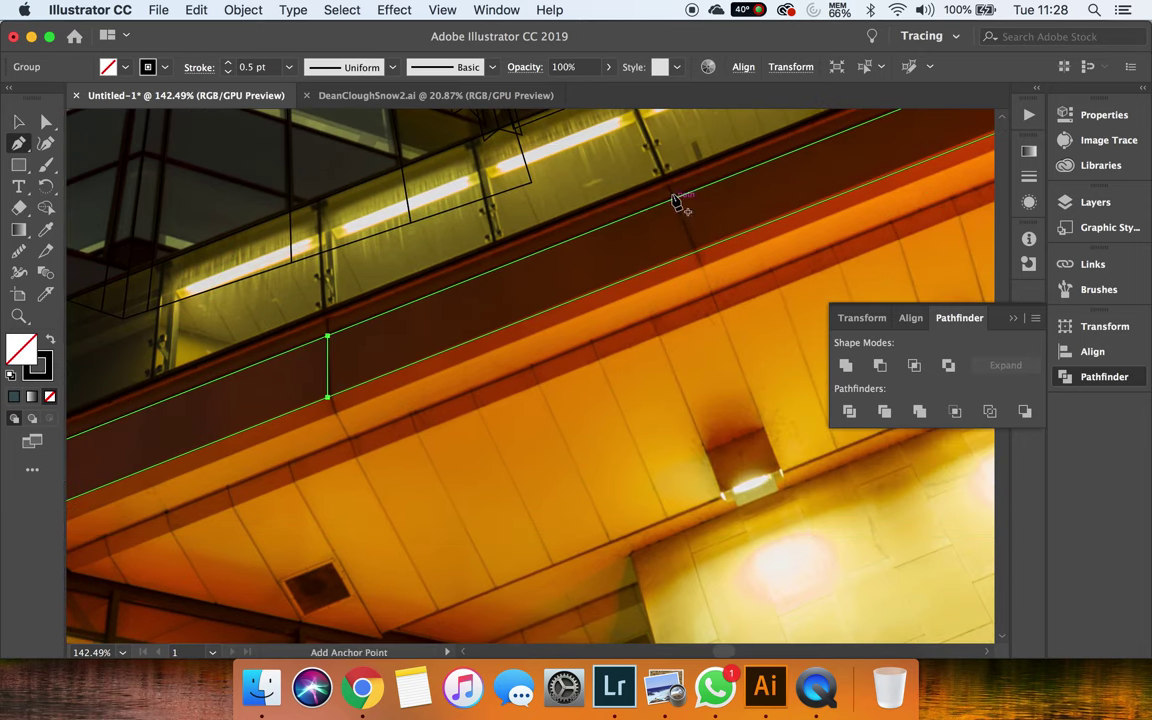
click(670, 190)
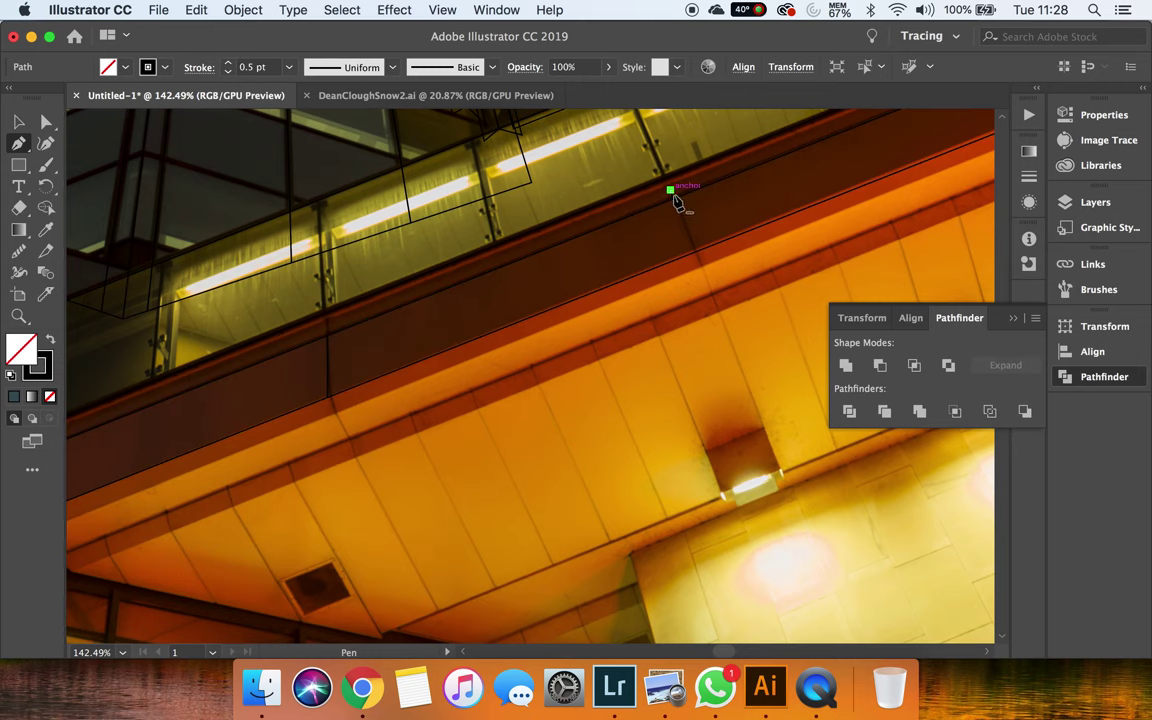
click(701, 265)
key(v)
Select the new divider with the band piece and split them with Pathfinder Divide
click(735, 243)
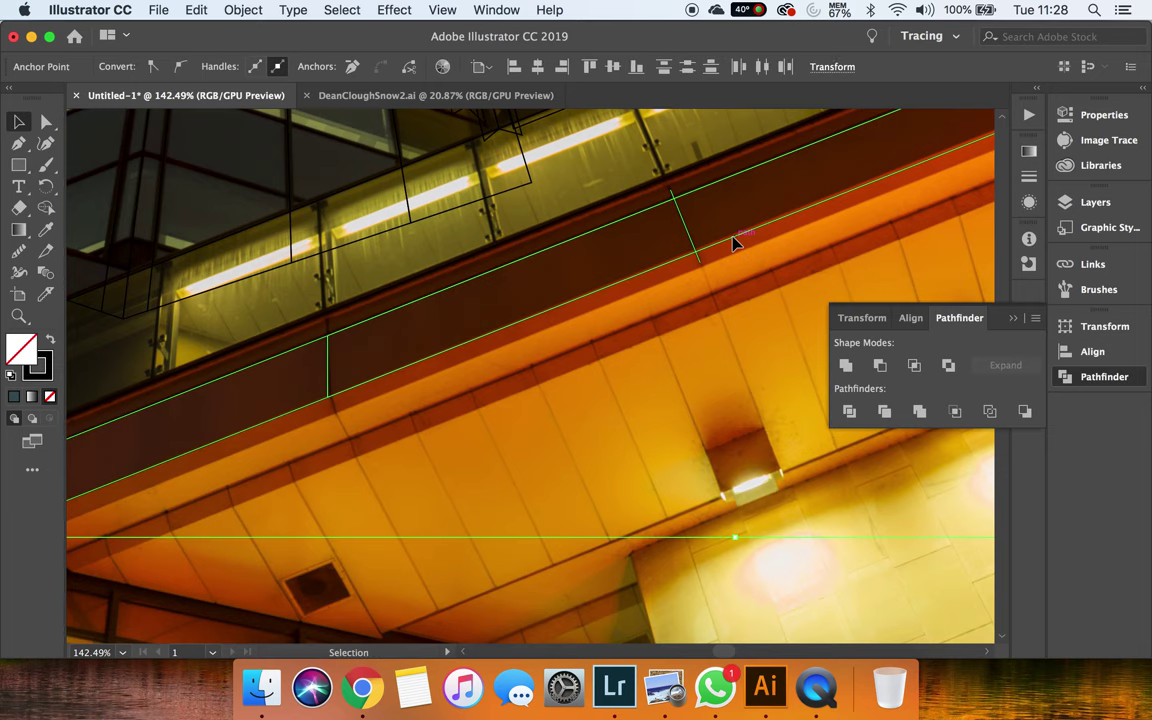
click(849, 410)
scroll(620, 298, up, 5)
scroll(620, 298, right, 5)
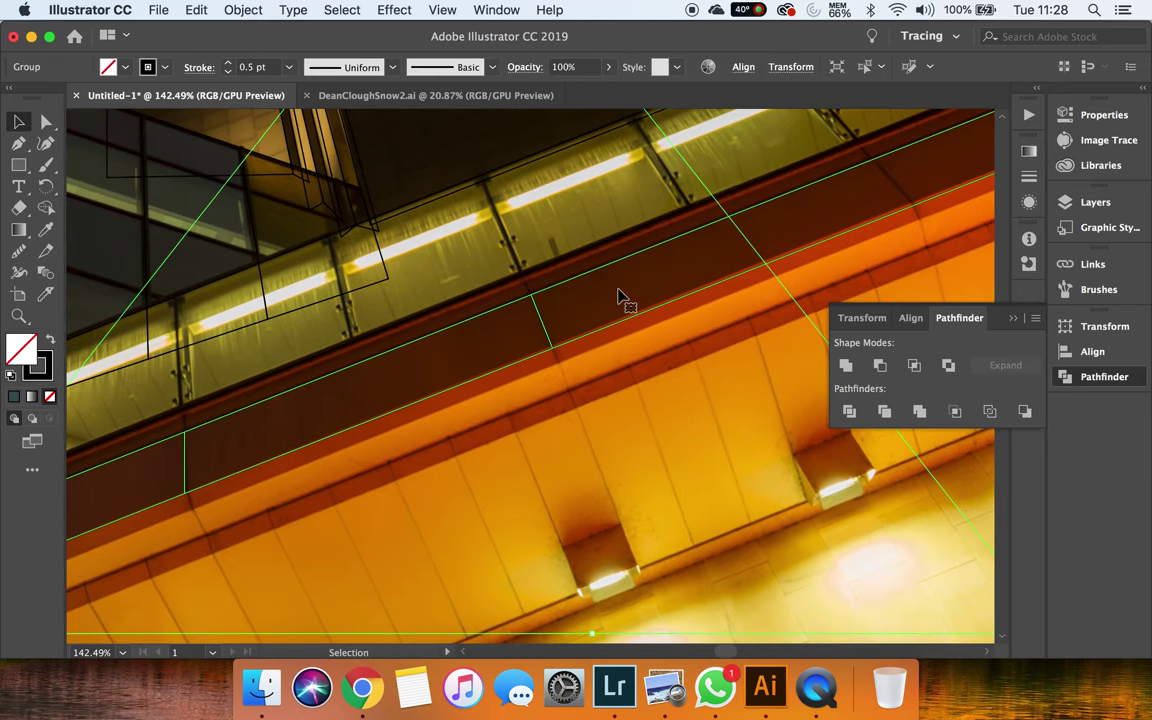
scroll(620, 298, right, 5)
scroll(620, 298, up, 2)
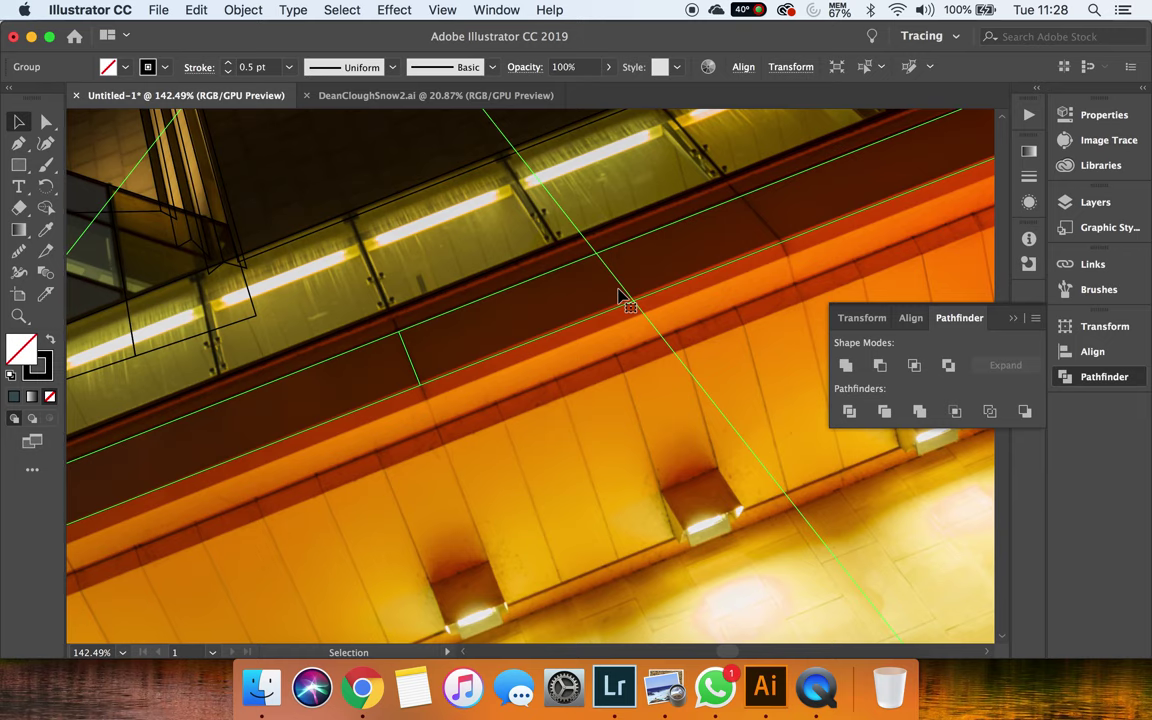
scroll(745, 368, down, 3)
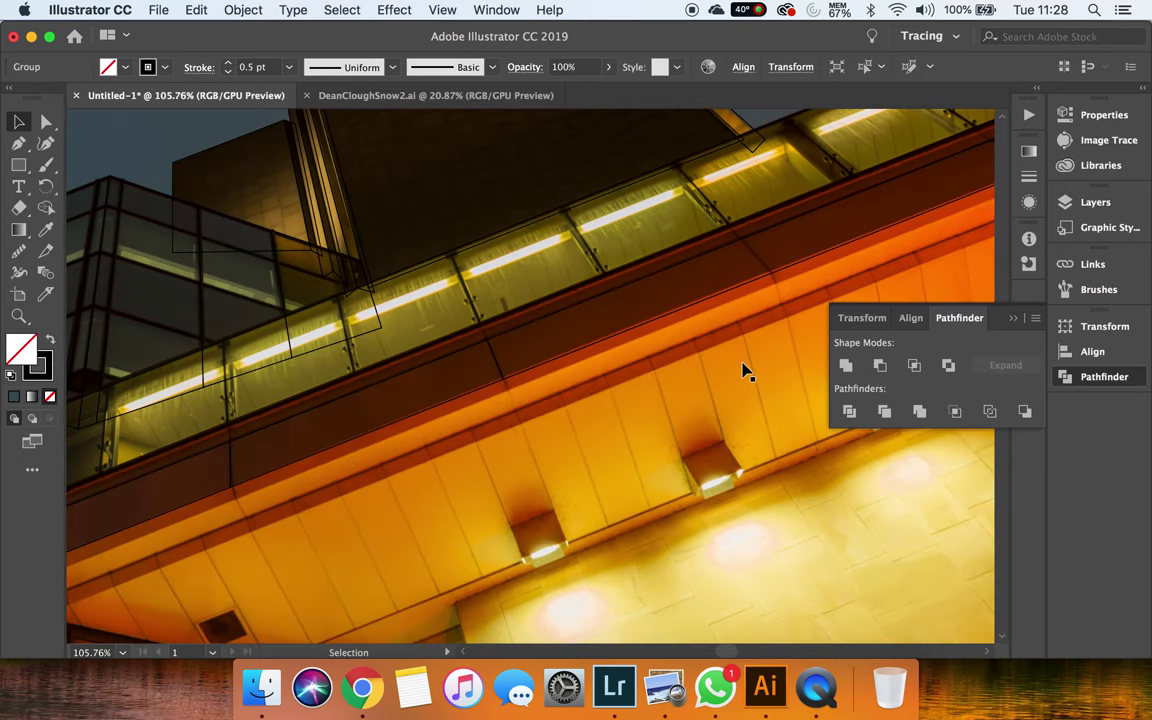
scroll(742, 372, down, 3)
scroll(742, 372, right, 2)
scroll(742, 372, up, 1)
scroll(745, 372, down, 2)
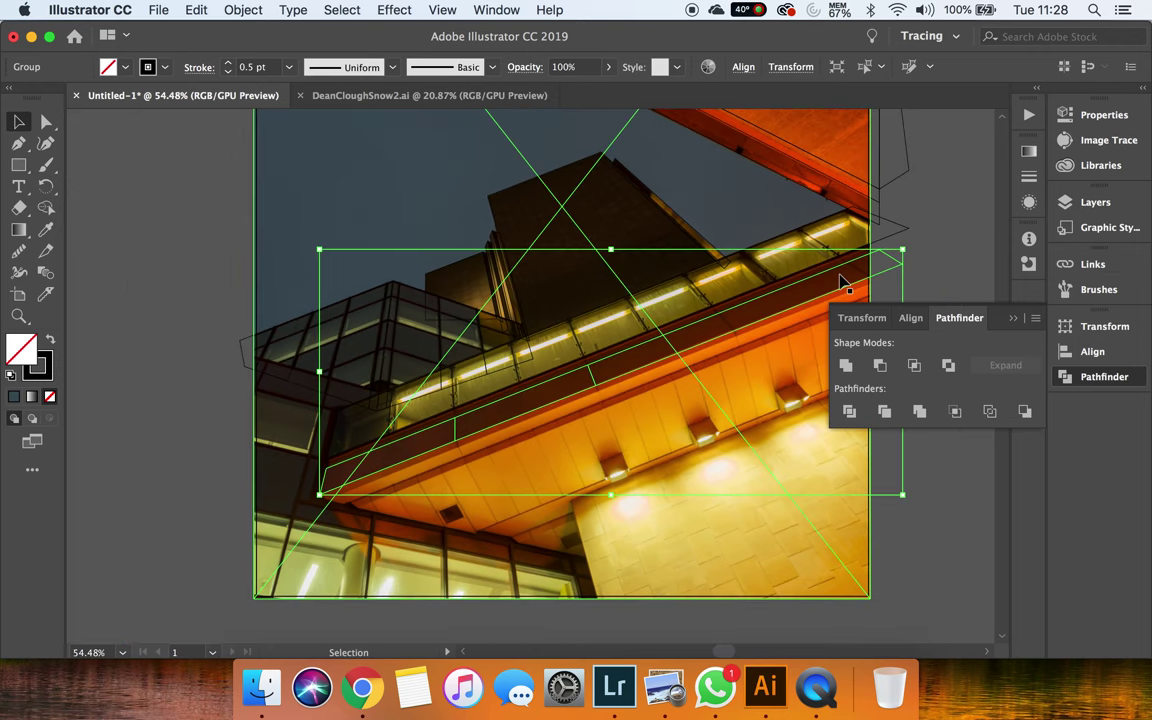
Delete the leftover group and path from the Background layer and lock that photo layer
click(1067, 203)
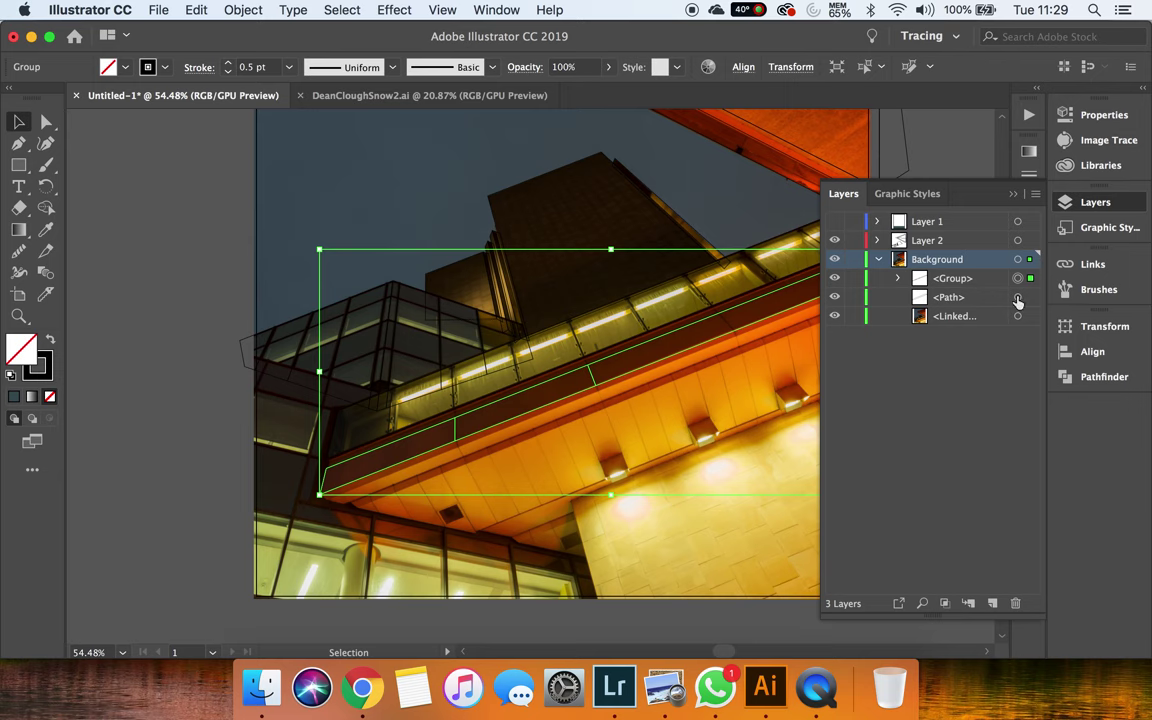
shift+click(1018, 298)
key(Delete)
click(1017, 240)
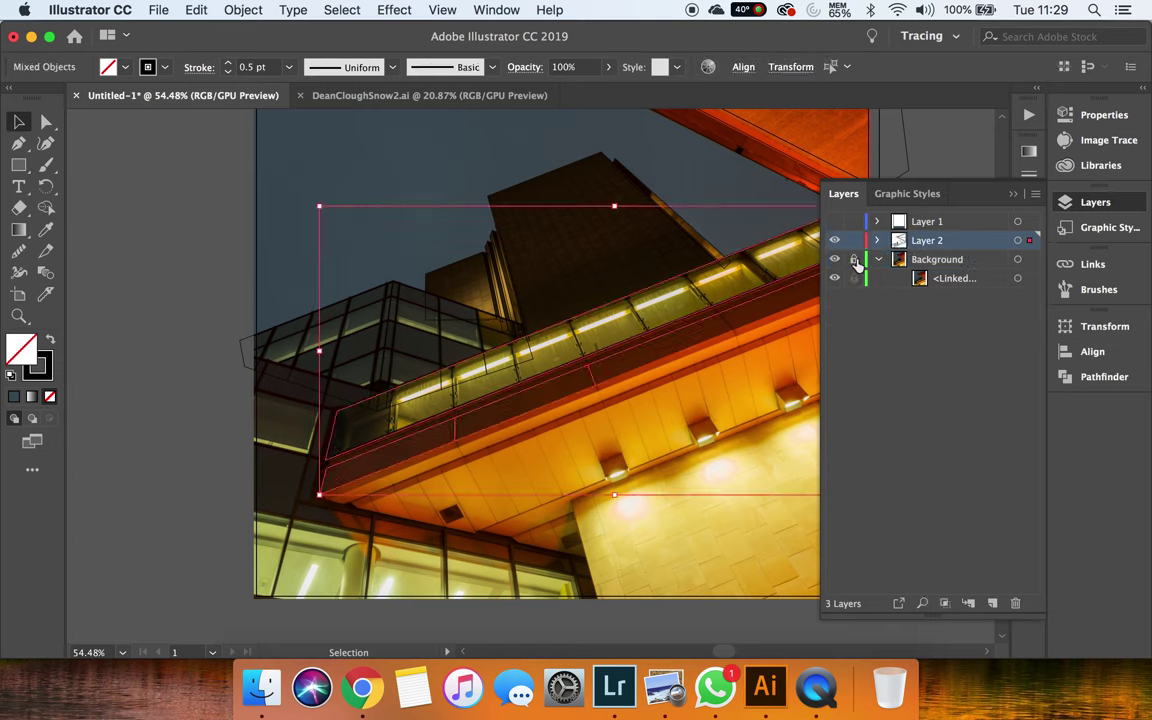
click(854, 259)
click(437, 167)
scroll(437, 167, right, 3)
scroll(437, 167, down, 2)
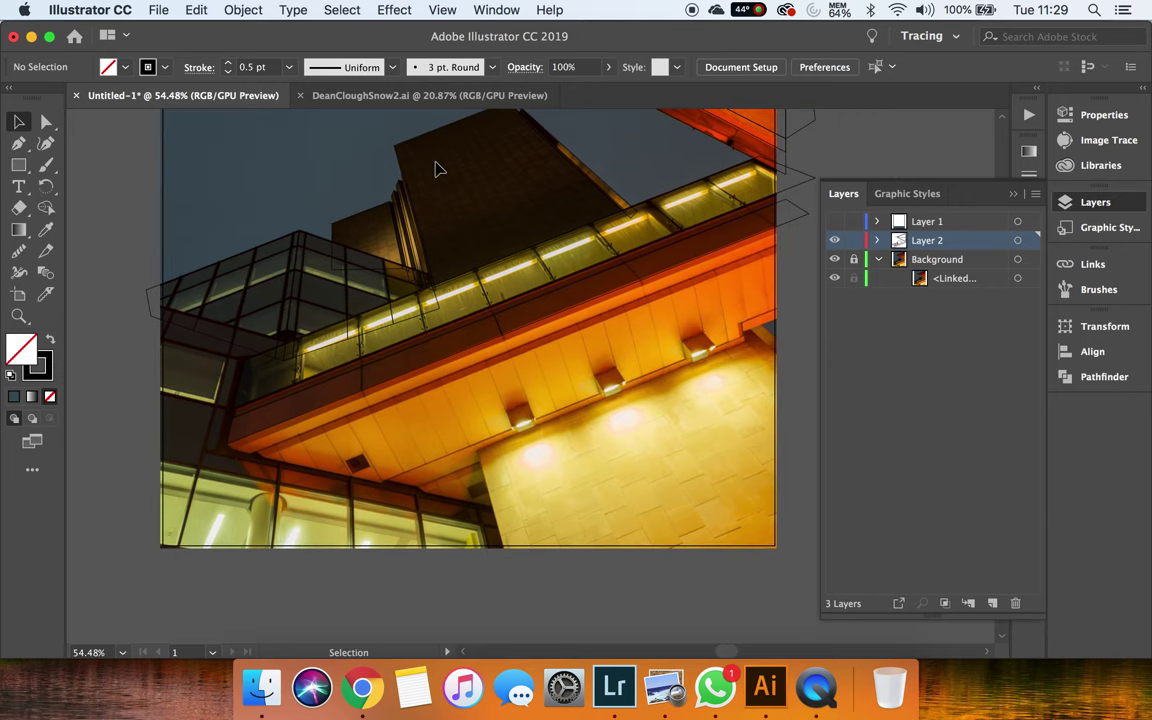
scroll(380, 265, right, 2)
scroll(380, 265, up, 2)
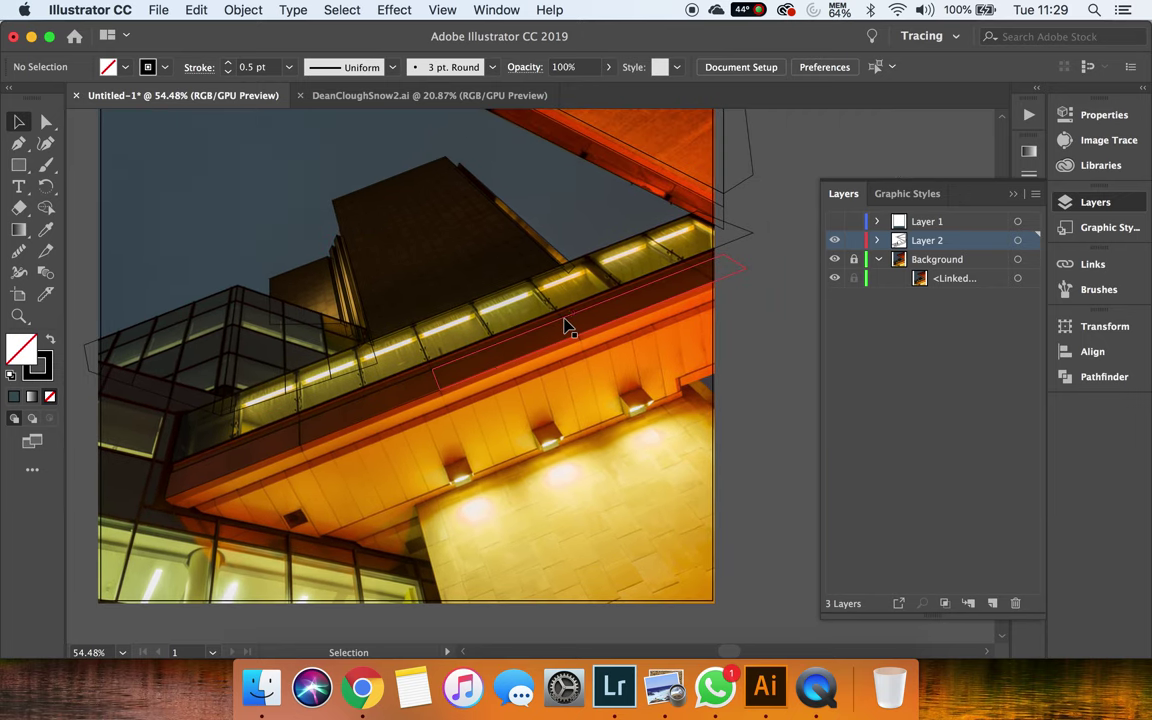
scroll(565, 326, up, 4)
scroll(565, 326, right, 5)
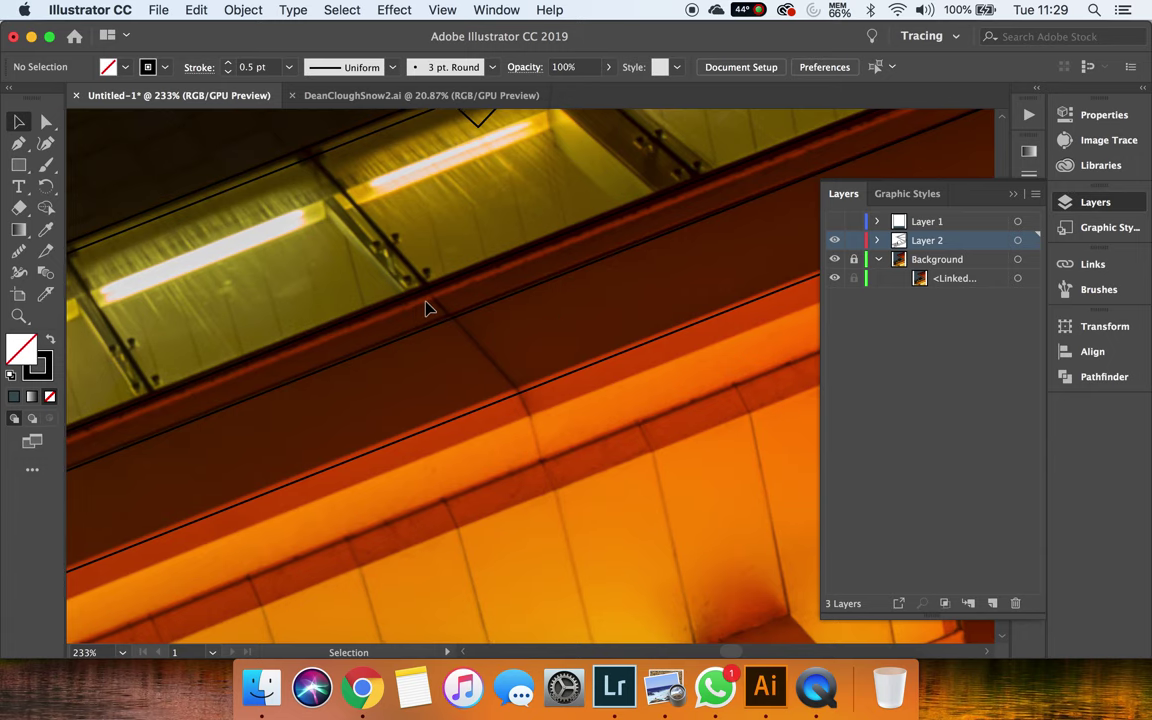
scroll(425, 308, down, 3)
scroll(425, 308, down, 3)
scroll(425, 308, right, 1)
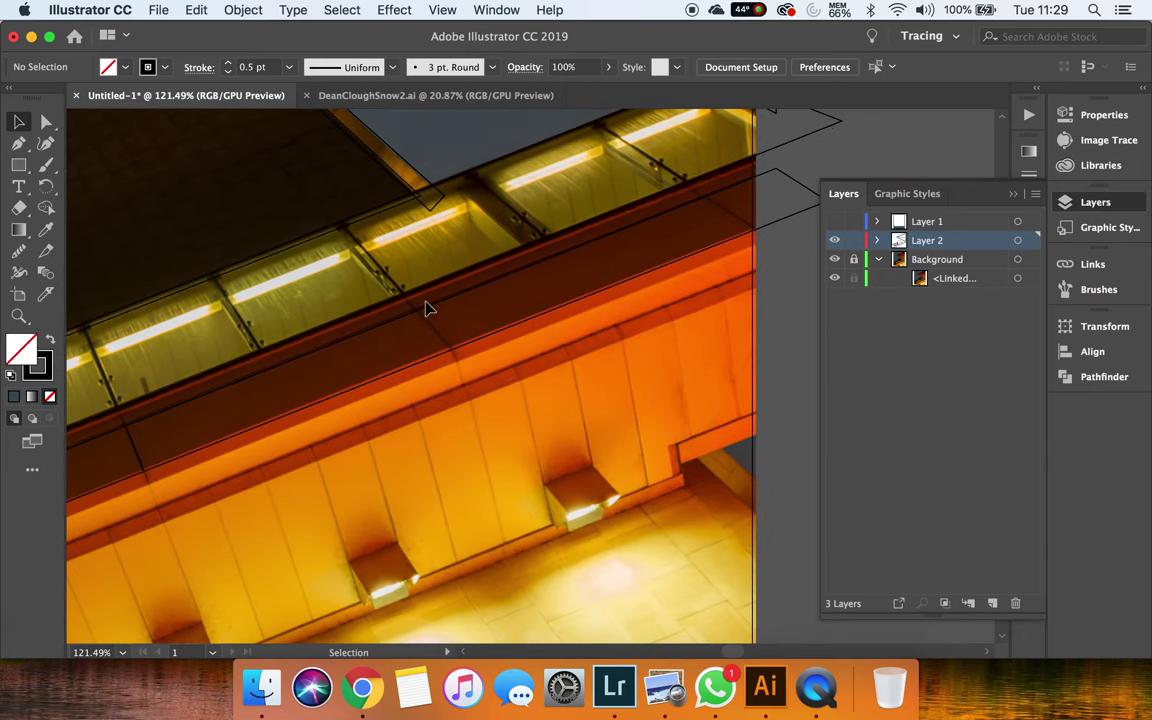
scroll(425, 308, left, 3)
scroll(425, 308, left, 3)
scroll(425, 308, left, 3)
scroll(425, 308, left, 3)
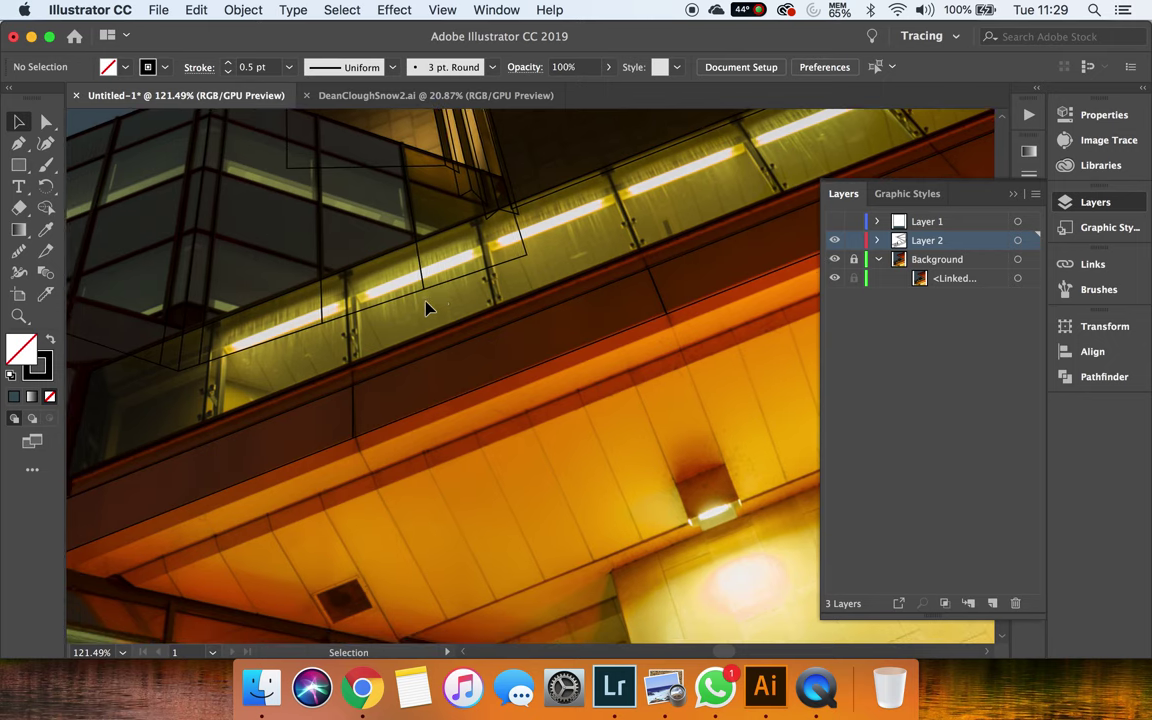
scroll(425, 308, right, 5)
scroll(425, 308, right, 2)
scroll(425, 308, right, 2)
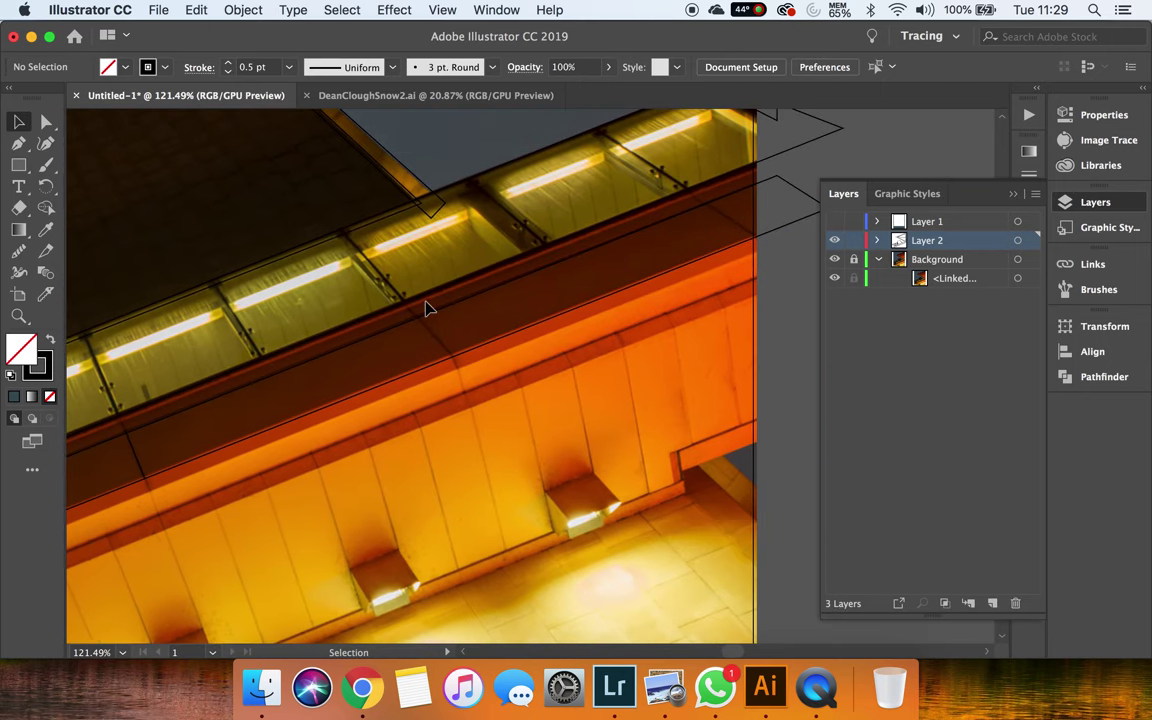
scroll(425, 308, up, 1)
scroll(425, 308, up, 3)
scroll(425, 308, left, 3)
scroll(425, 308, up, 2)
scroll(425, 308, left, 2)
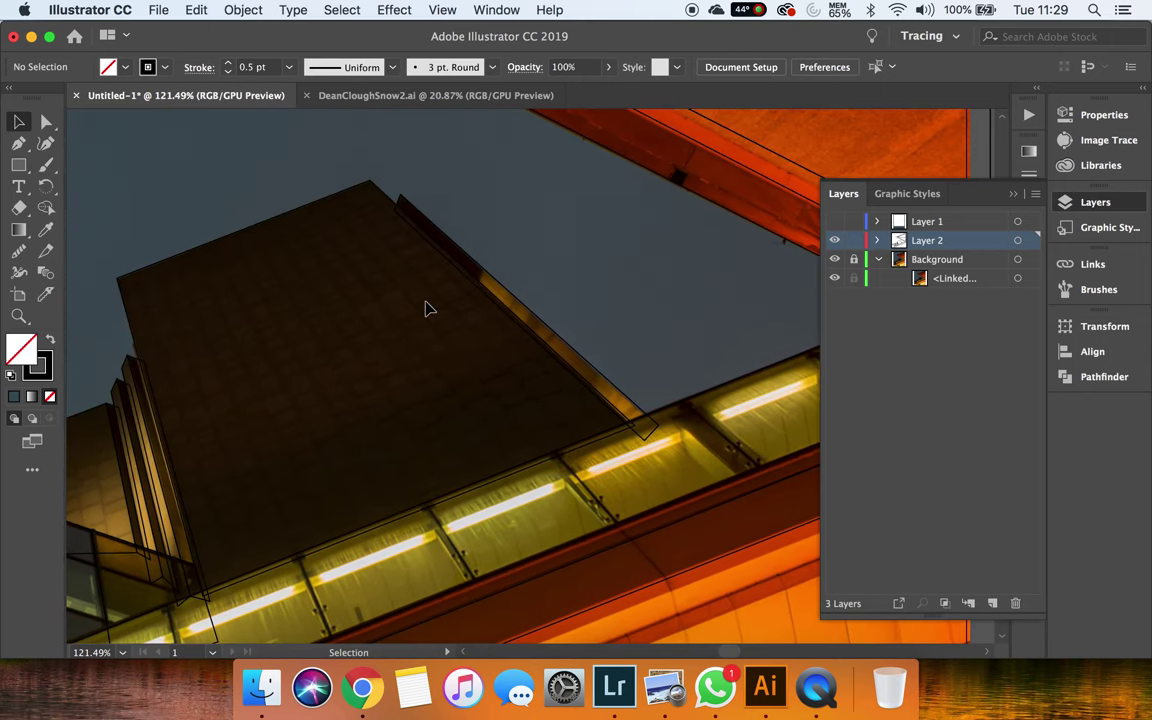
scroll(425, 308, right, 3)
scroll(425, 308, right, 1)
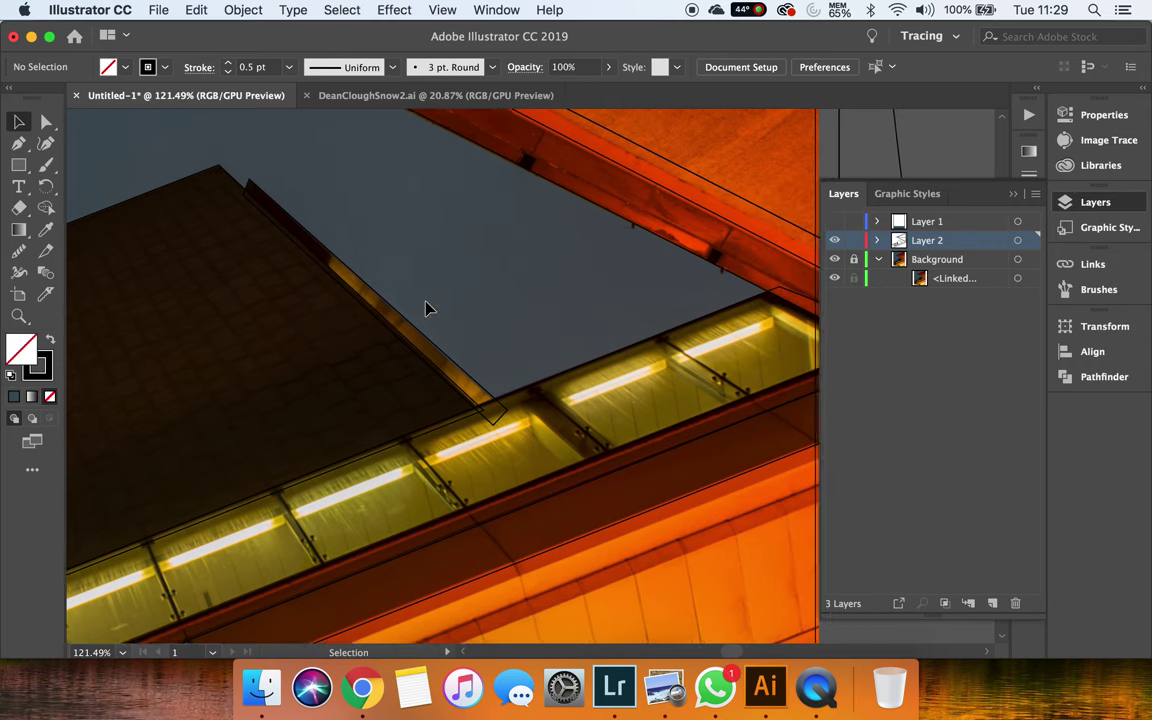
scroll(425, 308, up, 2)
scroll(425, 308, right, 2)
scroll(425, 308, up, 1)
scroll(425, 308, up, 2)
scroll(425, 308, up, 2)
scroll(425, 308, up, 2)
scroll(425, 308, up, 2)
scroll(425, 308, up, 3)
scroll(425, 308, down, 1)
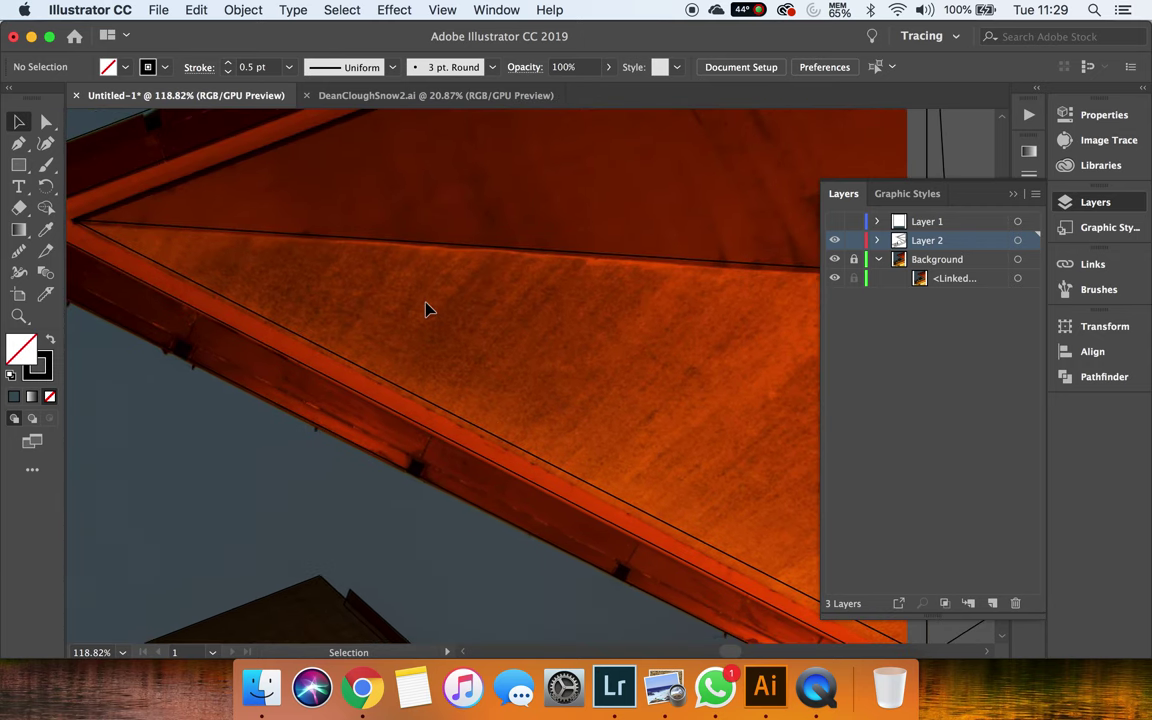
scroll(425, 308, down, 3)
scroll(425, 308, down, 3)
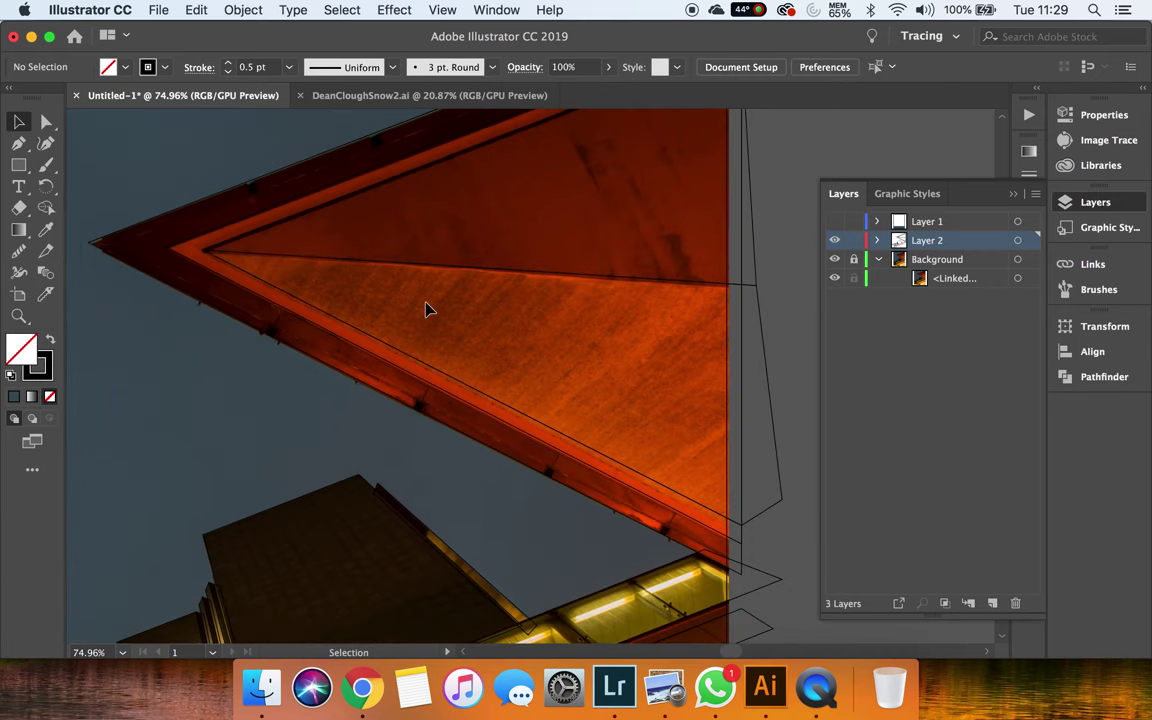
scroll(425, 308, down, 3)
scroll(425, 308, down, 9)
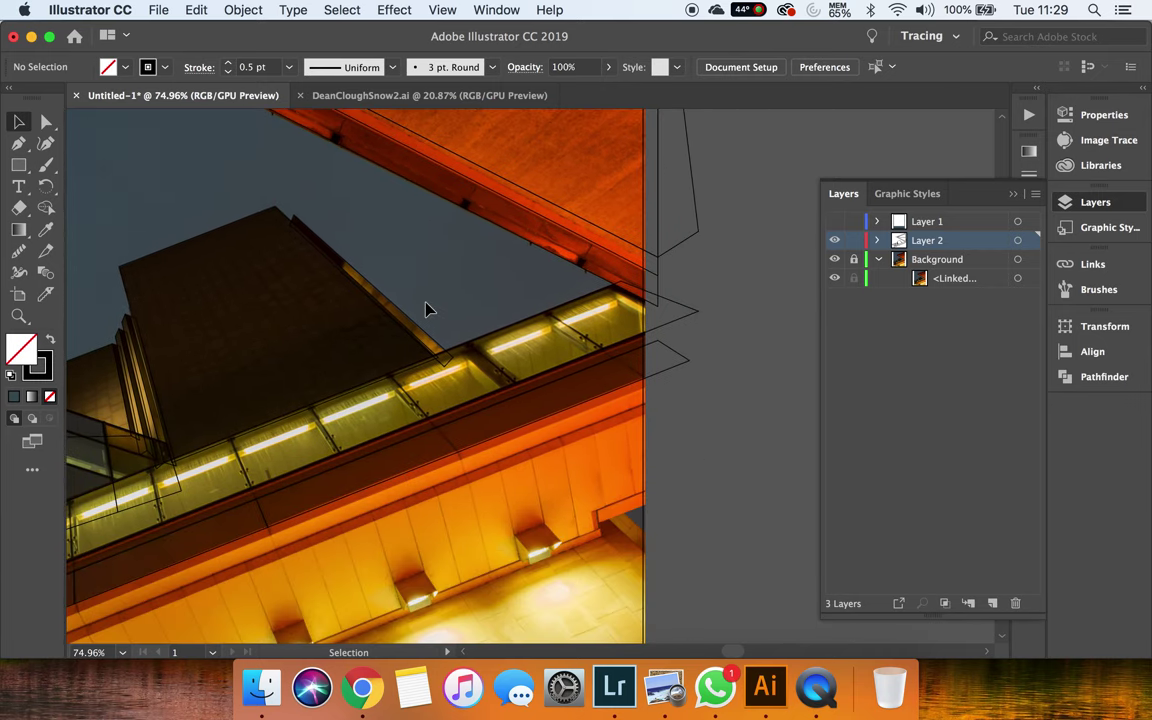
scroll(425, 308, down, 3)
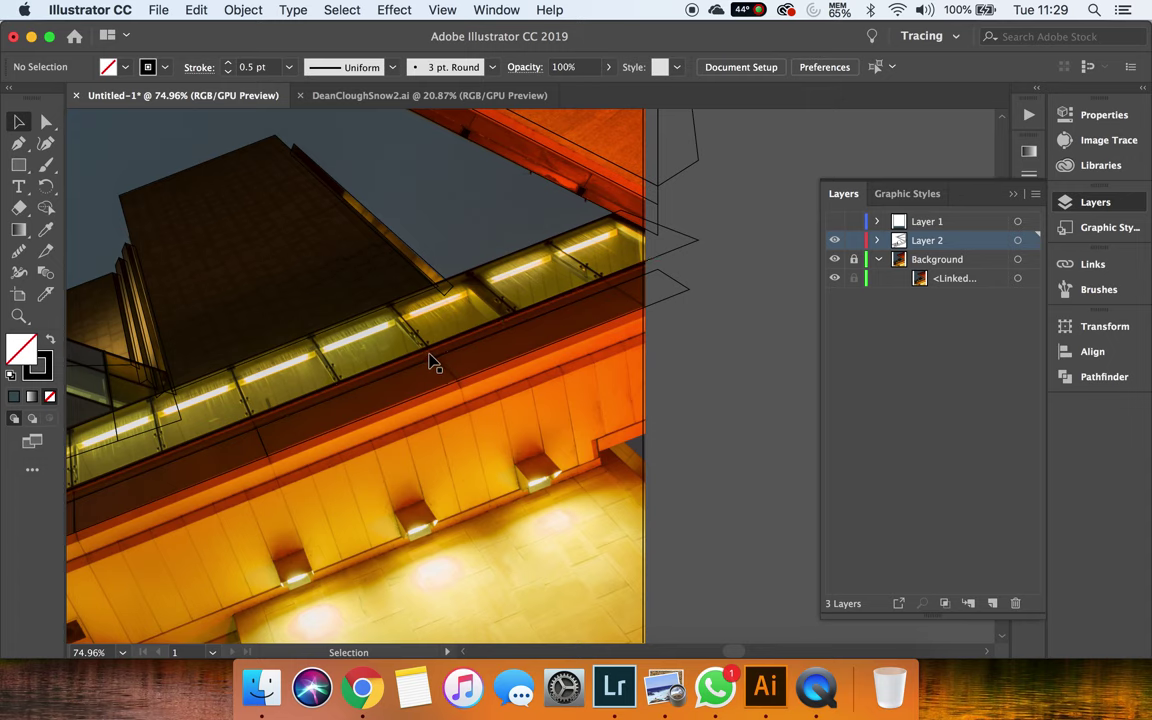
Draw a short slanted cross line over the dark band with the Pen tool
click(19, 144)
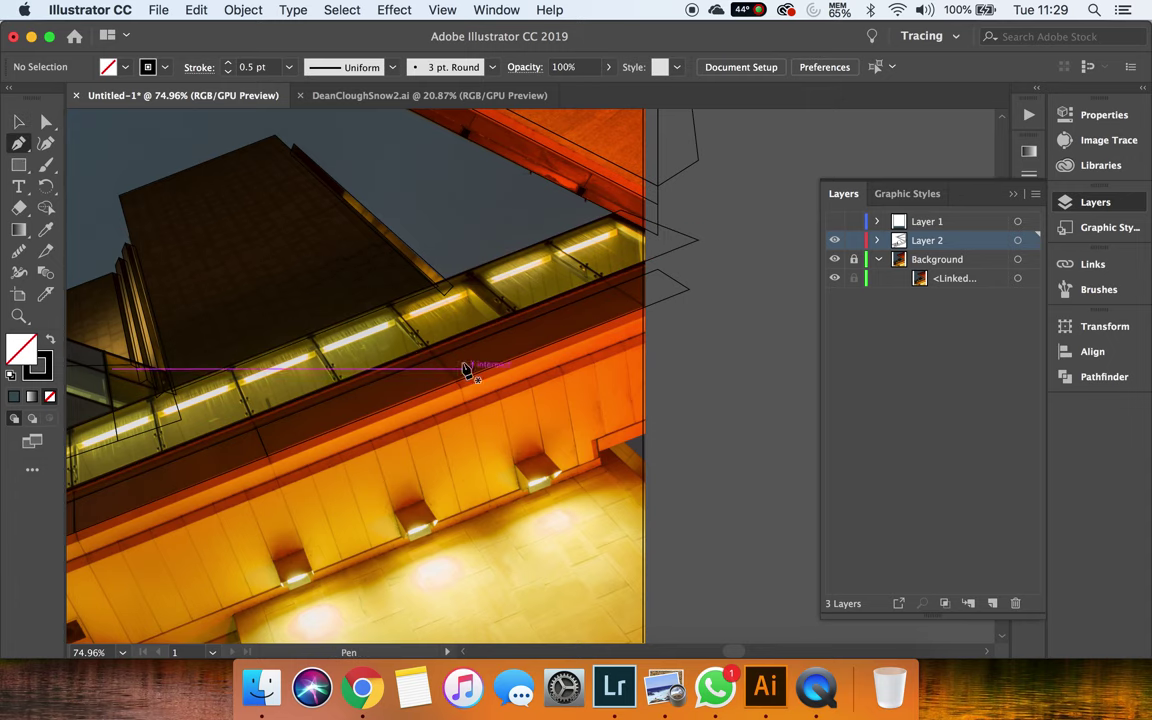
scroll(440, 360, up, 5)
scroll(440, 360, up, 3)
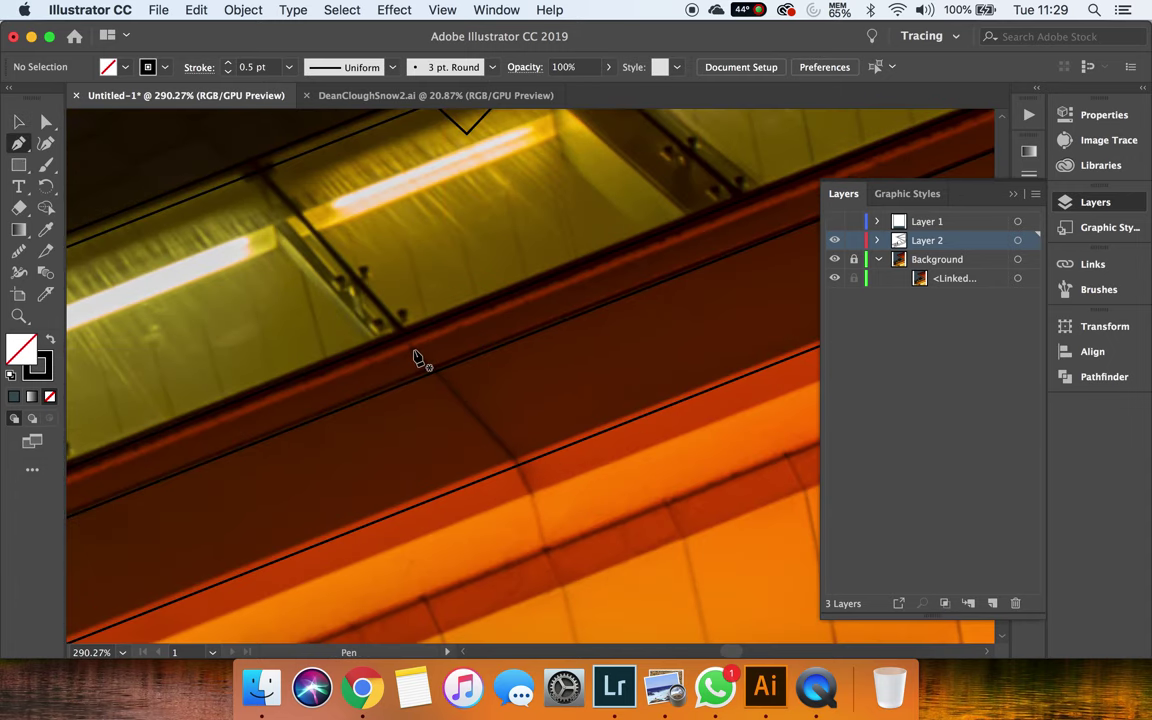
click(414, 351)
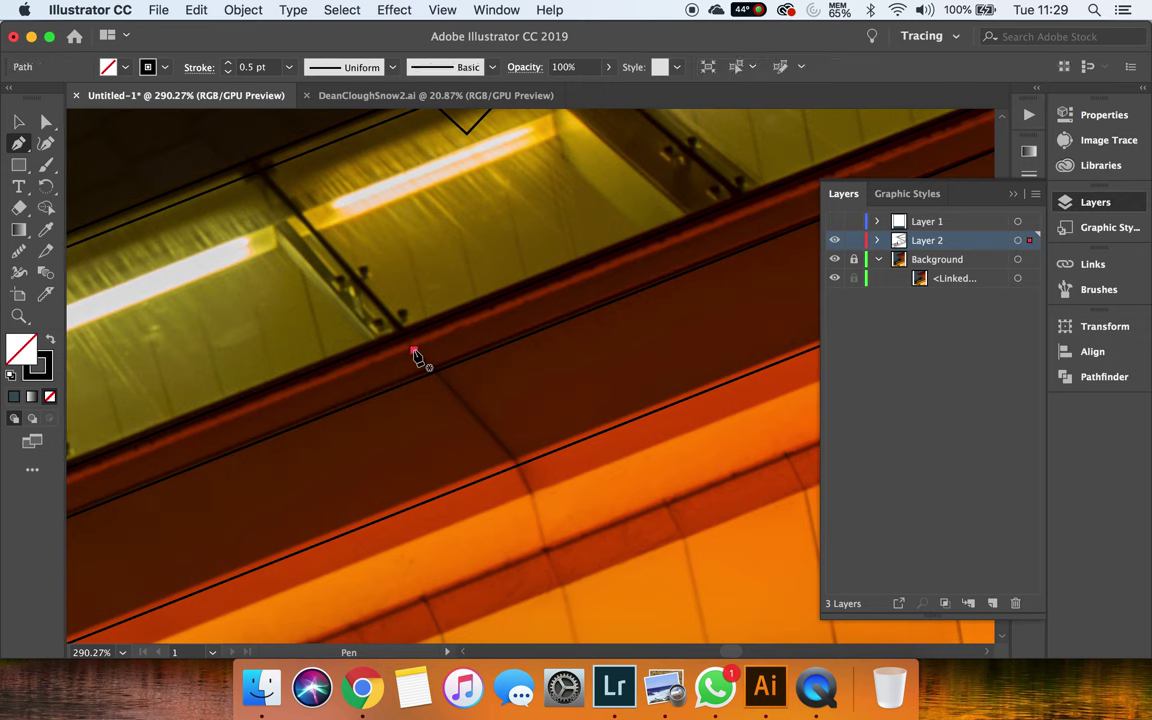
click(531, 481)
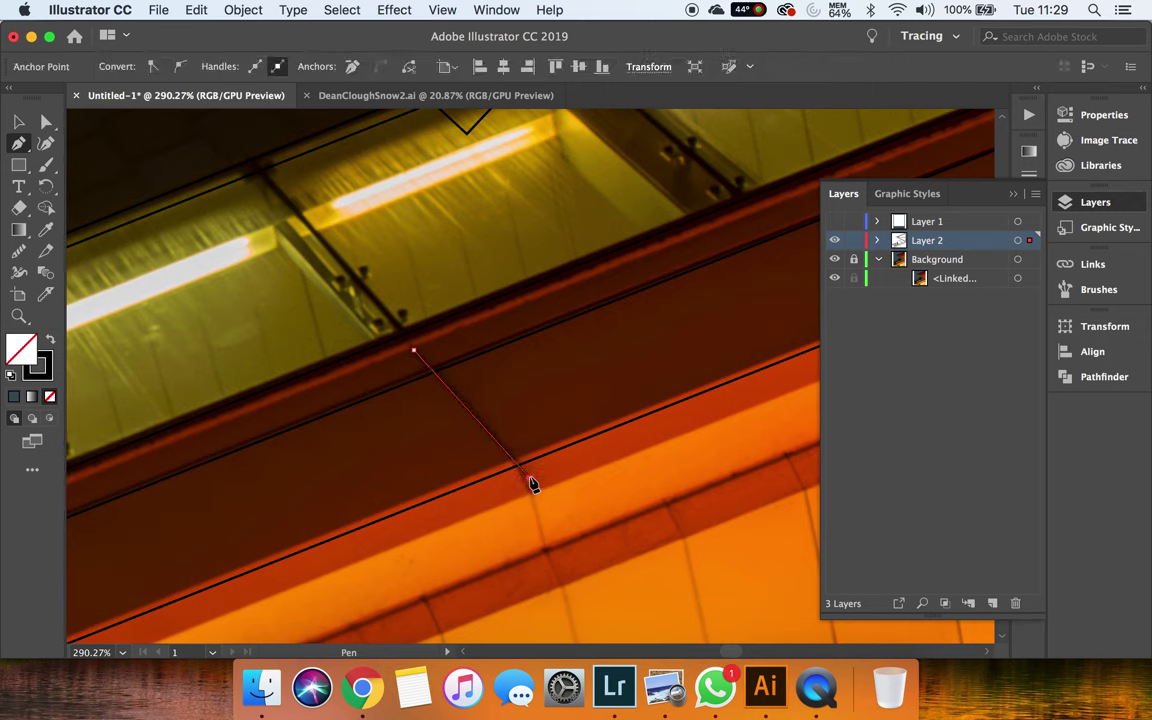
key(v)
Select the cross line with the band lines and split them using Pathfinder Divide
click(570, 452)
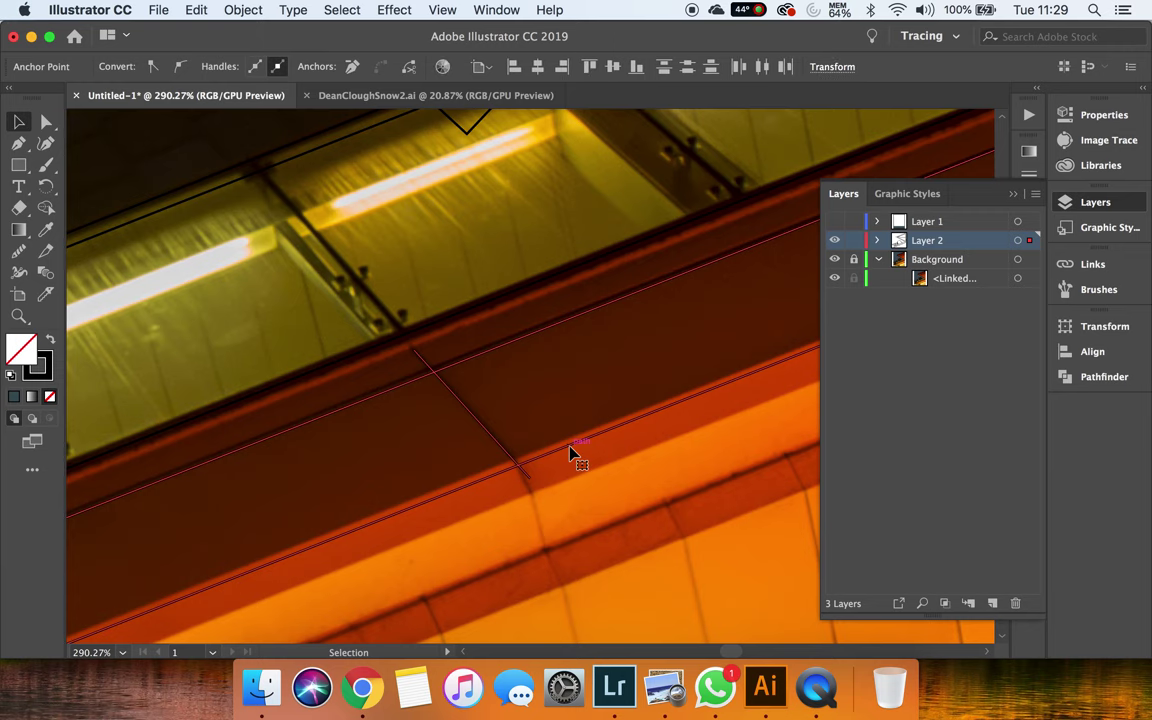
click(1068, 379)
click(849, 412)
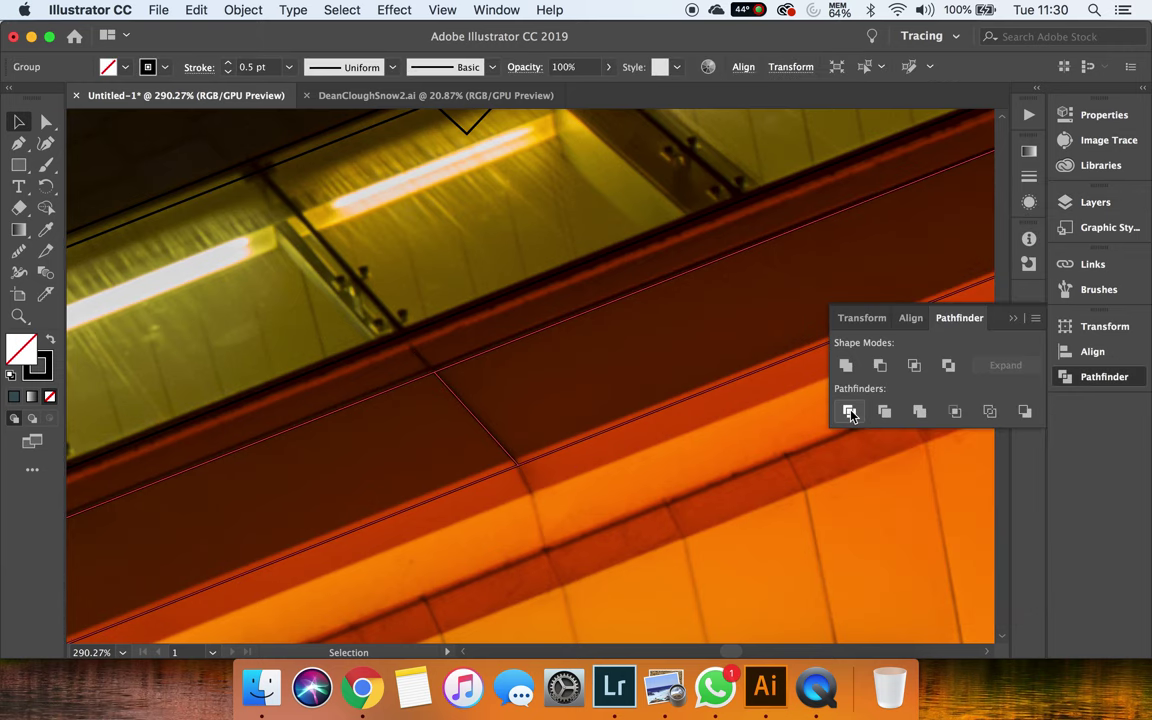
scroll(614, 410, down, 3)
scroll(612, 406, down, 3)
scroll(612, 406, right, 2)
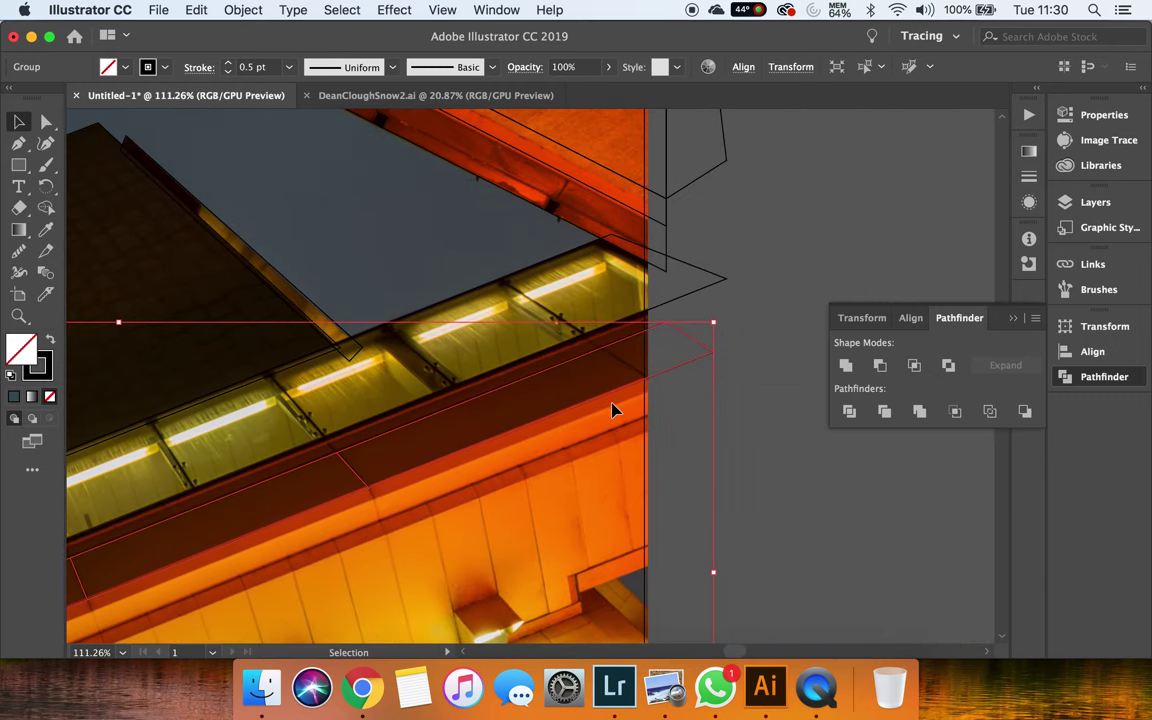
Draw a divider across the band's right end, divide it against the outline, and deselect
key(p)
click(591, 343)
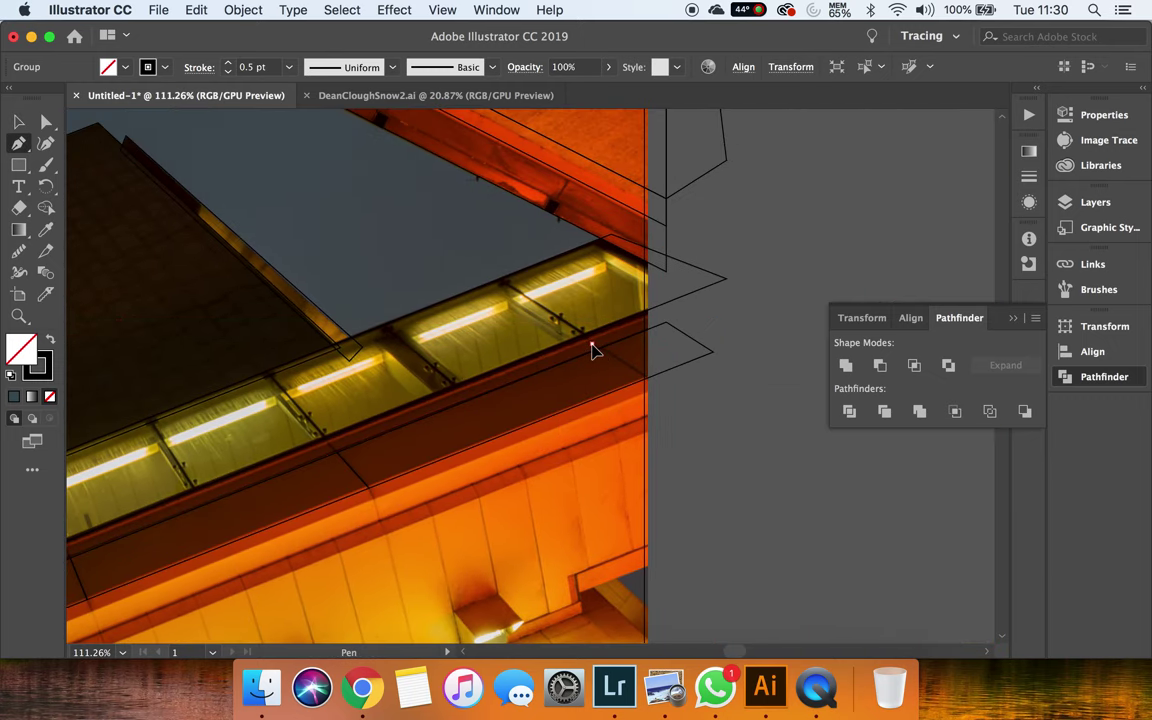
click(662, 387)
key(v)
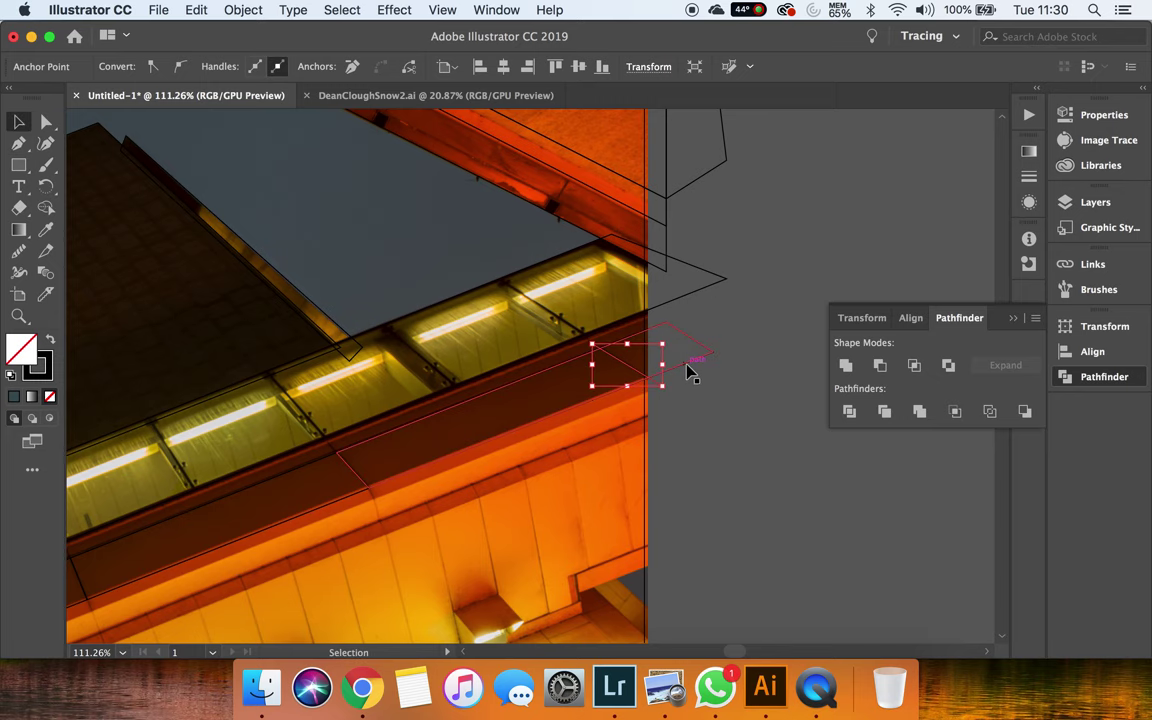
shift+click(688, 371)
click(849, 412)
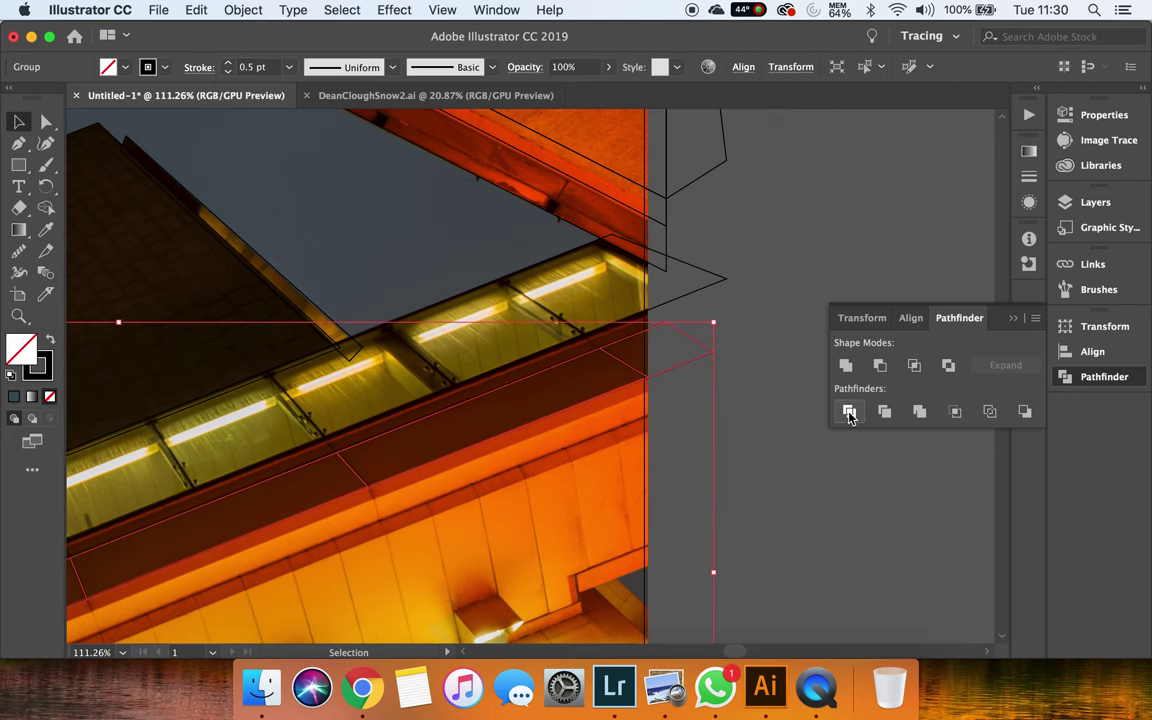
click(775, 427)
scroll(775, 427, down, 1)
scroll(775, 427, down, 3)
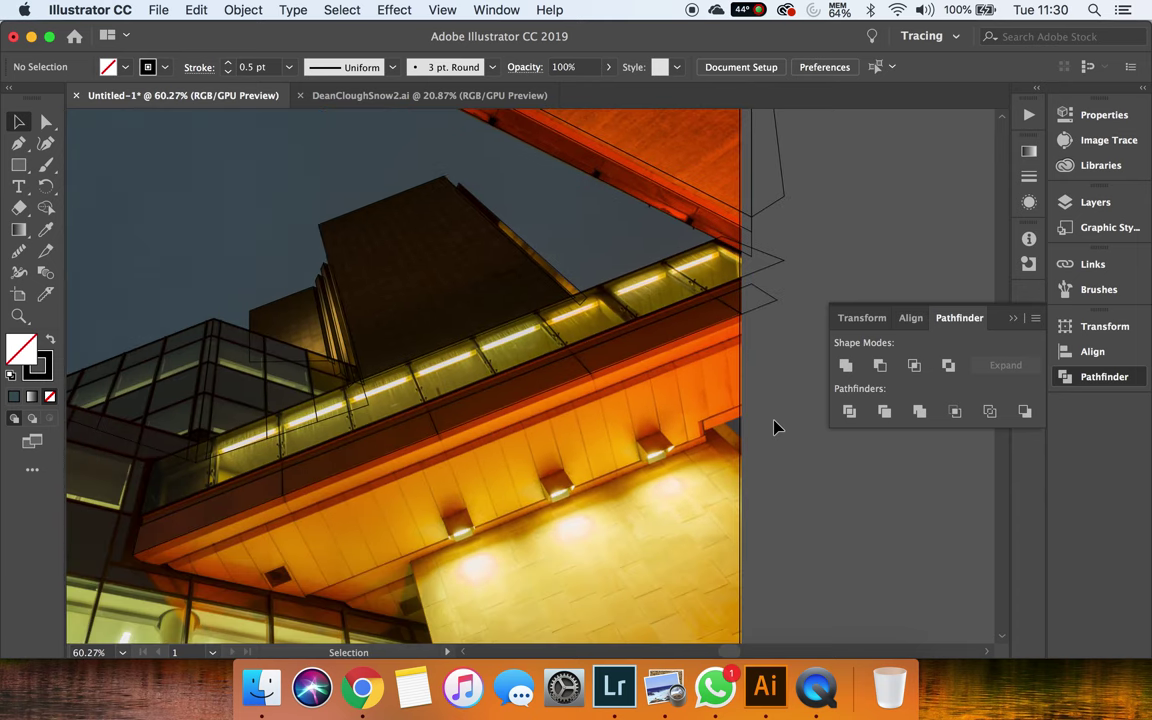
scroll(775, 427, down, 3)
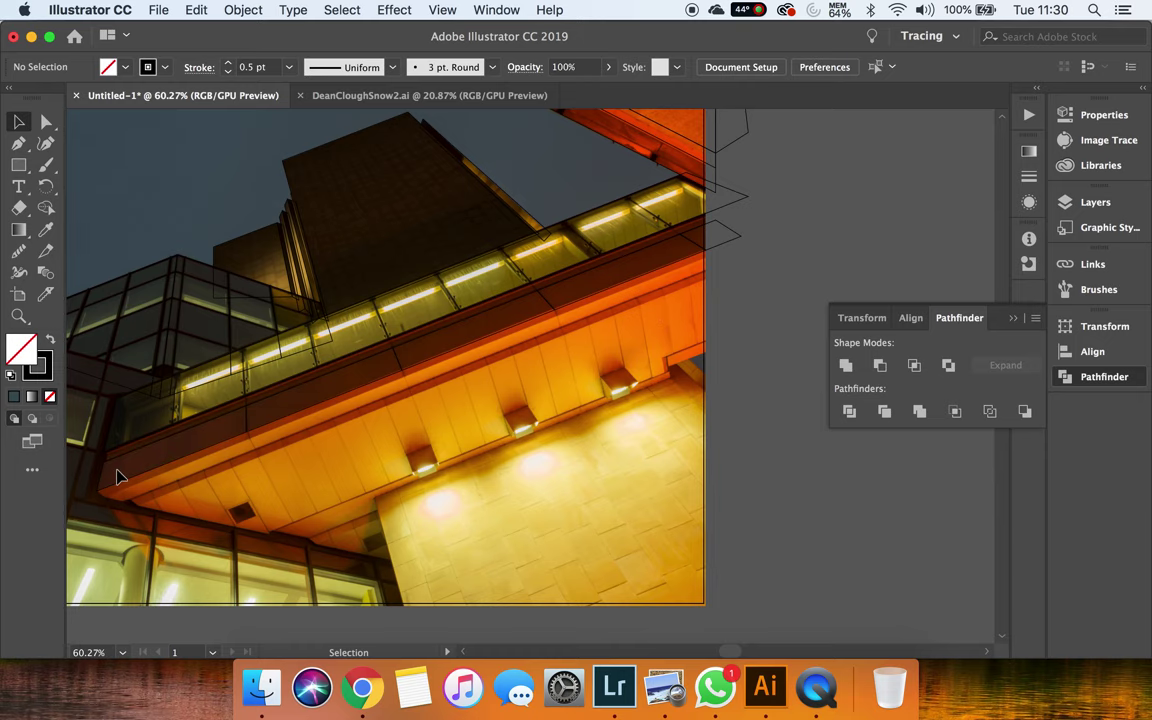
Trace the fascia band's lower edge with the Pen tool, from its left corner to the right end and back
click(18, 147)
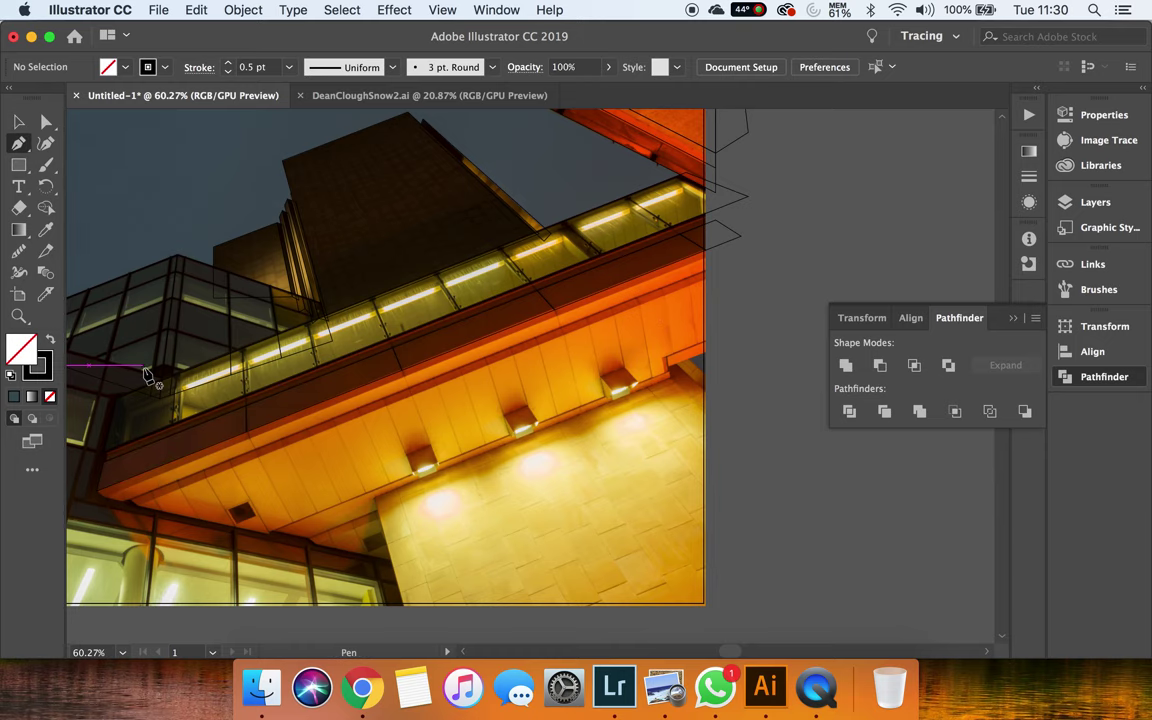
scroll(167, 452, up, 2)
scroll(167, 452, up, 3)
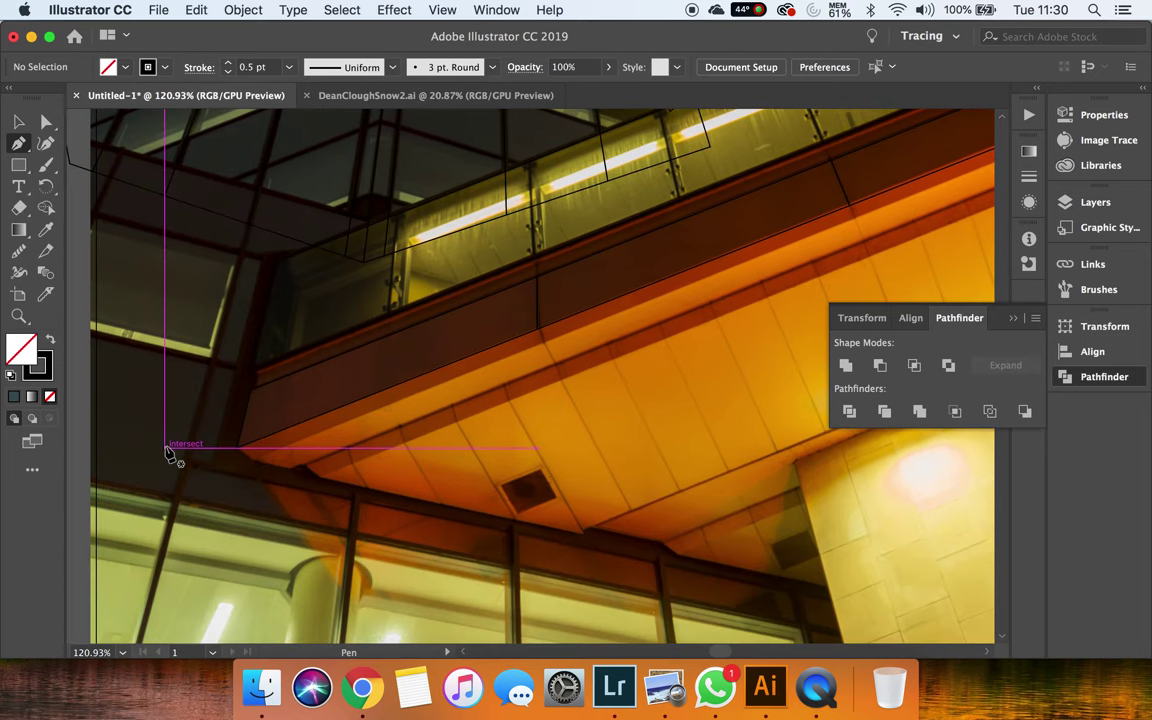
click(252, 461)
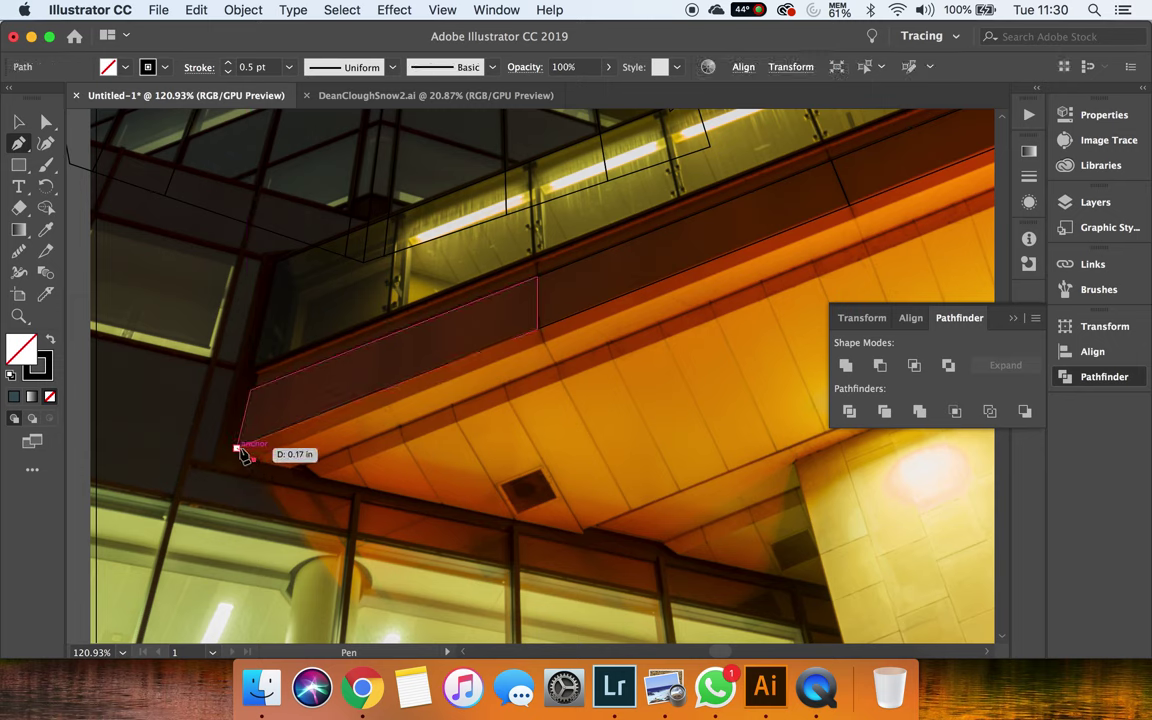
click(537, 331)
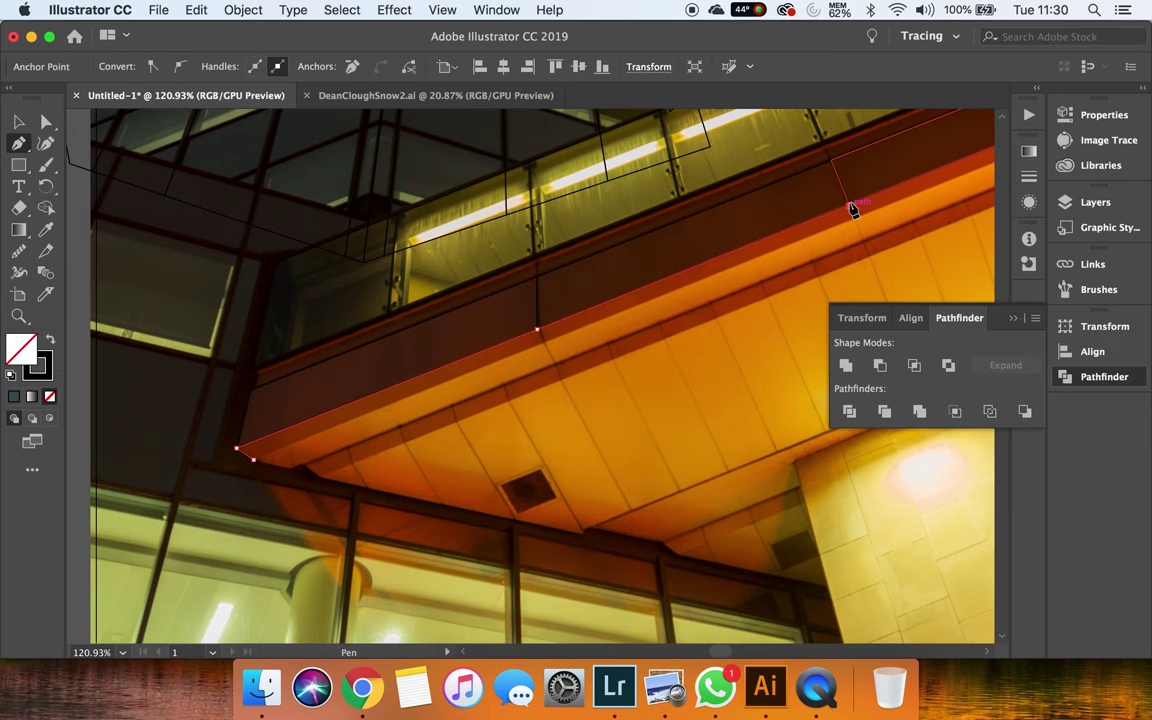
scroll(852, 209, right, 7)
scroll(852, 209, up, 3)
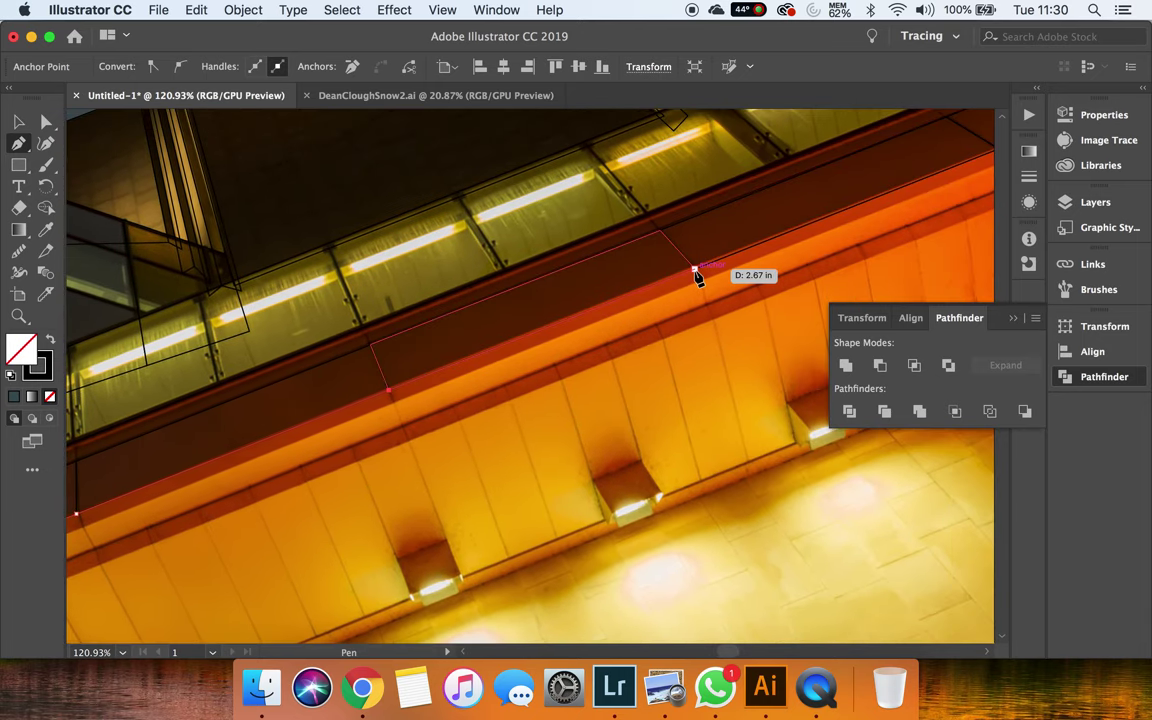
scroll(698, 277, right, 5)
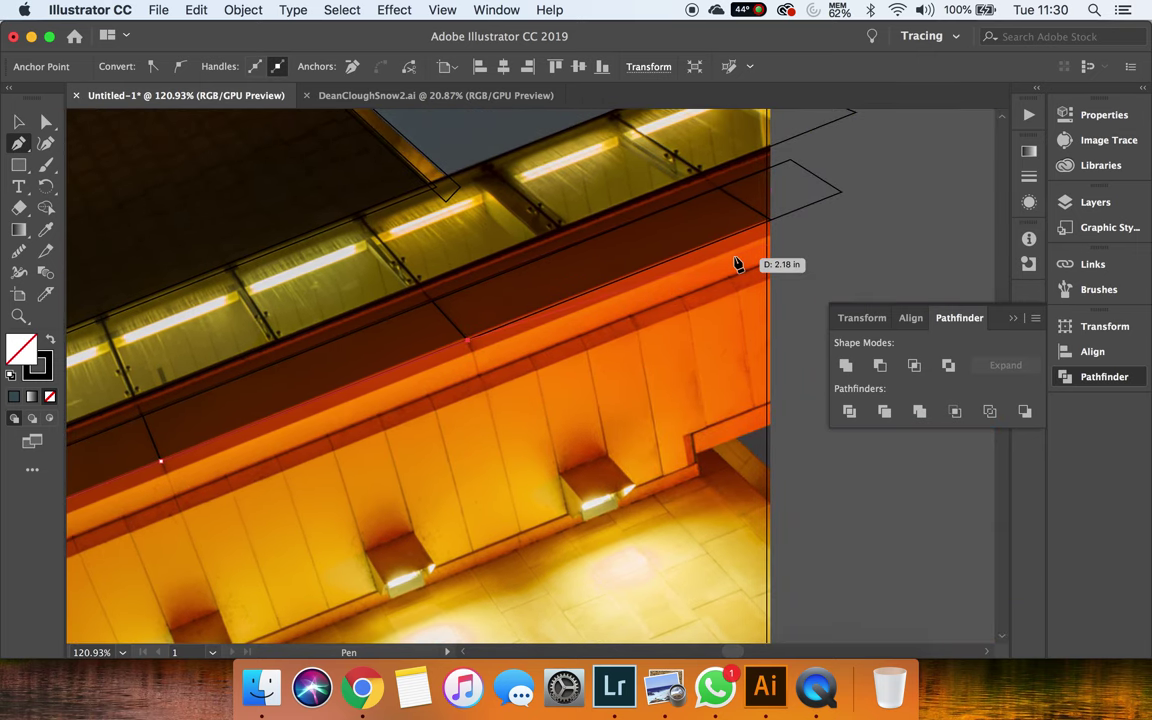
click(770, 222)
click(776, 230)
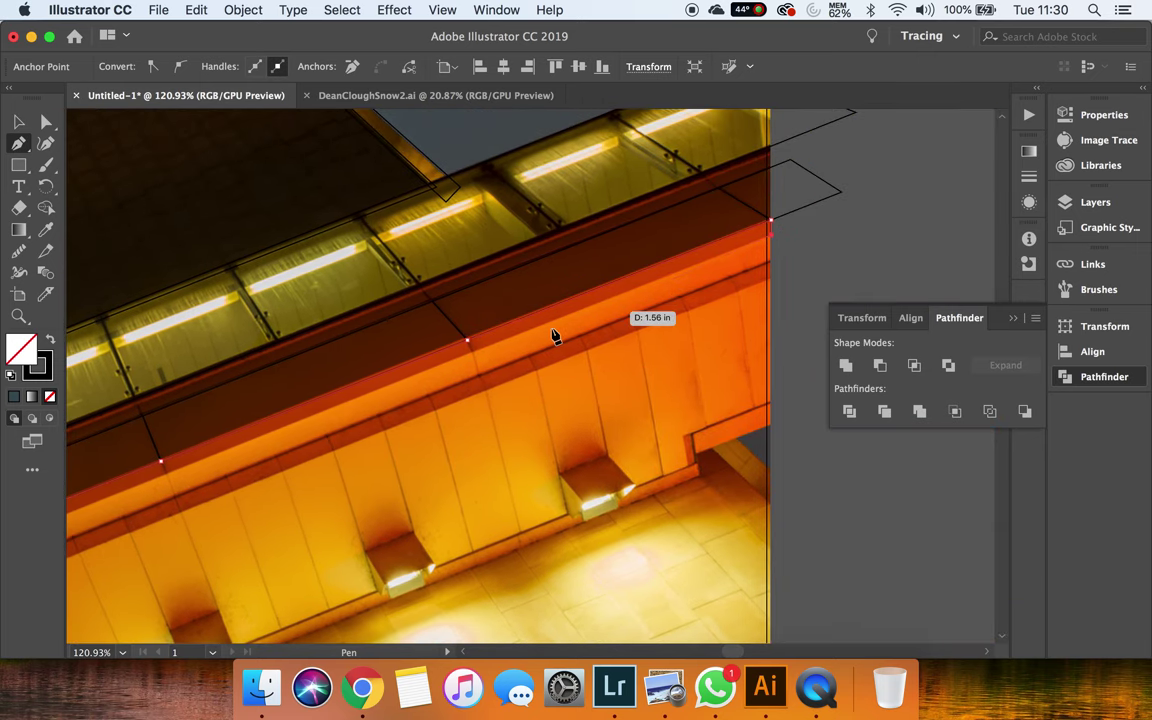
scroll(532, 342, left, 5)
scroll(532, 342, down, 3)
scroll(532, 342, up, 5)
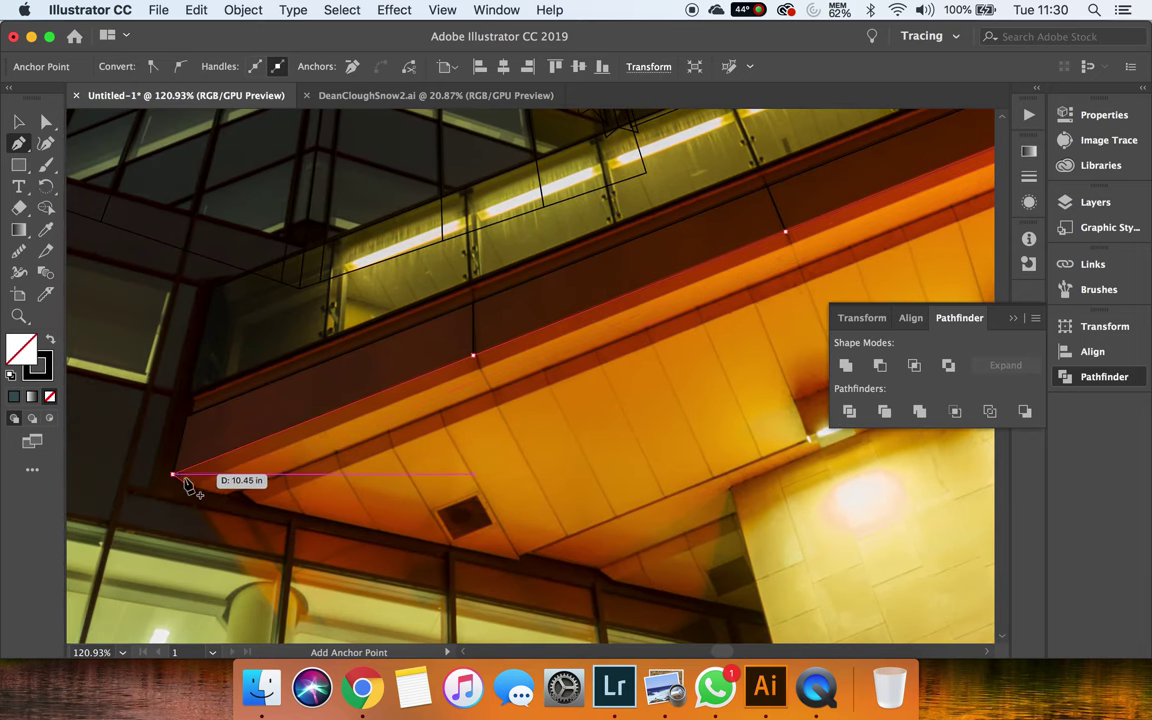
click(191, 487)
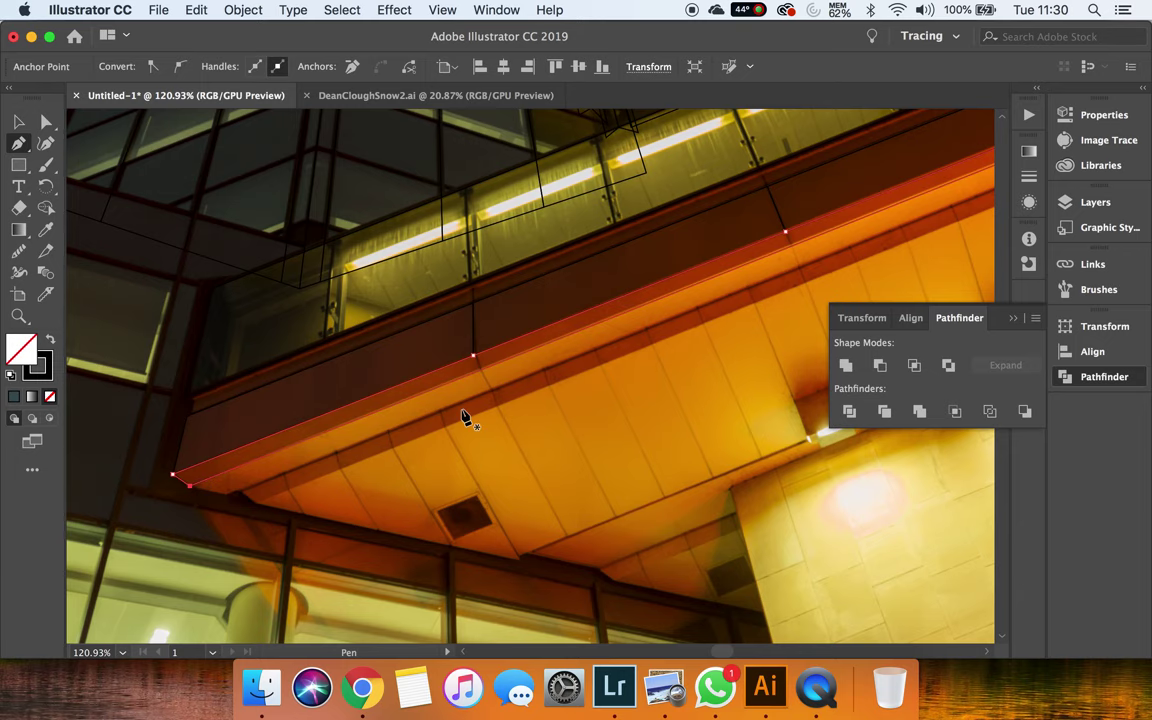
Start a new Pen path at the orange soffit's lower-left corner
scroll(339, 450, right, 3)
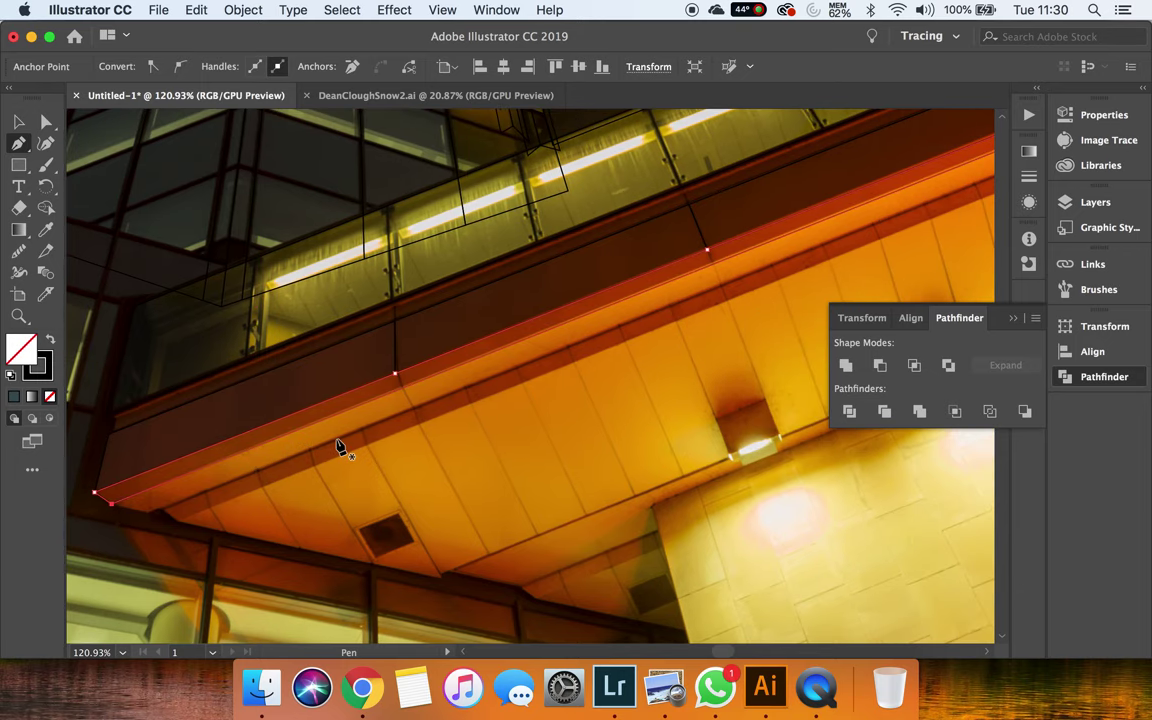
scroll(335, 450, down, 2)
scroll(335, 450, down, 2)
scroll(335, 450, right, 1)
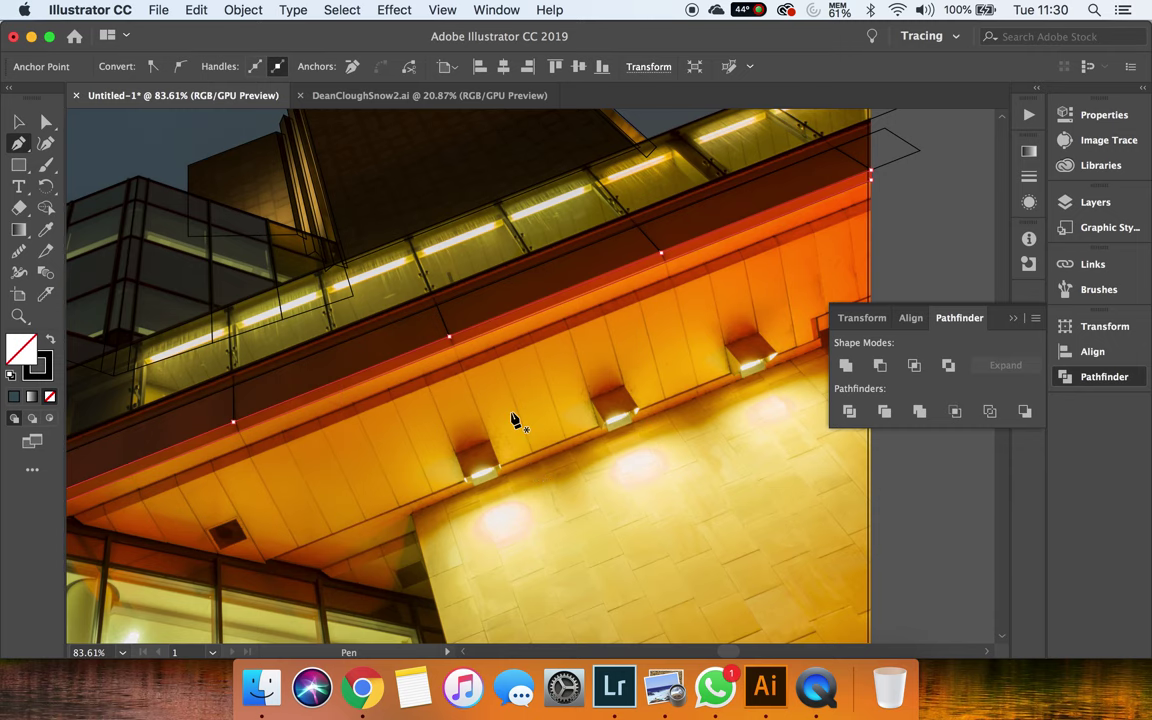
scroll(316, 424, left, 2)
scroll(316, 424, up, 1)
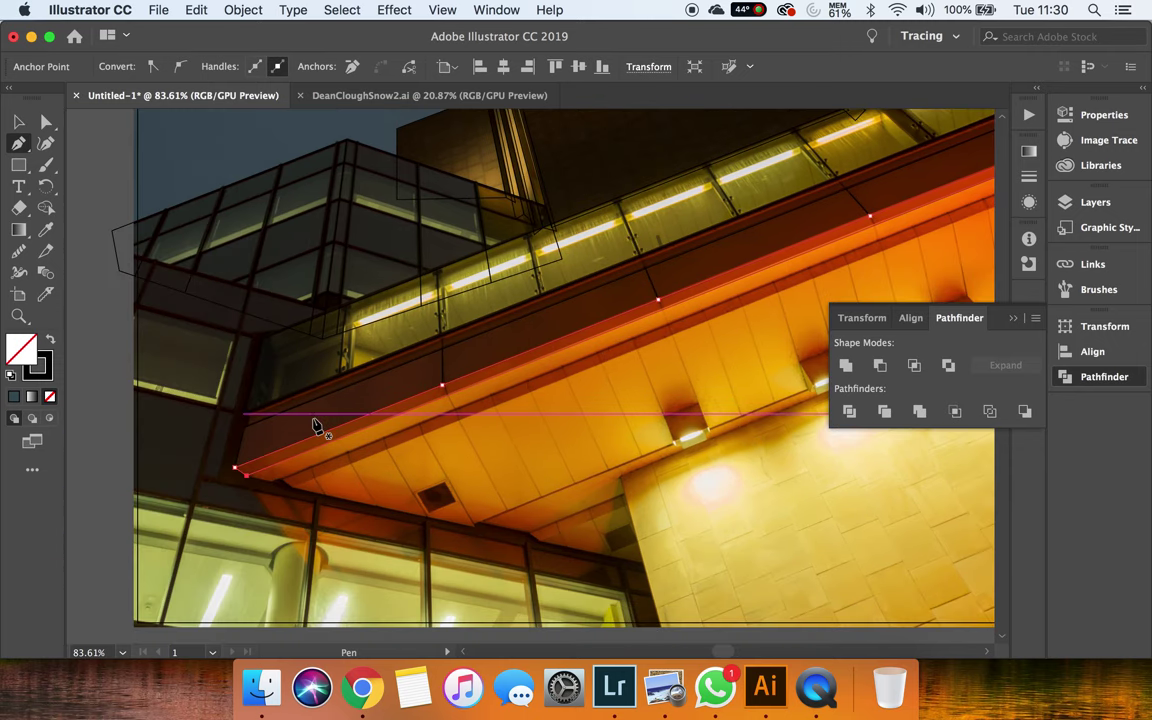
click(246, 475)
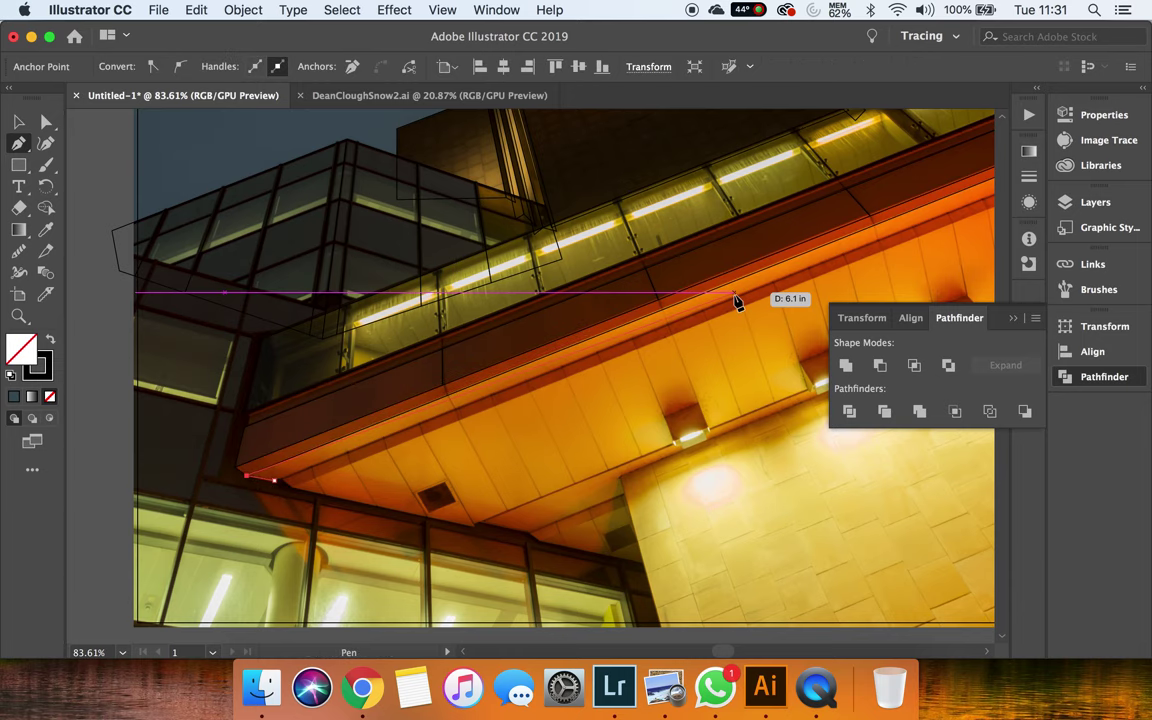
Extend the path to where the soffit band meets the photo's right edge
scroll(738, 303, right, 5)
scroll(738, 303, up, 1)
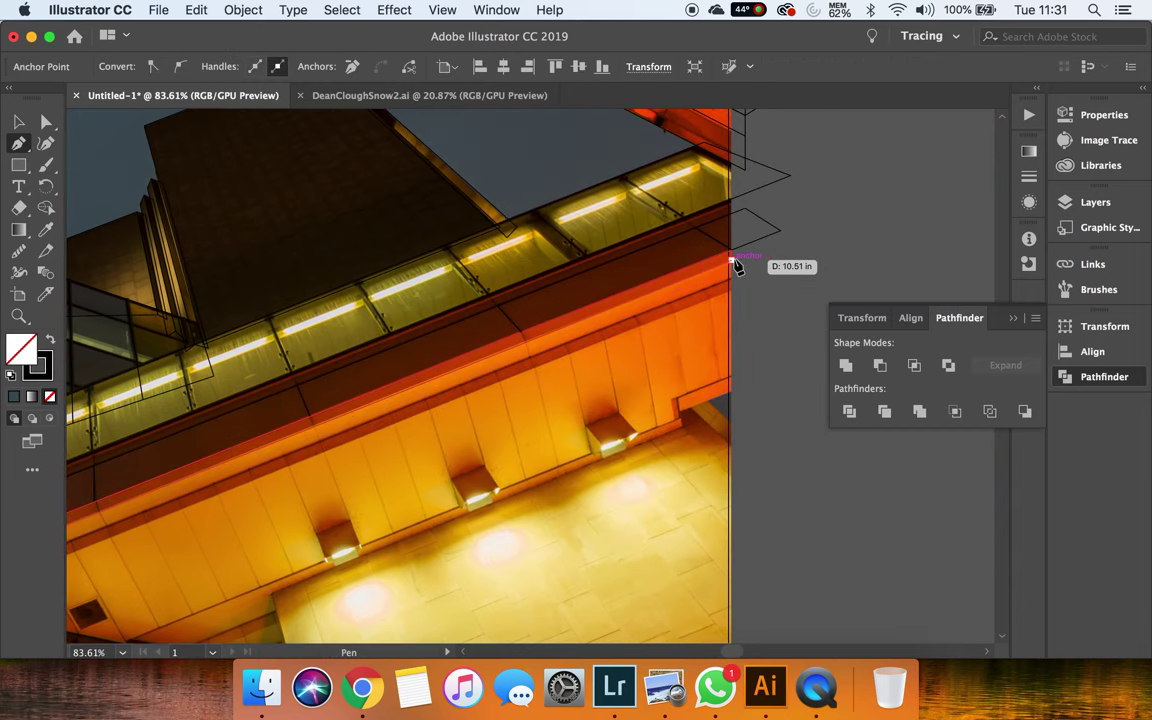
click(733, 264)
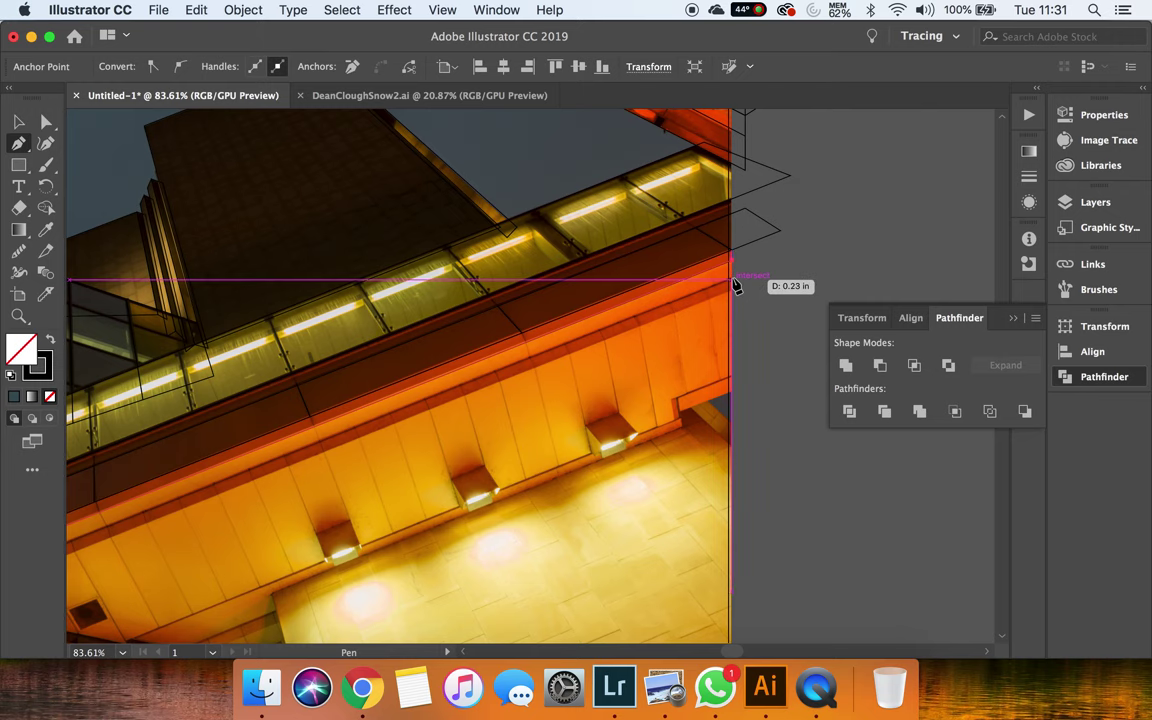
scroll(735, 286, up, 1)
scroll(735, 286, up, 3)
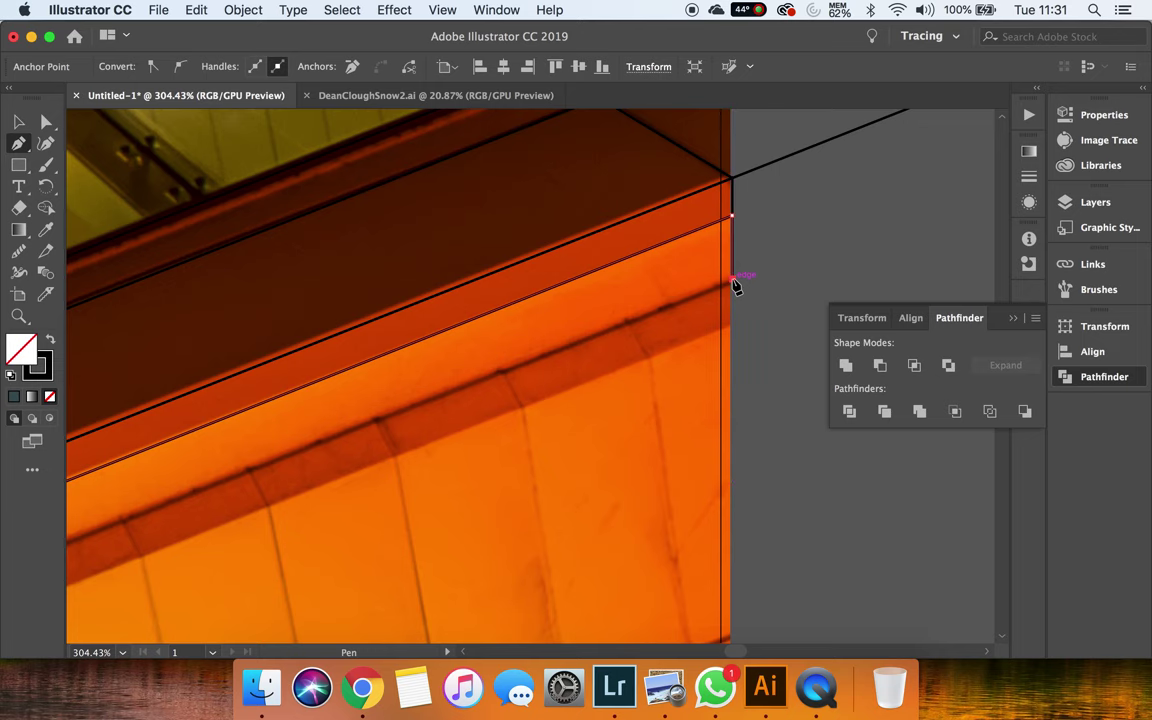
Drag out a new starting anchor at the soffit's left corner
scroll(427, 437, left, 5)
scroll(427, 437, up, 2)
scroll(427, 437, down, 1)
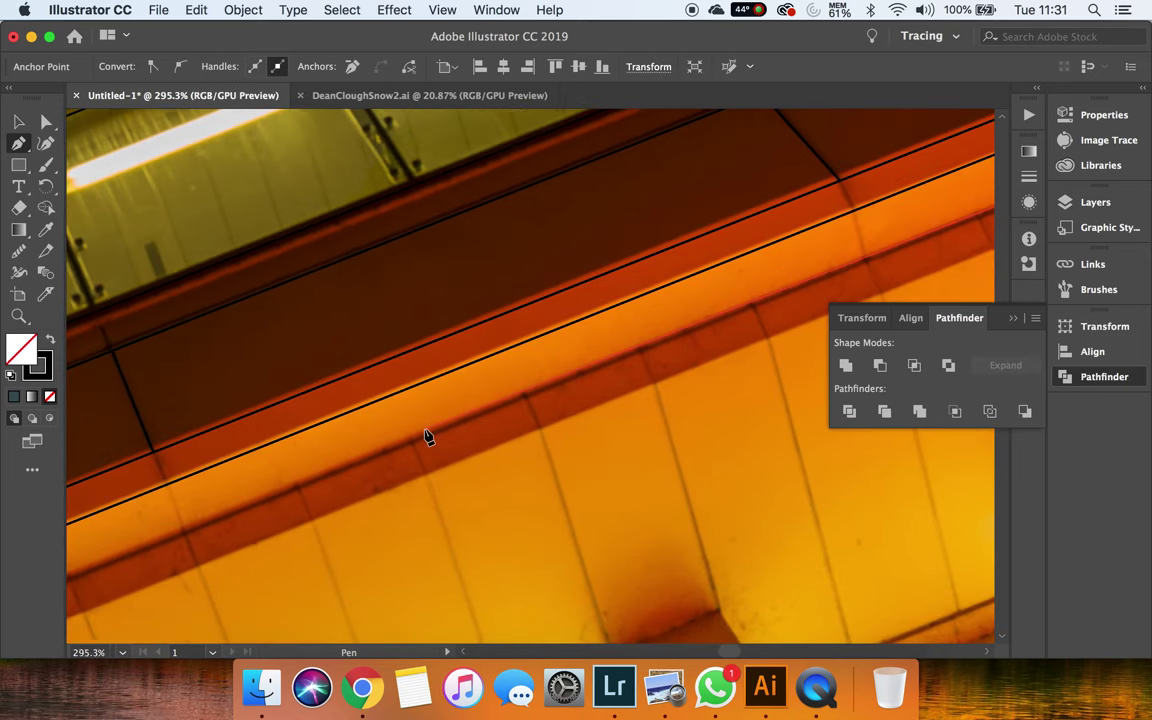
scroll(427, 437, down, 2)
scroll(427, 437, down, 3)
scroll(427, 437, left, 5)
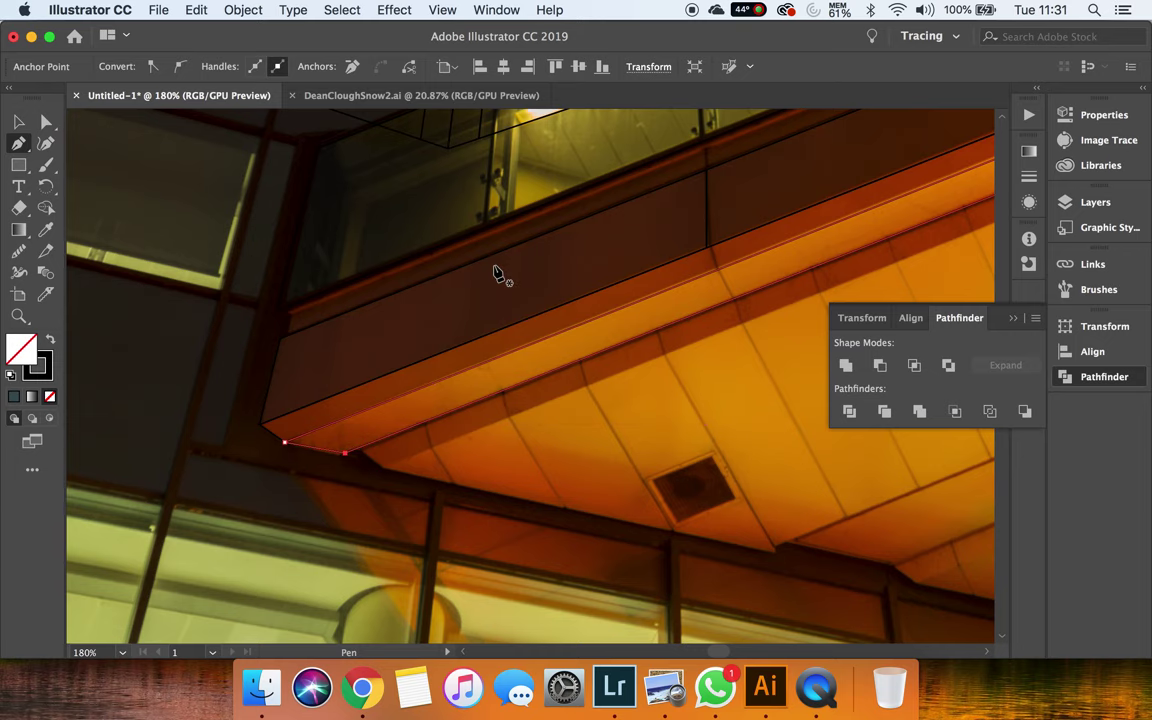
scroll(392, 263, down, 2)
scroll(386, 270, right, 2)
scroll(386, 270, right, 3)
scroll(350, 337, up, 2)
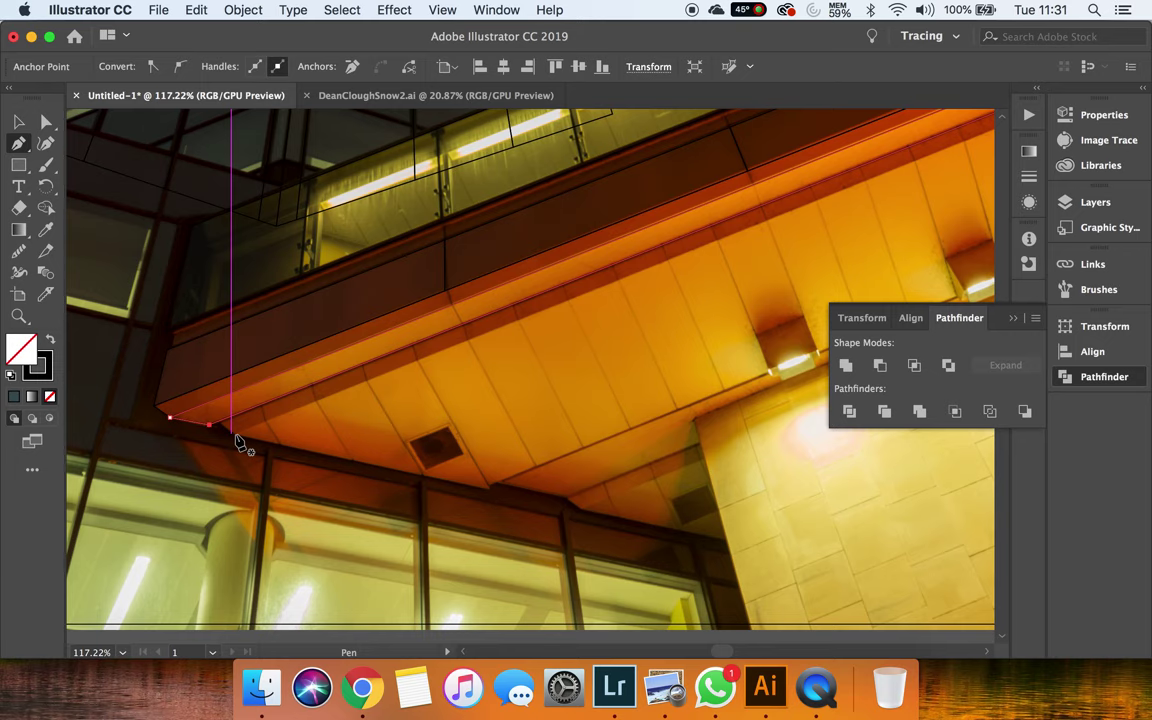
drag(237, 437, 222, 405)
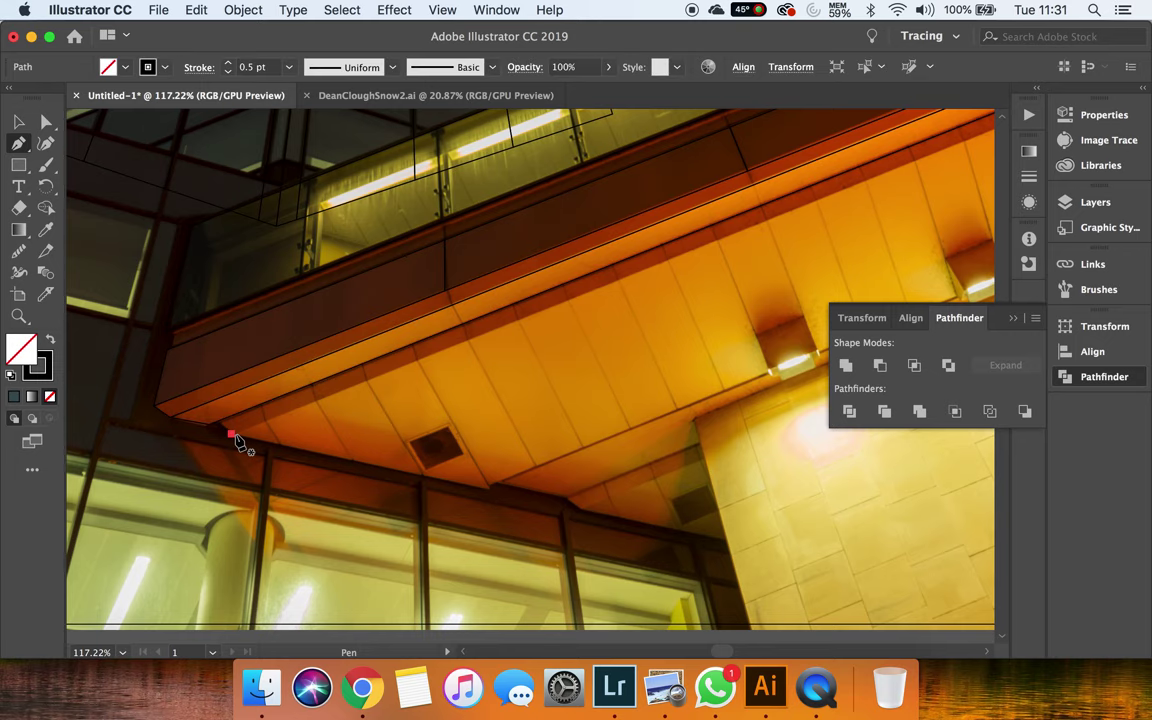
Outline the soffit band out to the photo's right edge and close it at the start anchor
scroll(222, 405, up, 5)
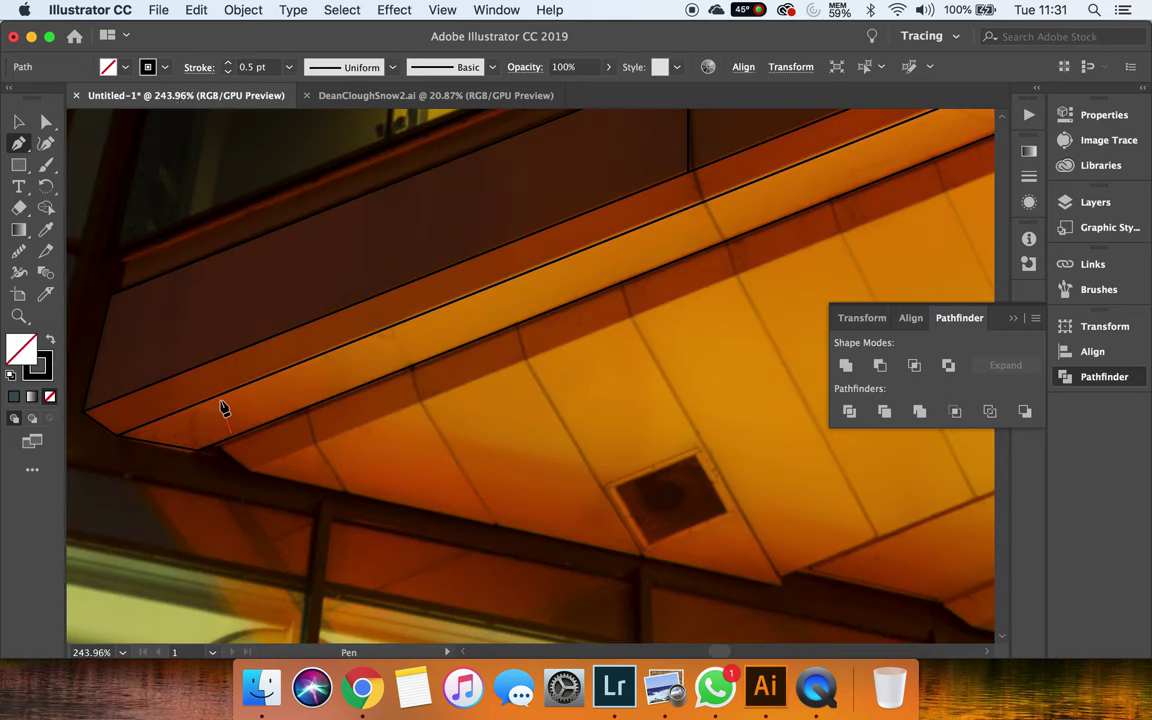
mouse_move(222, 405)
mouse_down()
mouse_move(208, 525)
mouse_move(476, 437)
mouse_up()
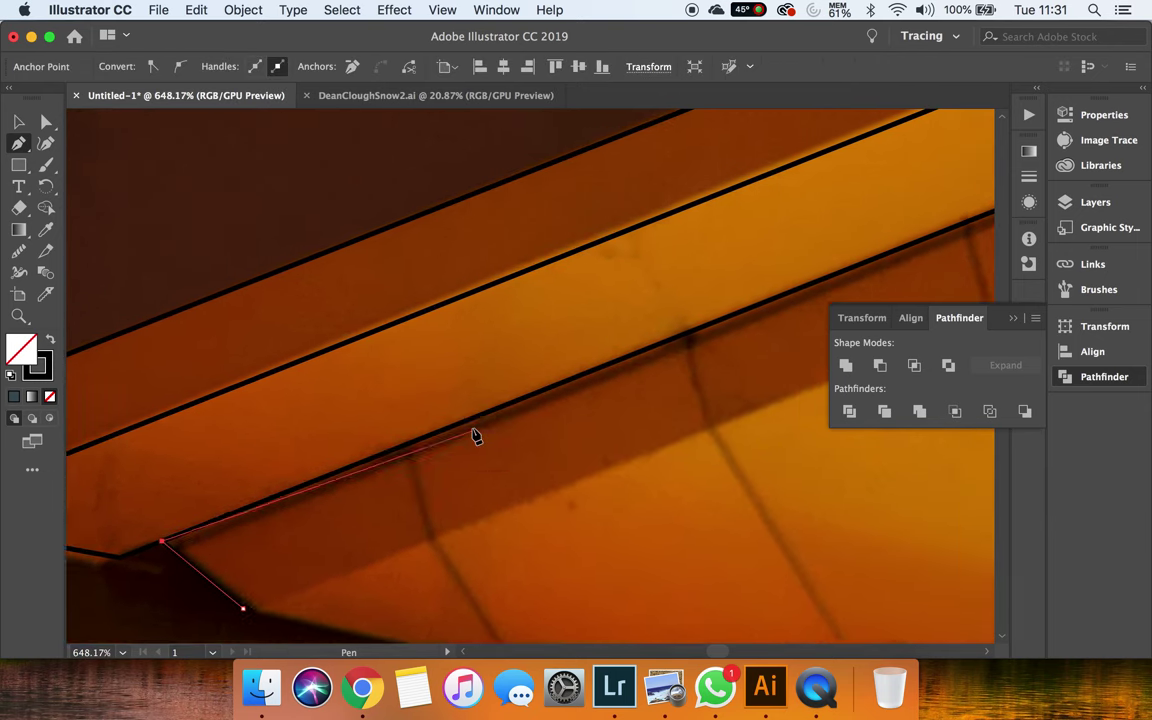
scroll(476, 437, right, 5)
scroll(476, 437, down, 2)
scroll(476, 437, down, 3)
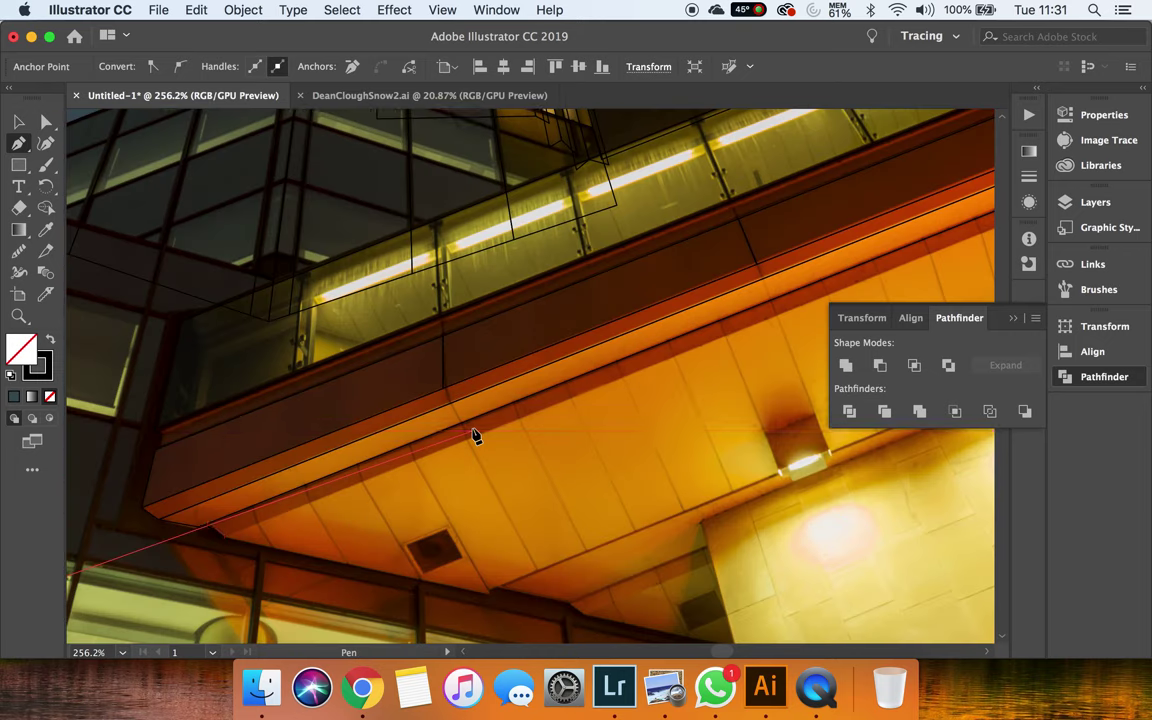
scroll(476, 437, down, 3)
scroll(476, 437, right, 5)
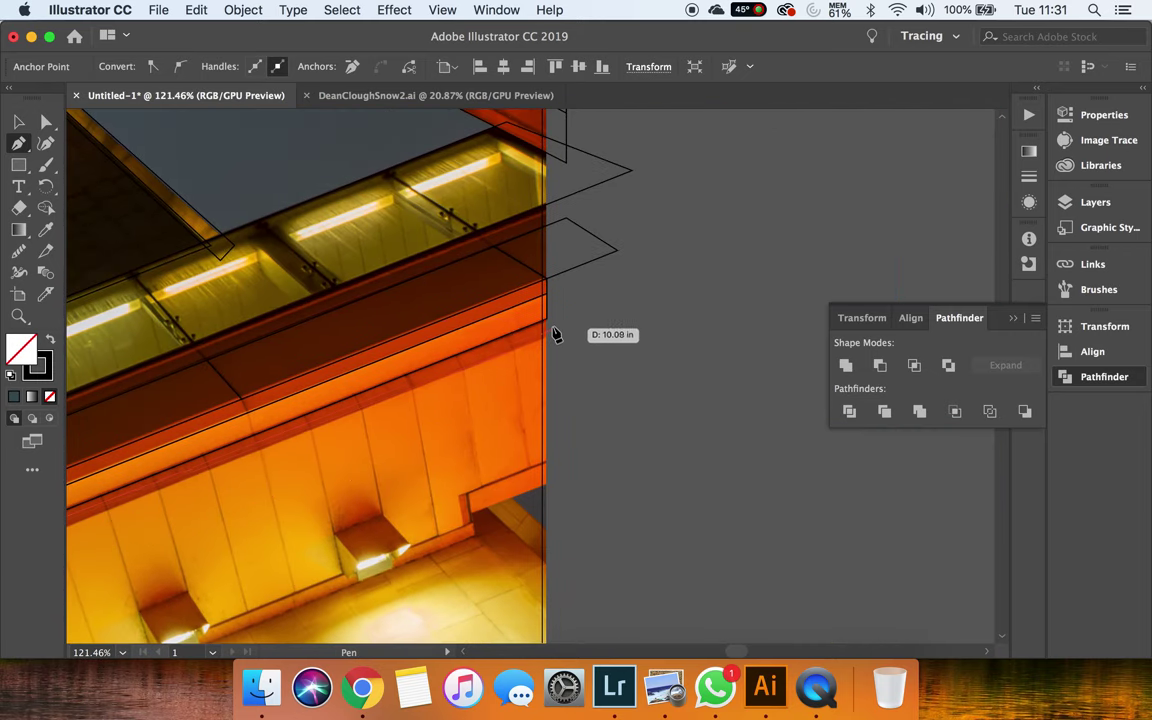
drag(548, 320, 548, 337)
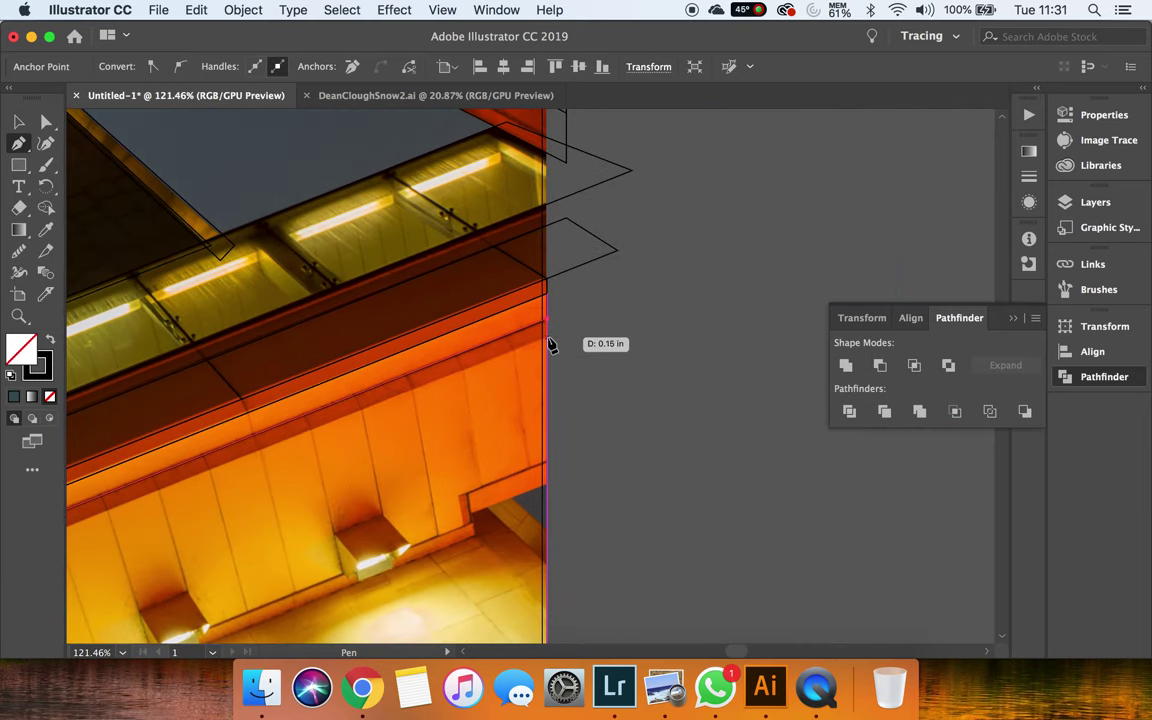
scroll(296, 417, left, 5)
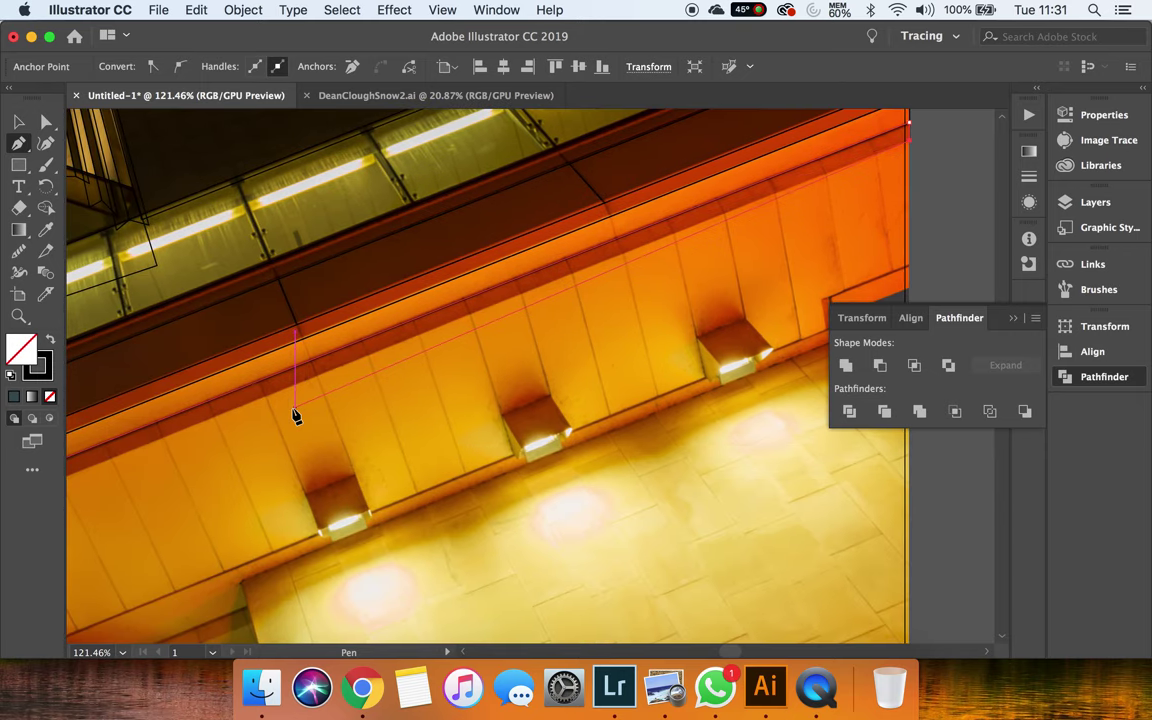
scroll(296, 415, down, 5)
scroll(296, 410, left, 5)
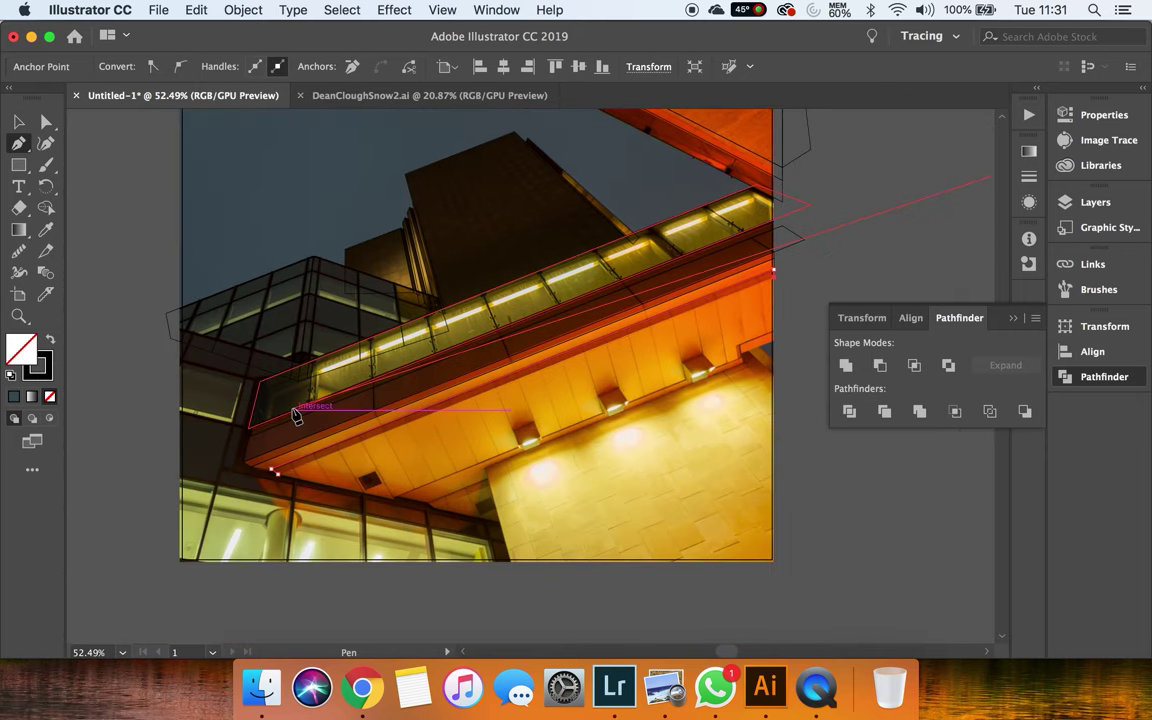
click(275, 472)
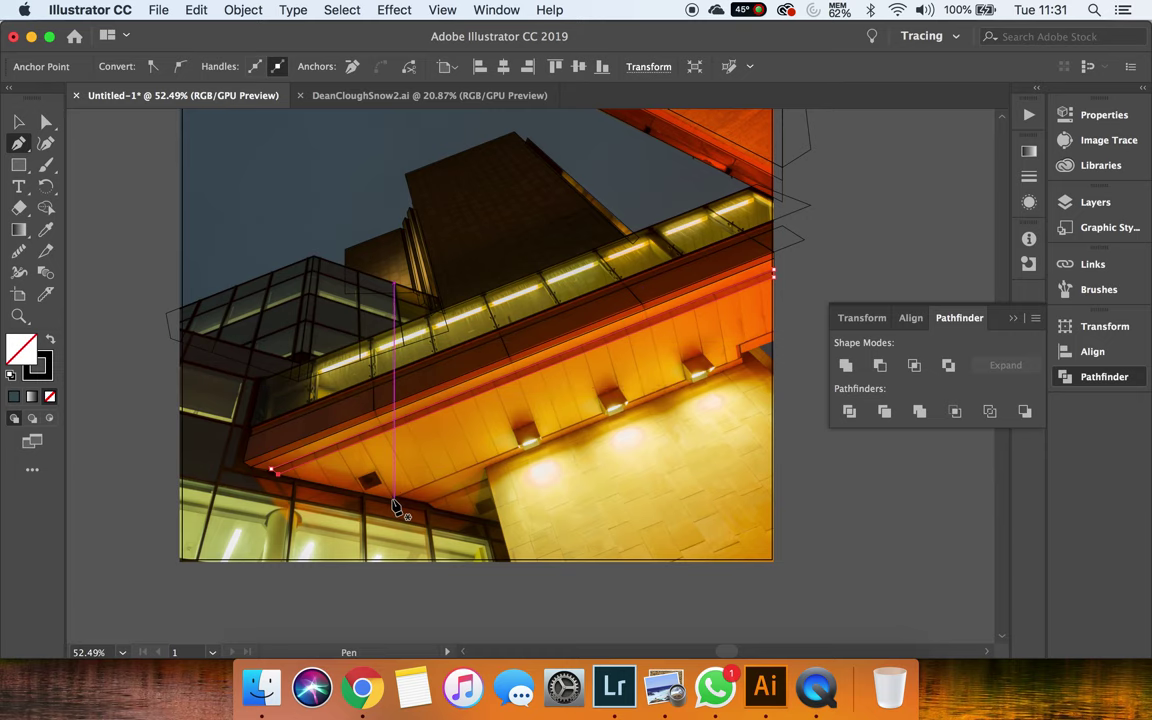
Trace the soffit's bottom edge to its bend and back to the left corner
scroll(395, 505, up, 5)
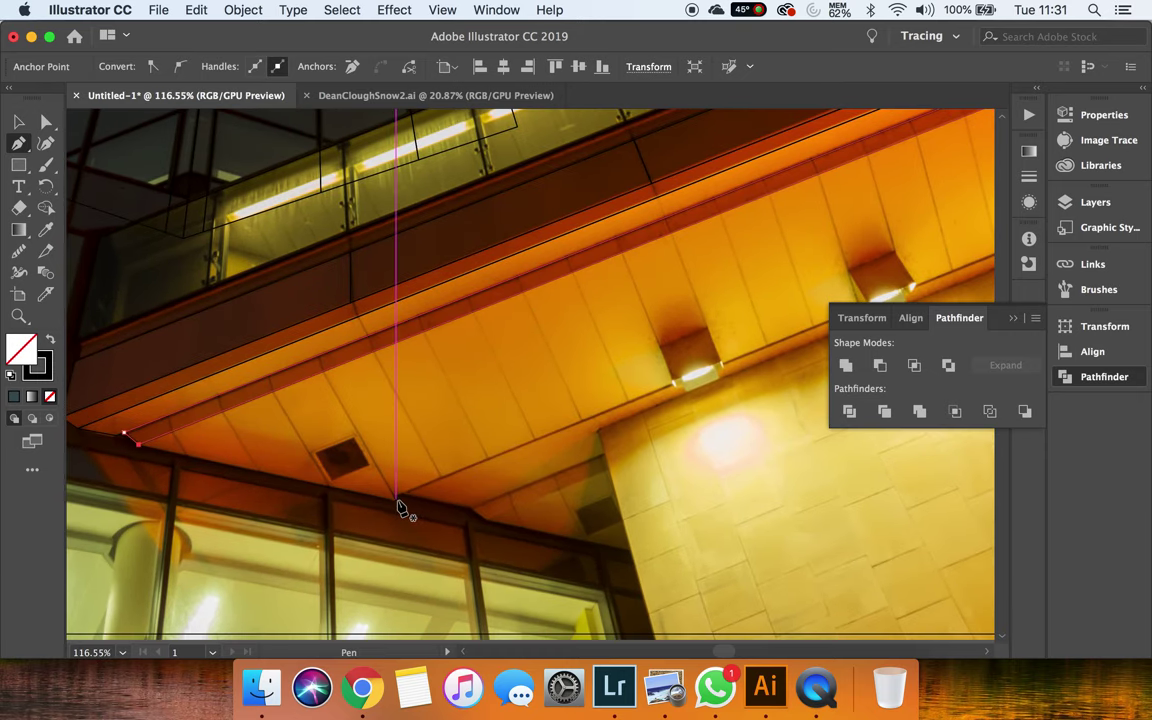
click(395, 497)
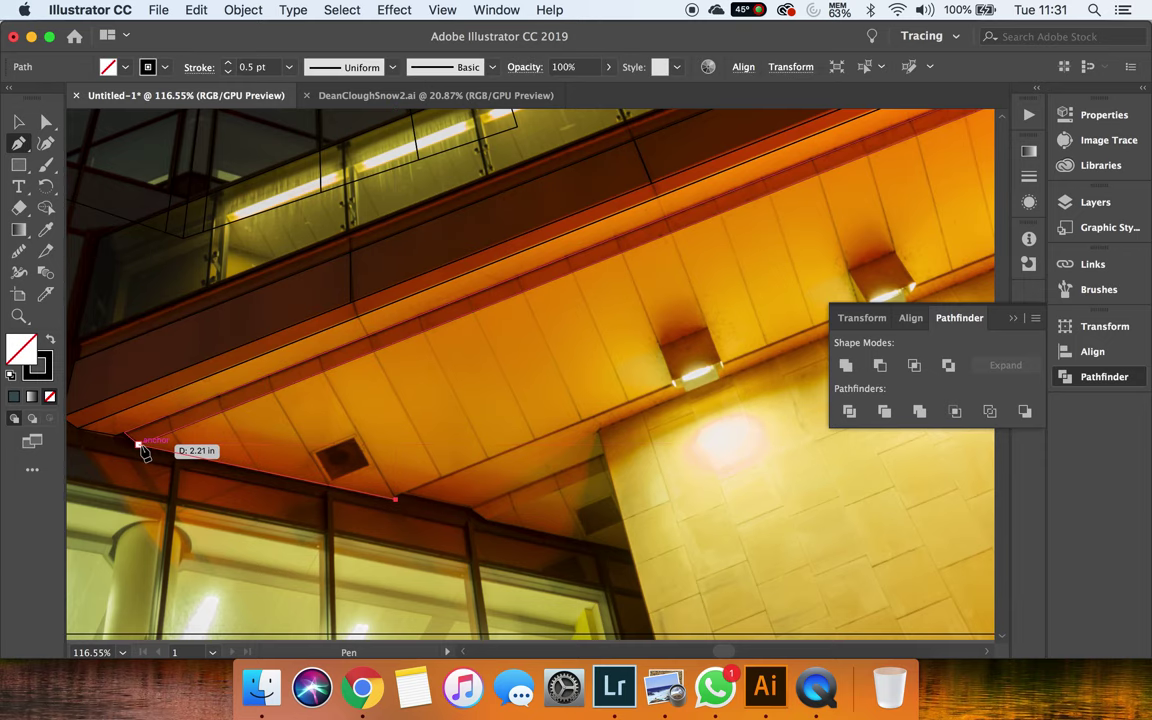
click(141, 447)
Extend the soffit outline to the photo's right edge and around the recess corner
scroll(576, 337, up, 5)
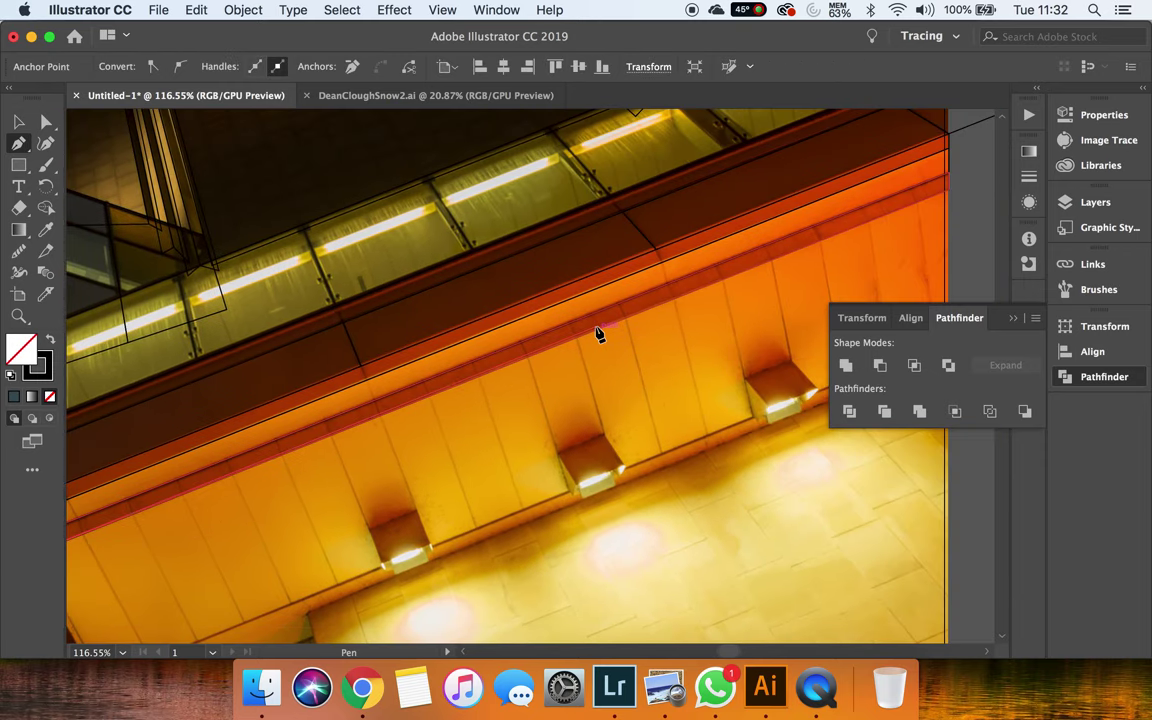
scroll(597, 333, right, 5)
click(716, 240)
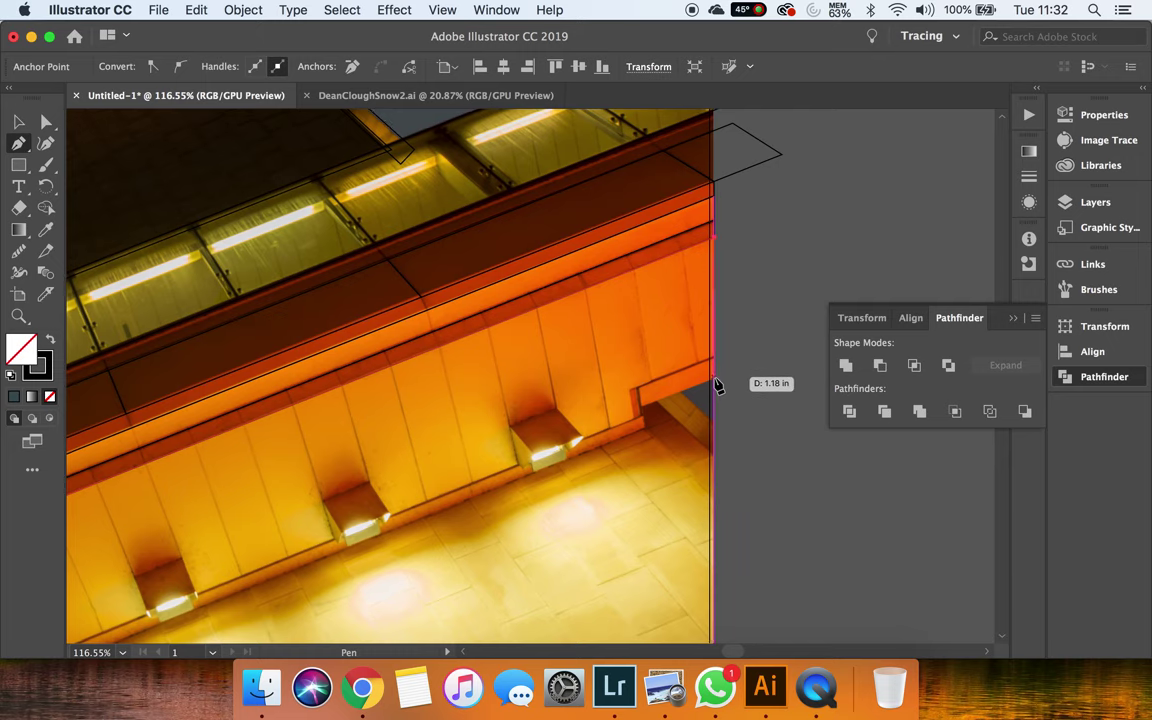
scroll(716, 376, down, 3)
scroll(717, 385, down, 3)
scroll(717, 385, left, 3)
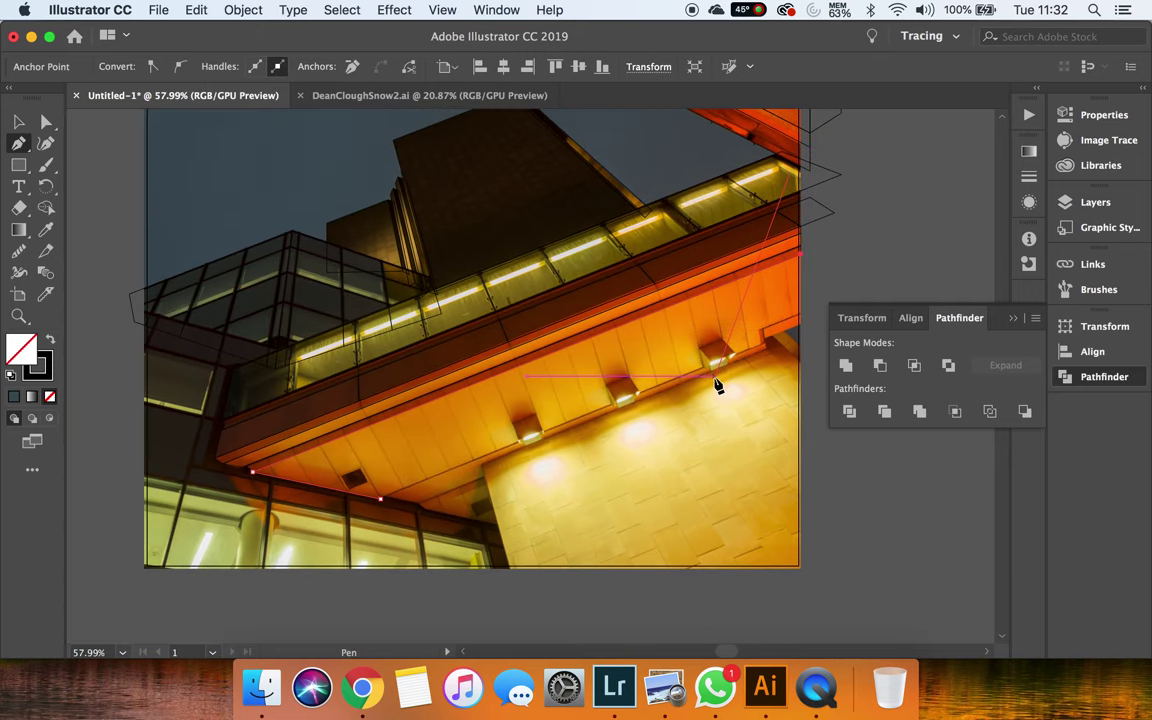
scroll(717, 385, up, 2)
scroll(717, 385, right, 4)
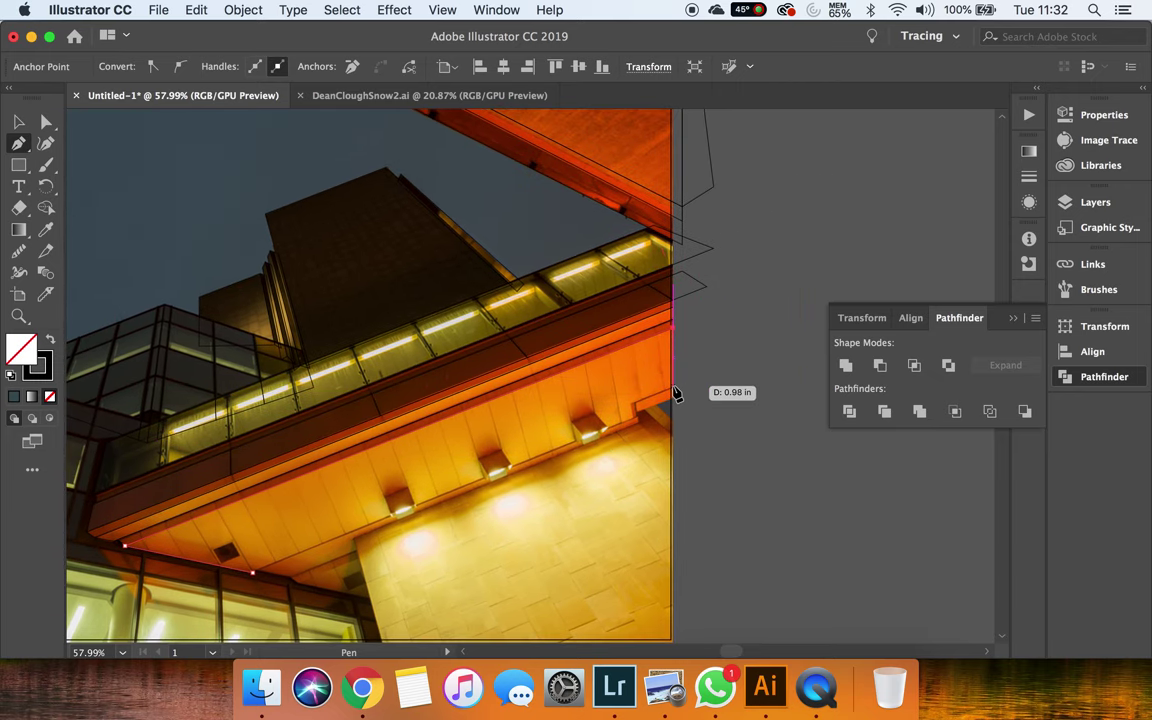
click(673, 388)
click(635, 406)
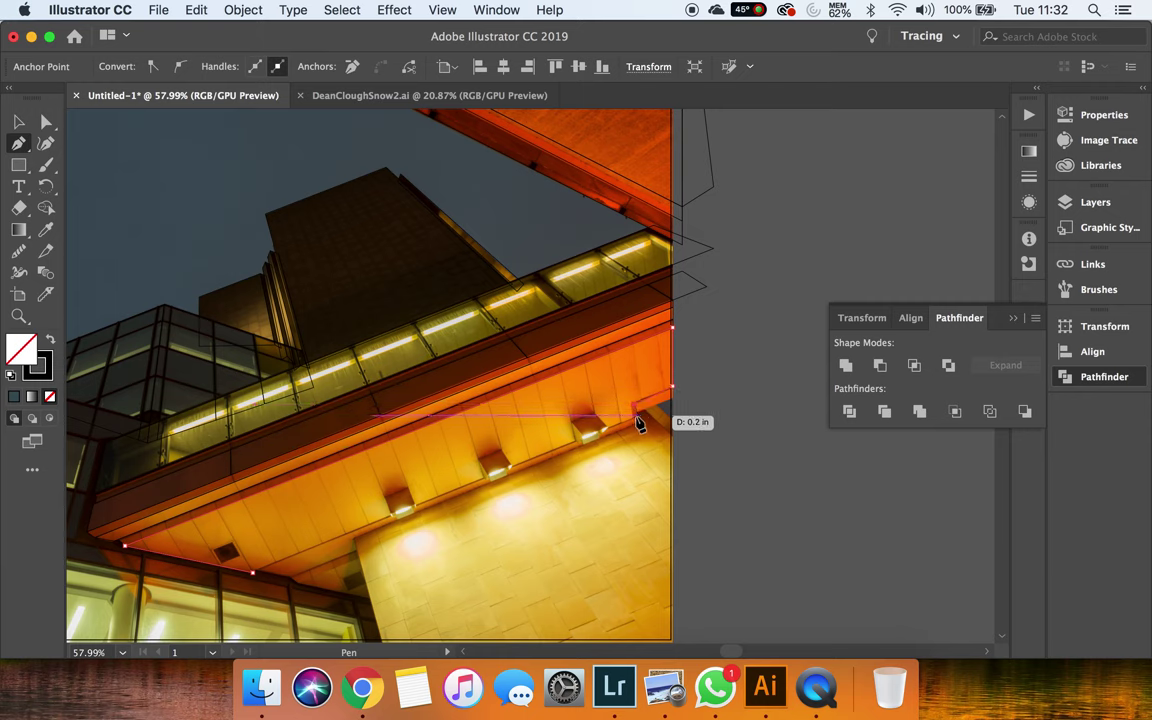
Add the recess step's bottom point and close the outline at its starting corner
scroll(640, 423, up, 3)
scroll(640, 423, up, 3)
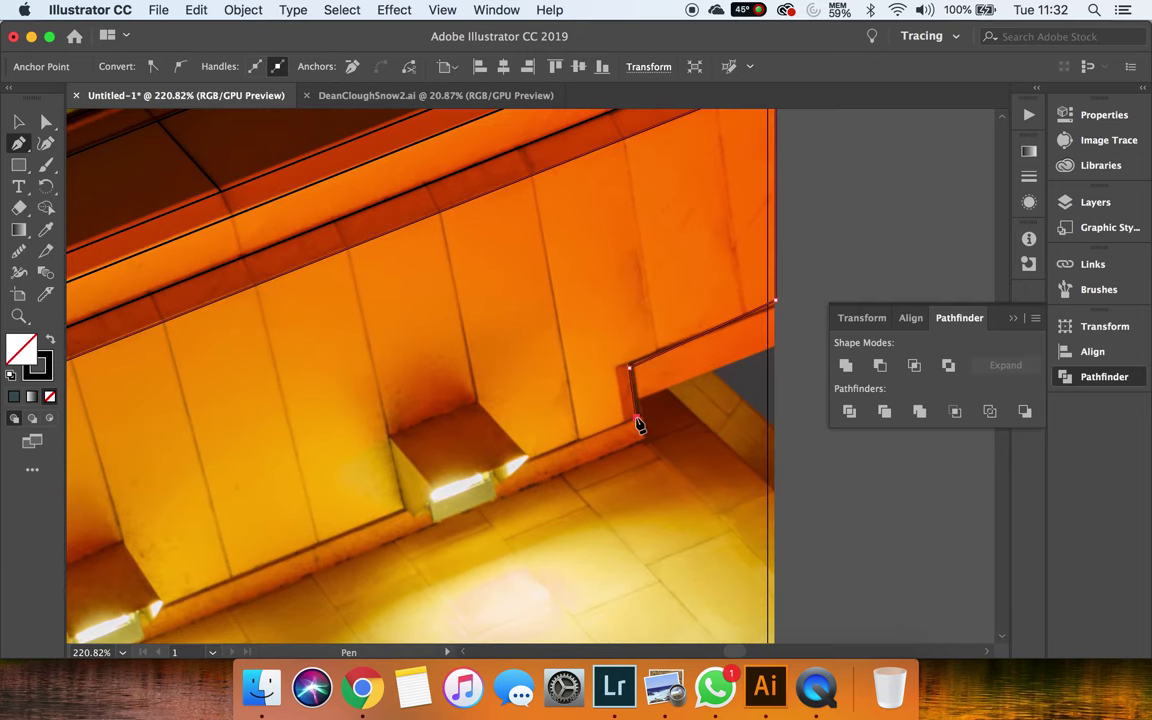
click(639, 421)
scroll(397, 528, down, 3)
scroll(397, 528, down, 1)
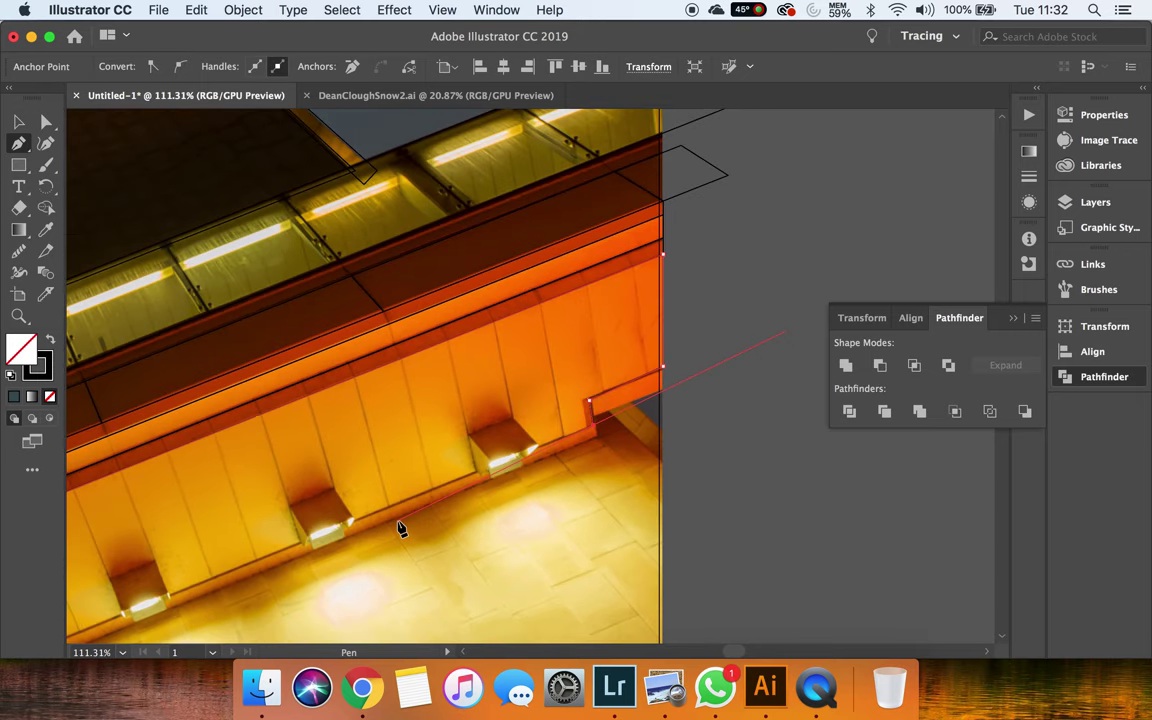
scroll(405, 528, down, 2)
scroll(585, 458, left, 3)
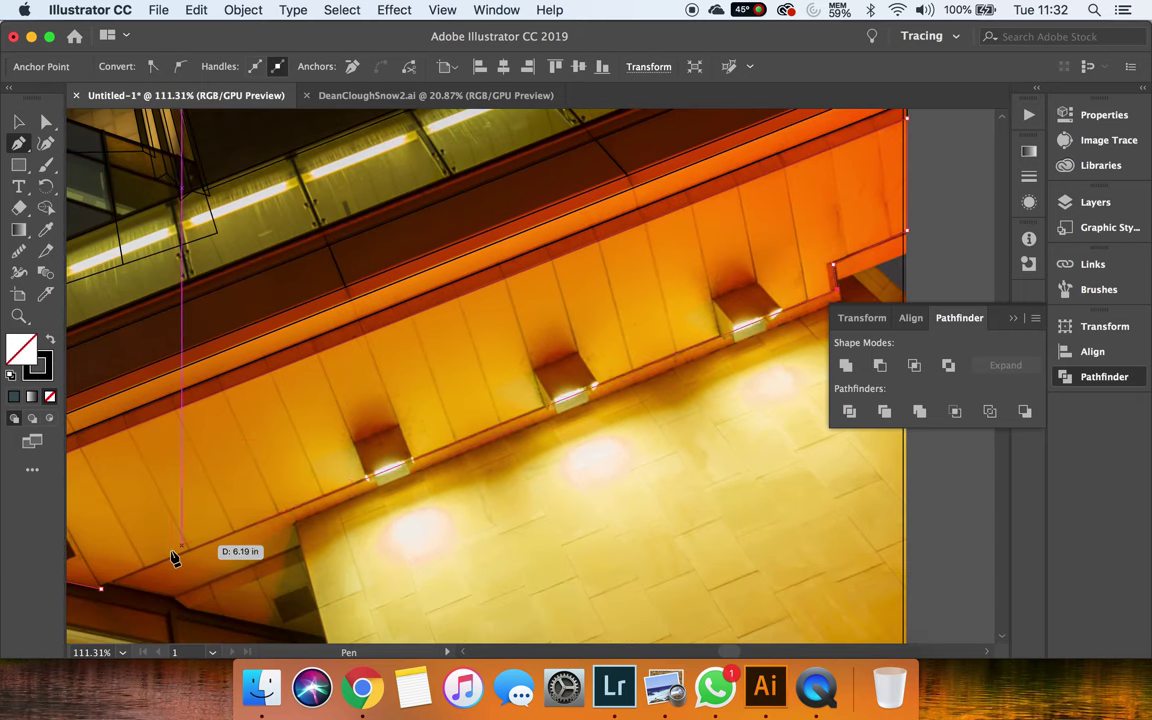
click(101, 590)
Finish the soffit outline with the Selection tool and undo the stray last point
scroll(456, 452, down, 1)
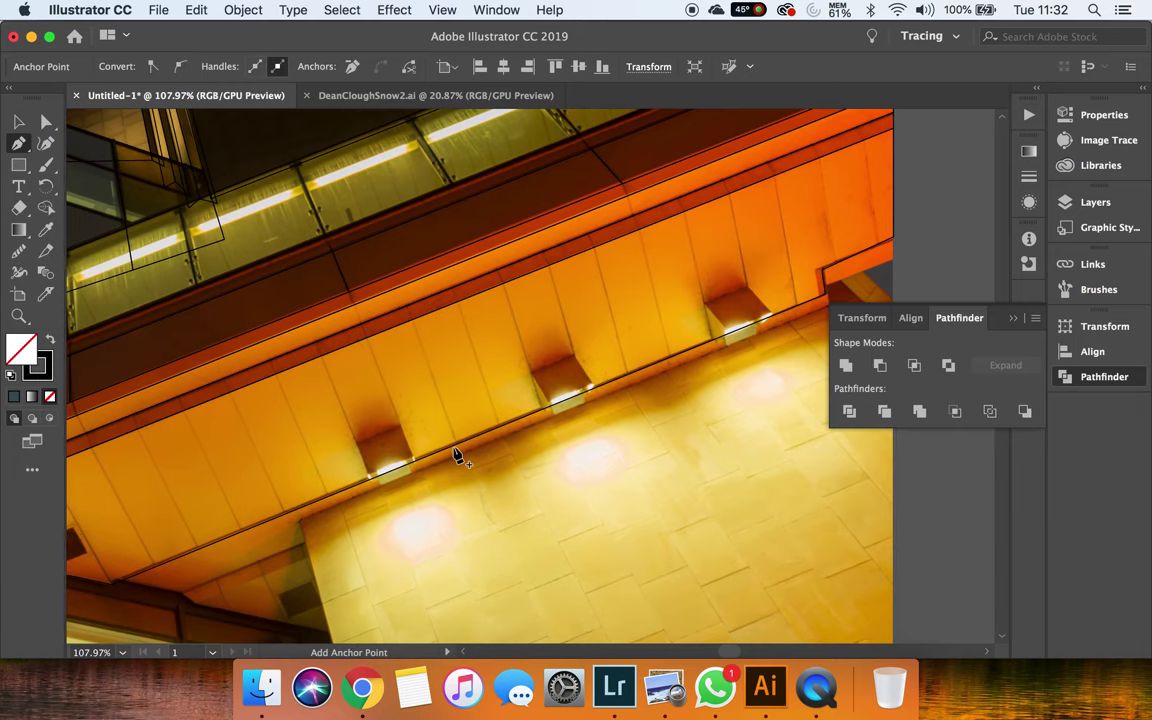
scroll(456, 452, down, 3)
scroll(456, 452, down, 1)
scroll(456, 452, down, 3)
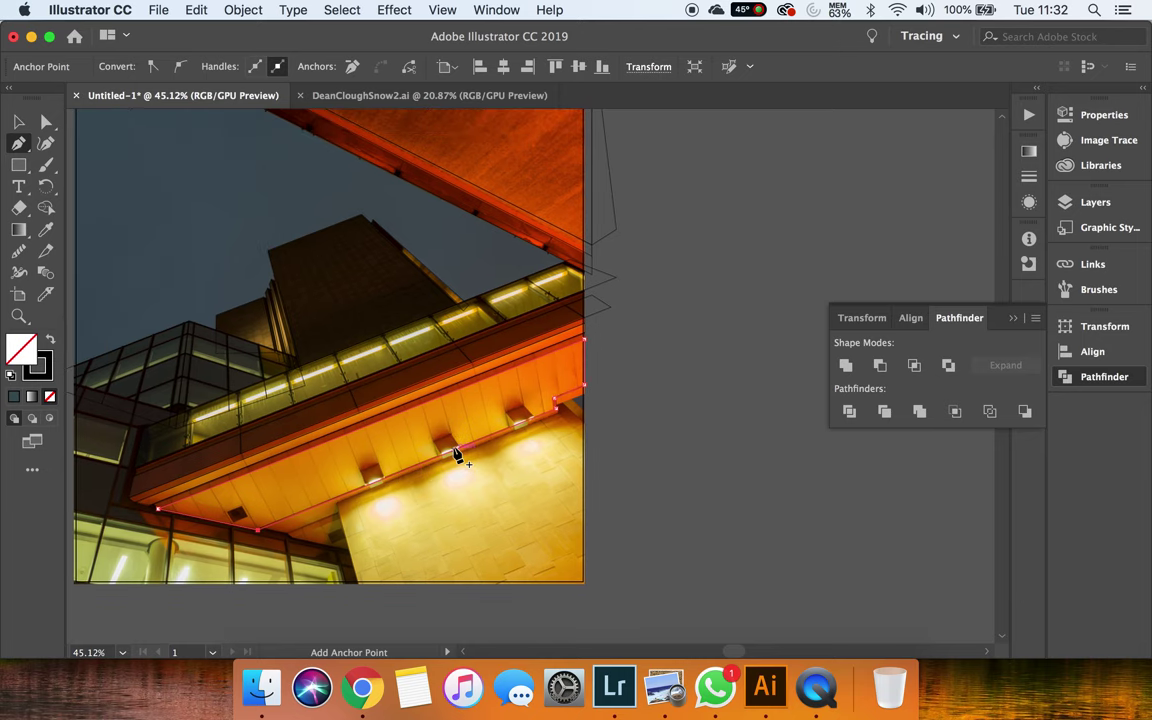
scroll(306, 455, up, 3)
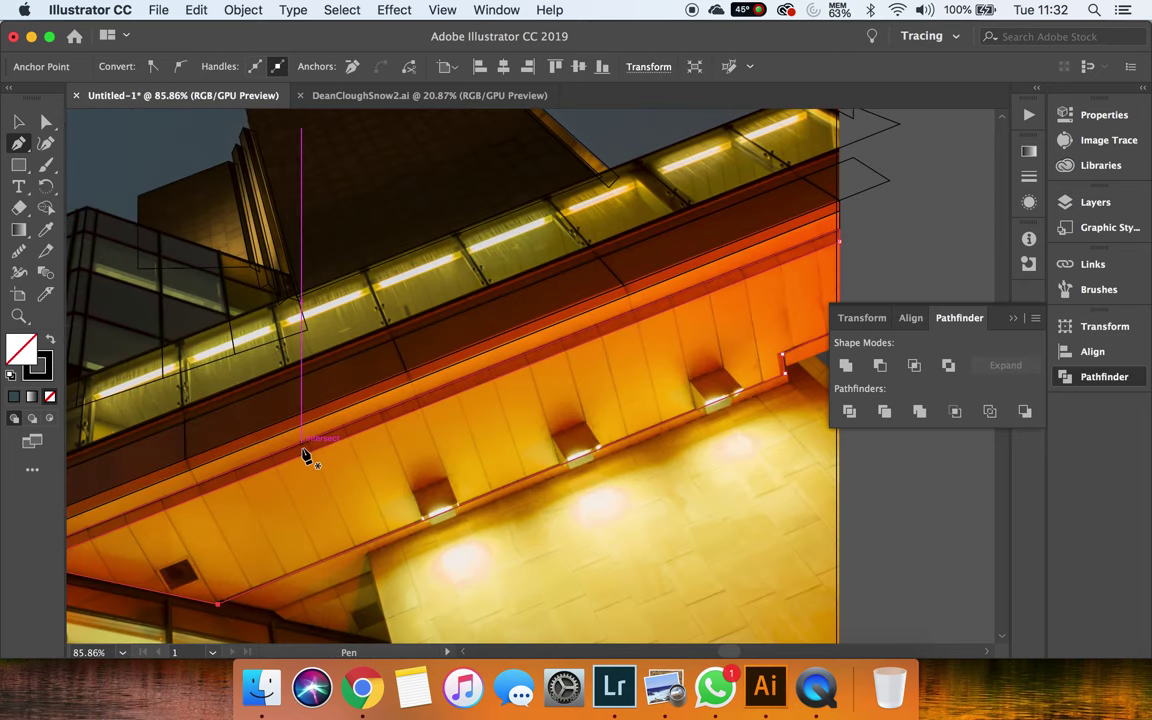
scroll(306, 457, down, 3)
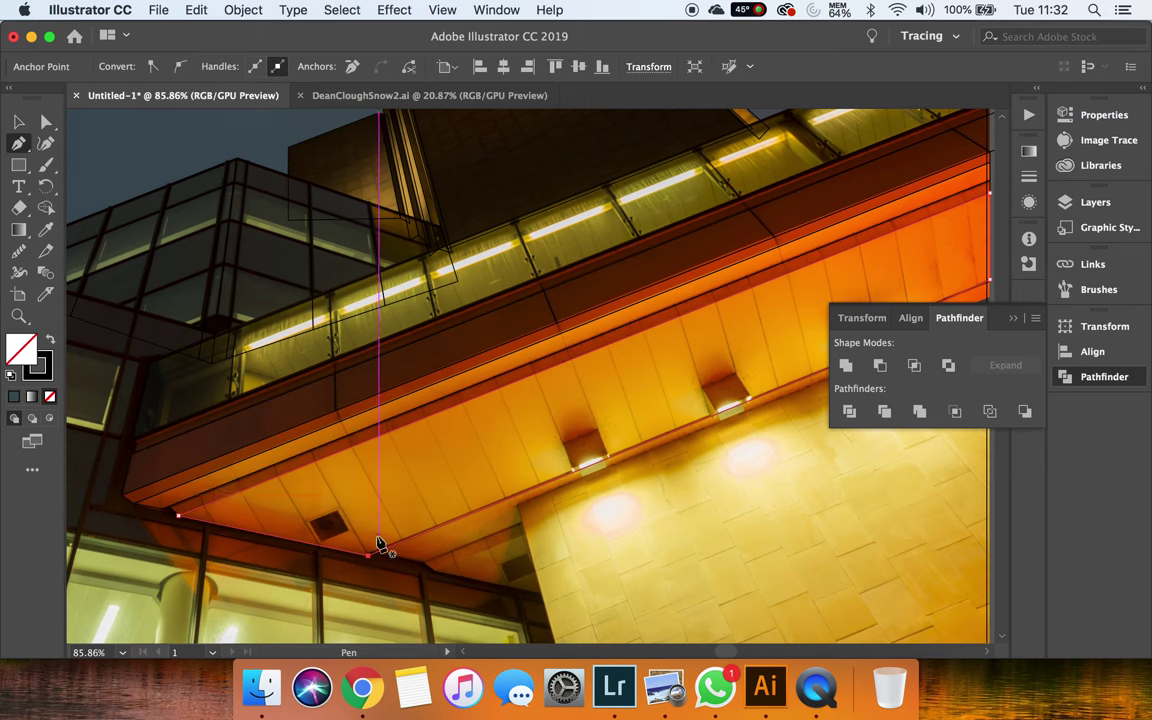
key(v)
key(super+z)
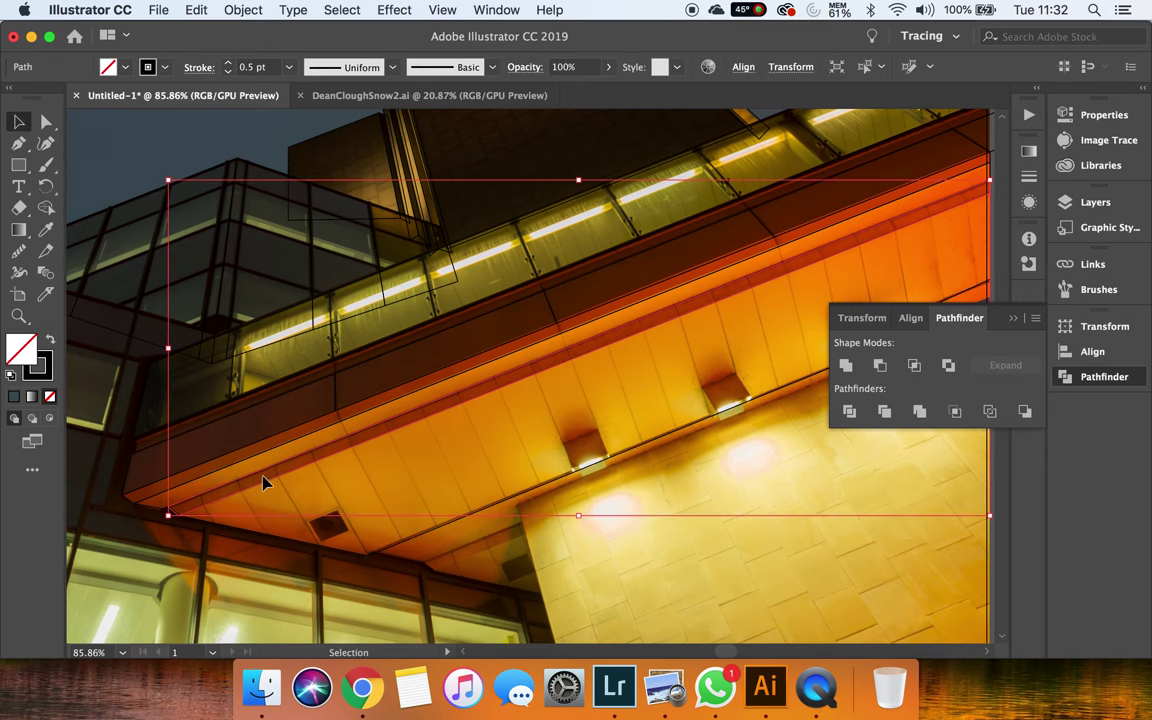
Slice the soffit shape with four Knife cuts across its width
scroll(241, 492, up, 3)
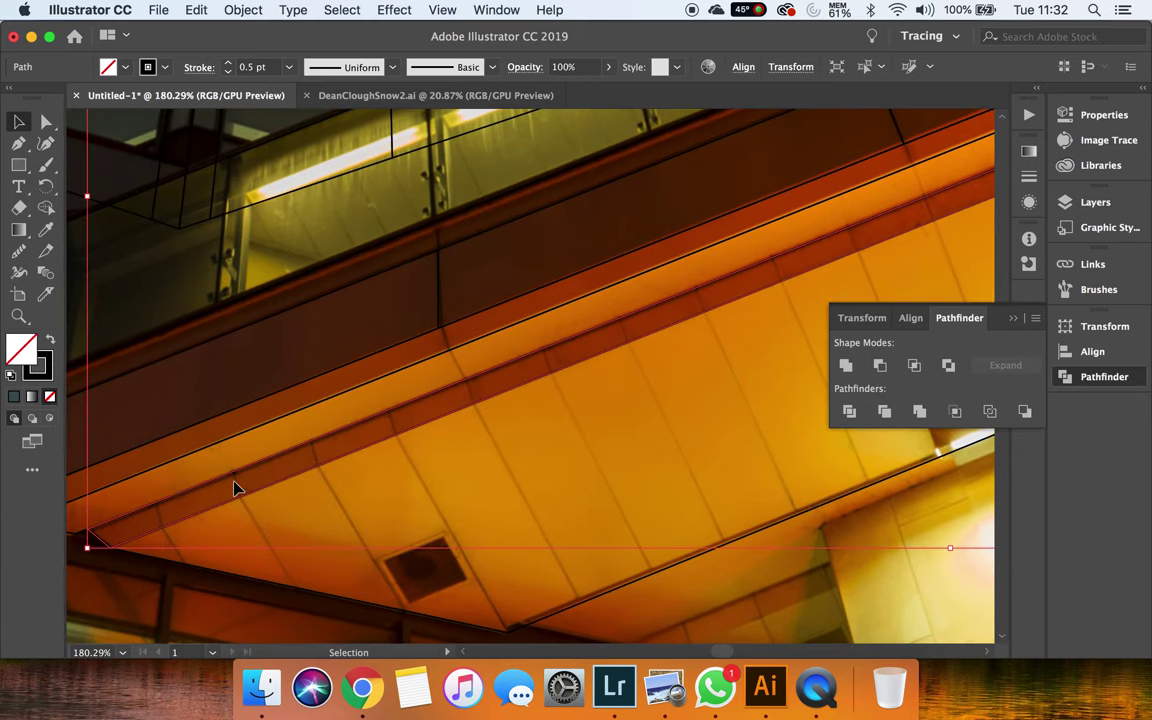
click(47, 295)
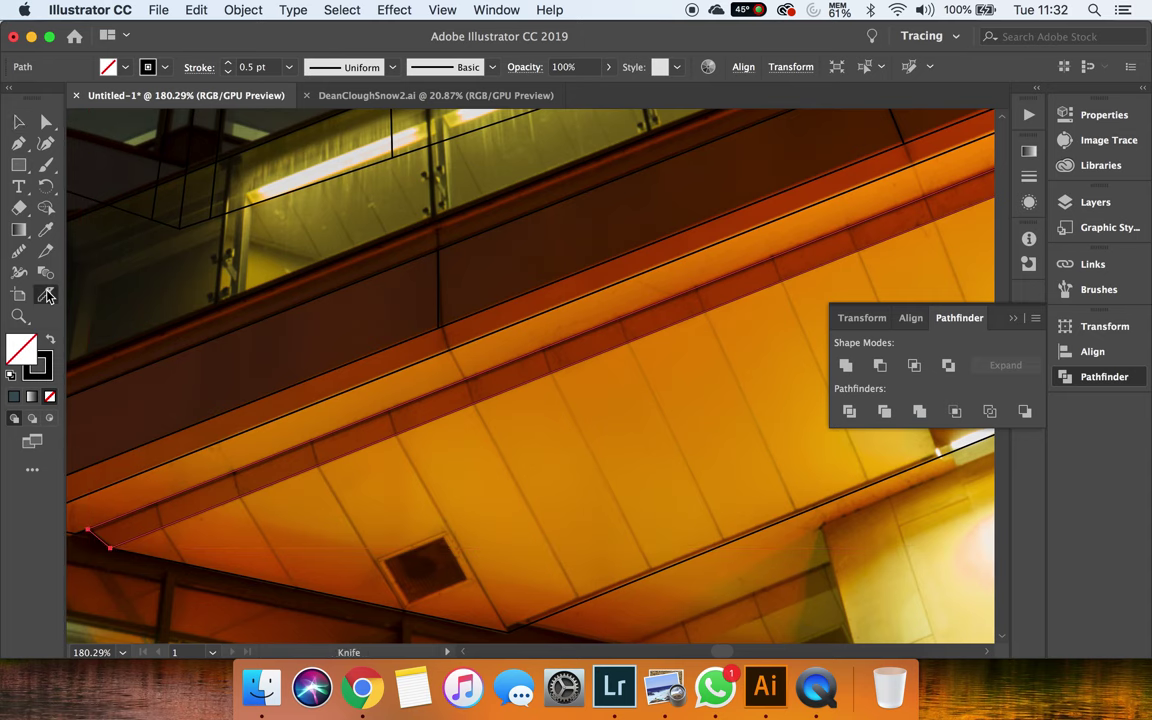
drag(157, 505, 163, 535)
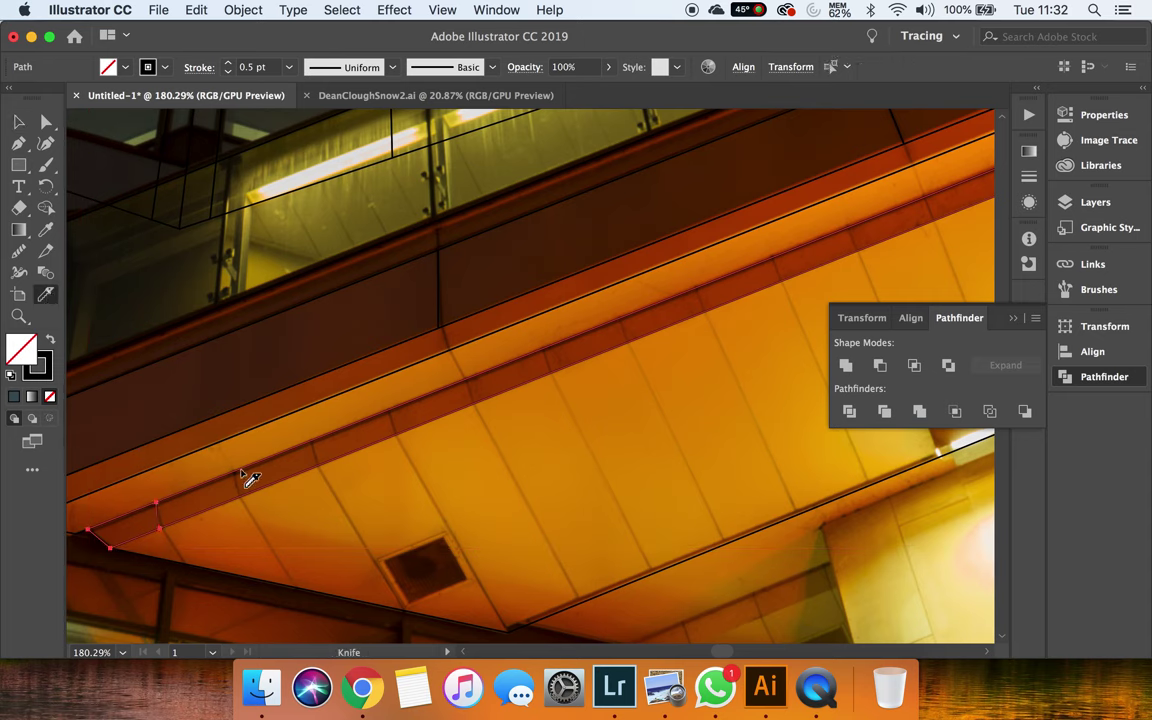
drag(237, 467, 244, 519)
drag(313, 437, 324, 476)
drag(391, 409, 395, 450)
Return to the Pen tool and start a divider at the band's top edge
key(v)
key(p)
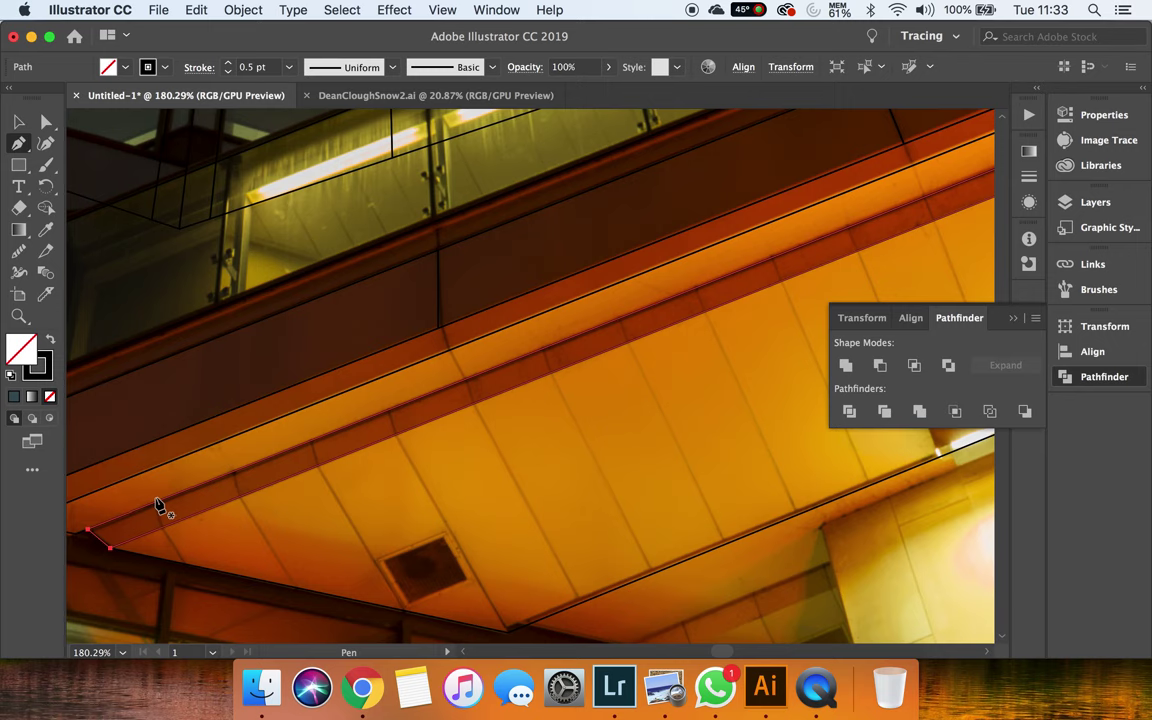
click(155, 498)
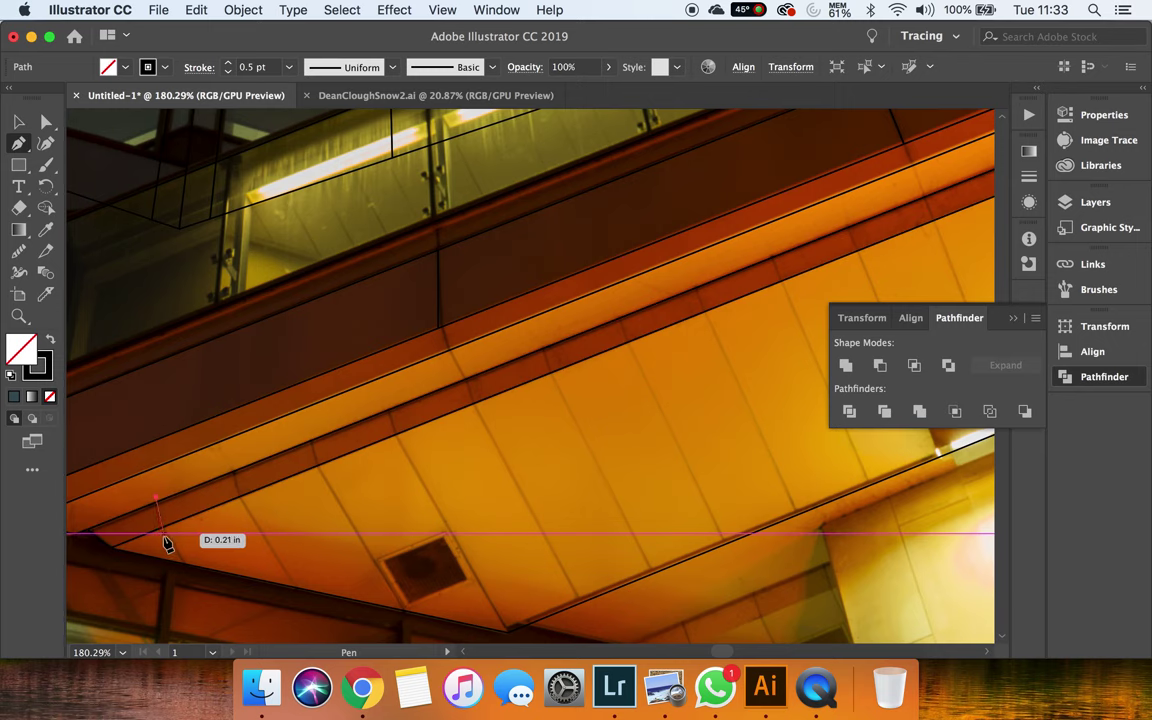
Finish the left divider at the band's bottom edge and draw a second one across the dark band
click(165, 534)
key(v)
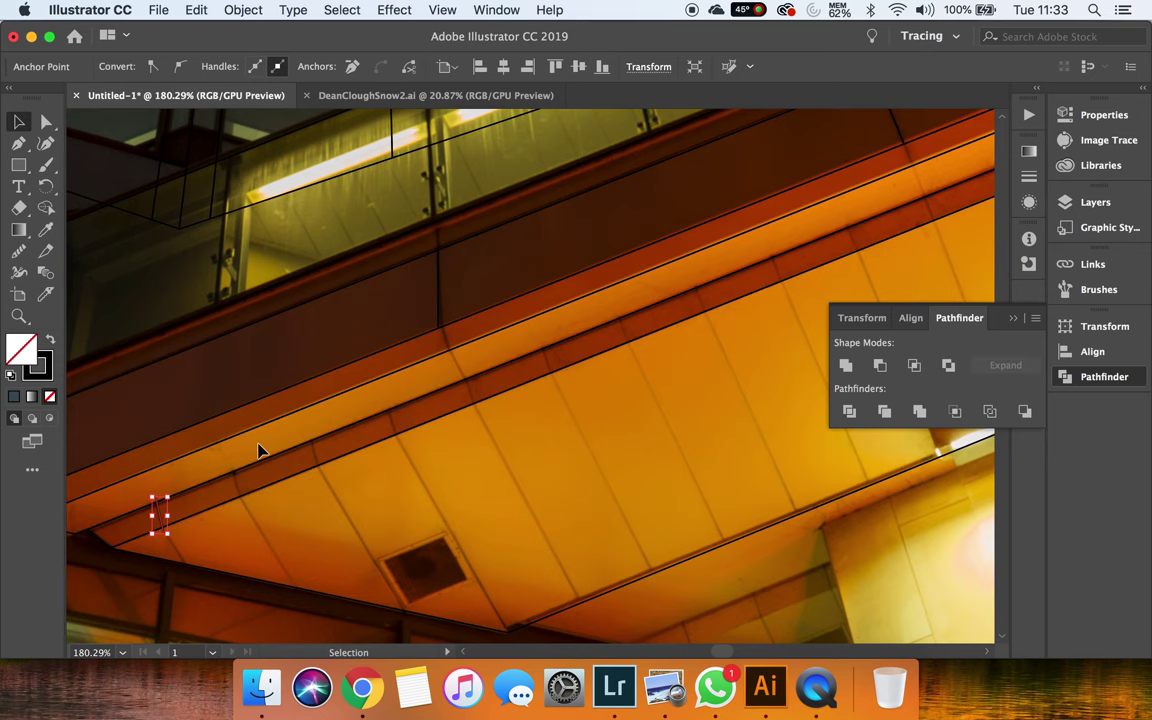
key(p)
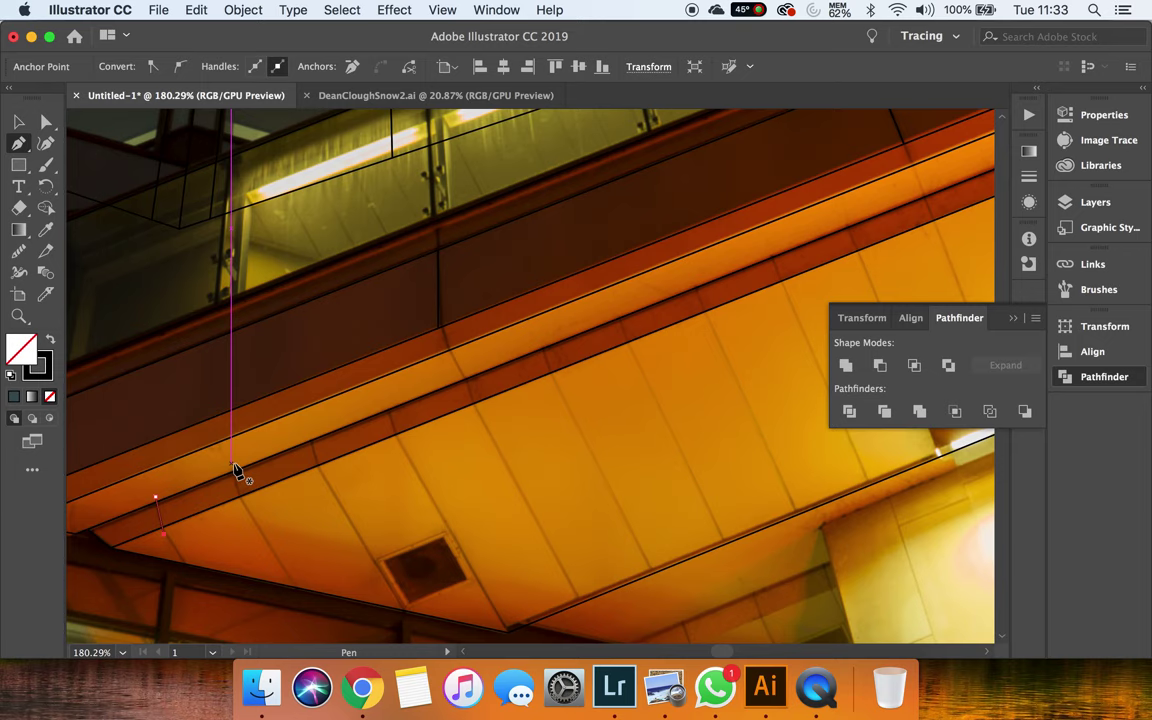
scroll(235, 475, up, 3)
scroll(235, 475, up, 3)
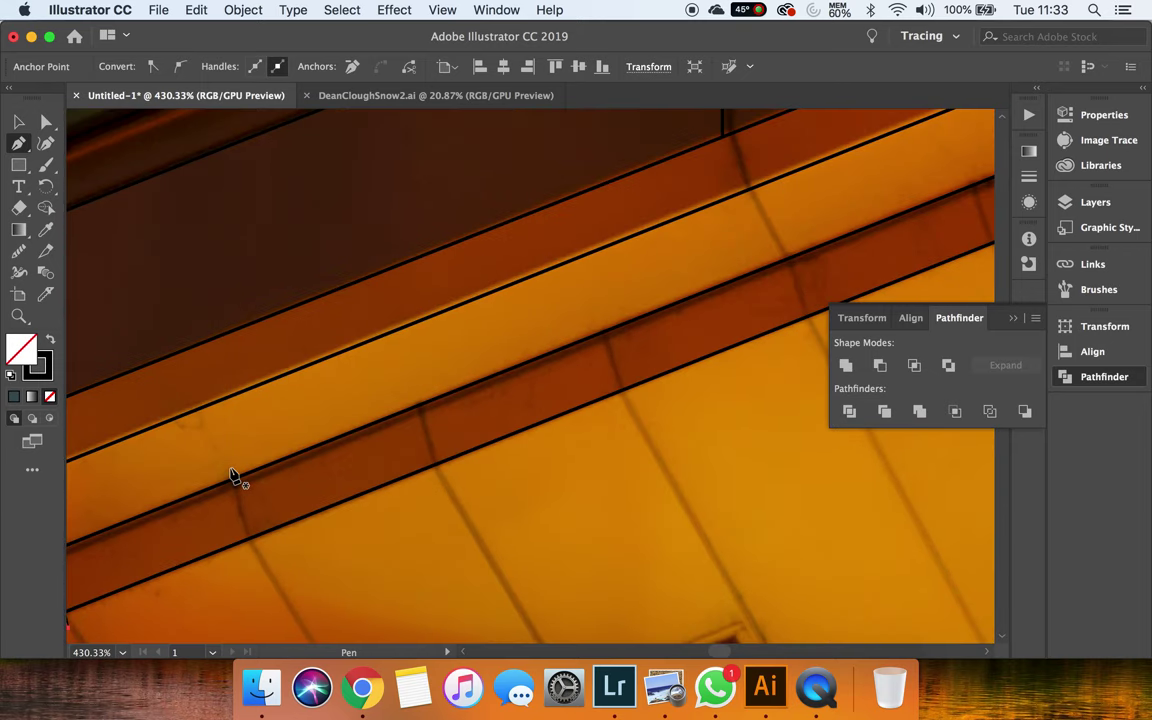
click(233, 466)
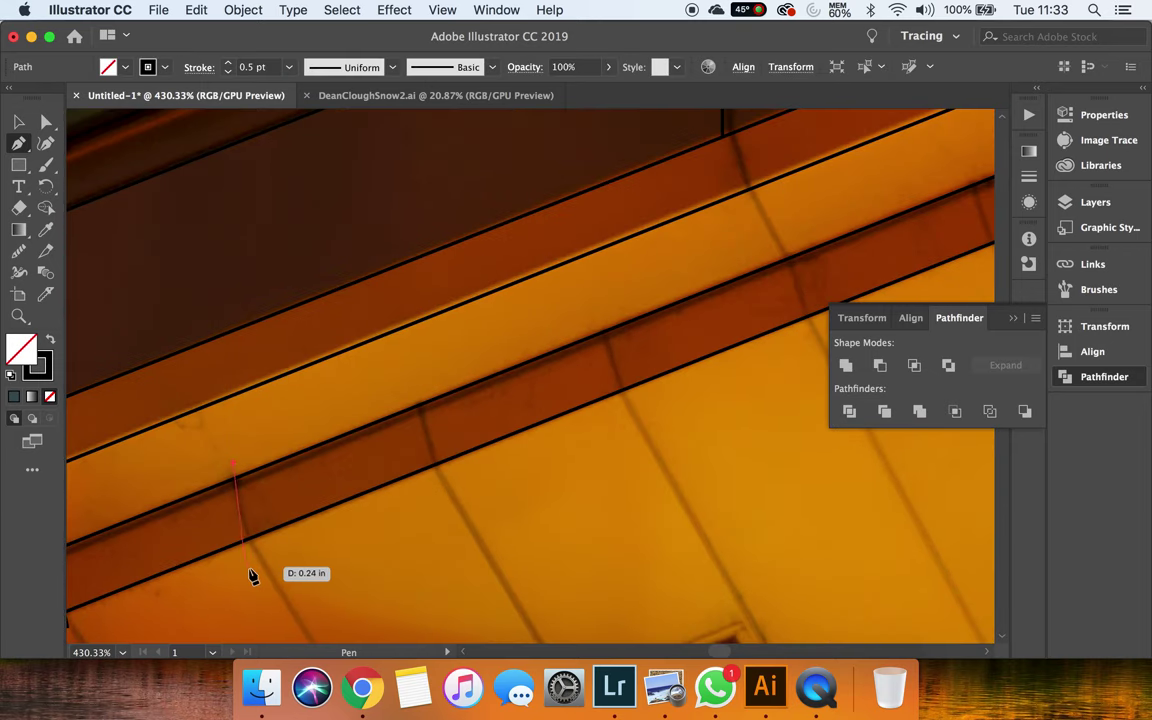
click(252, 557)
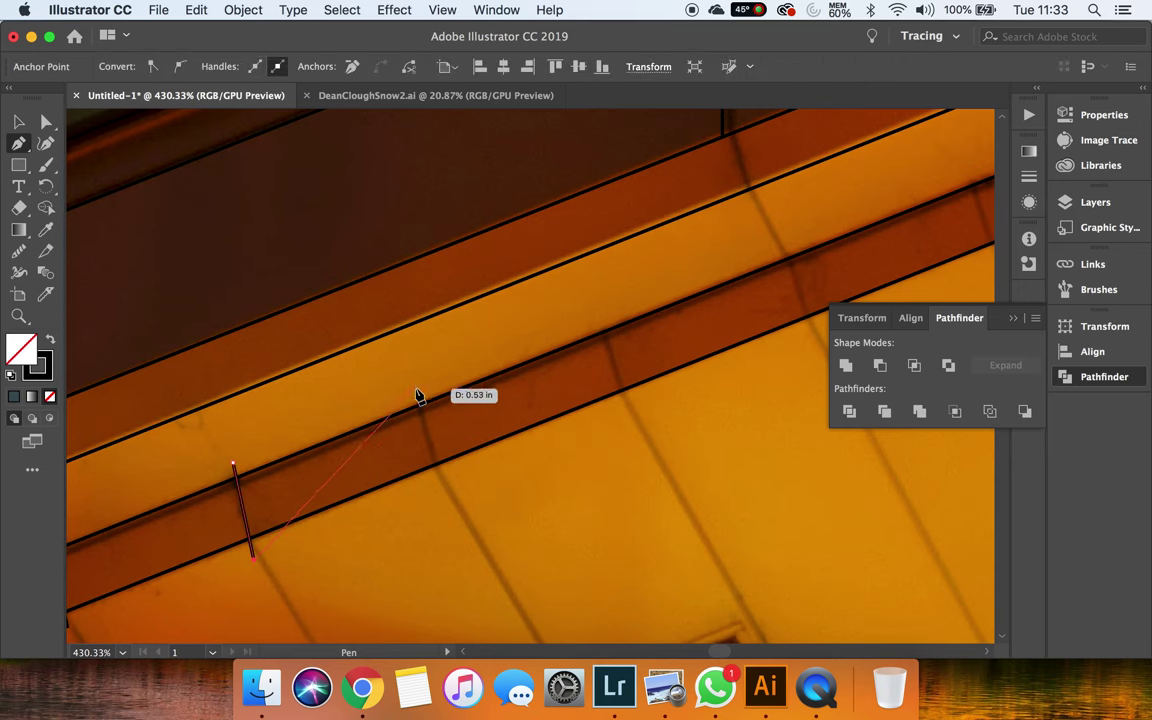
key(v)
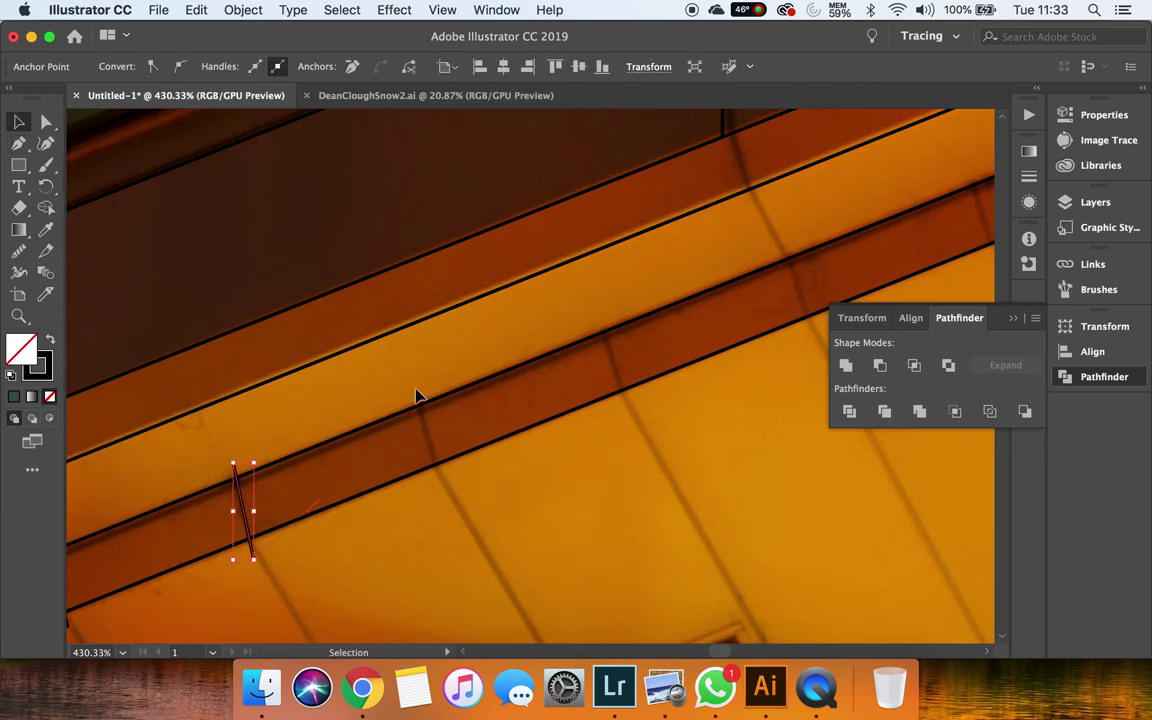
key(p)
Draw two more slanted dividers across the dark band at the next panel joints
click(416, 391)
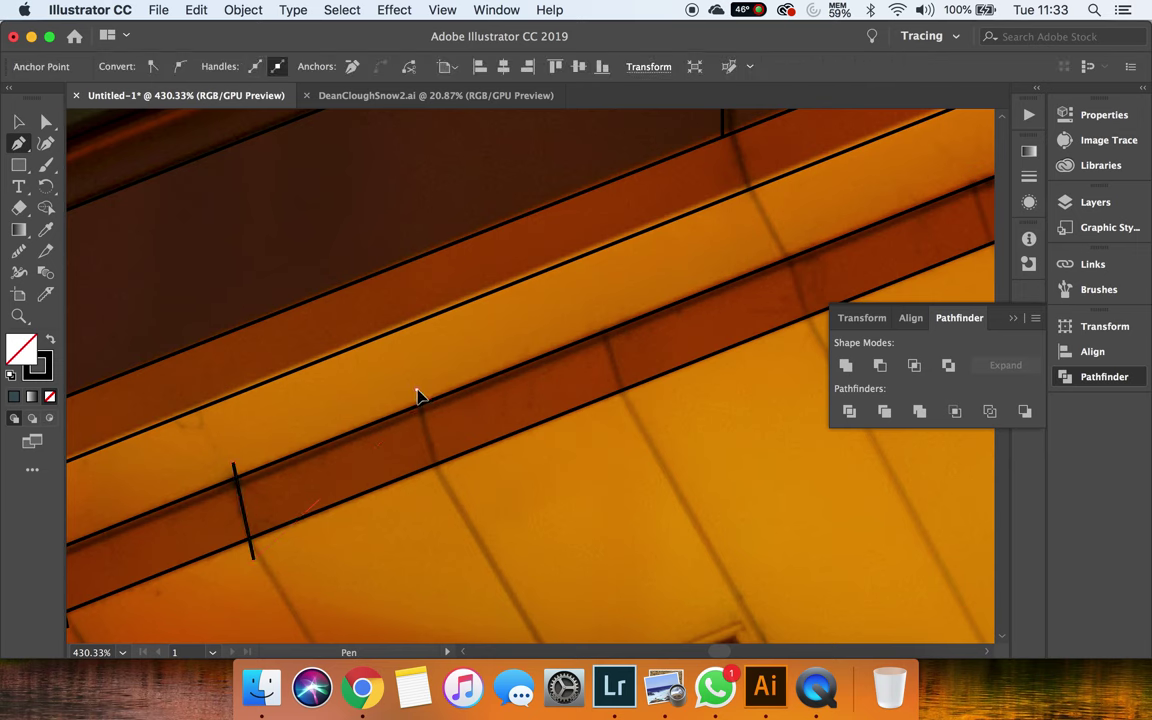
click(441, 486)
key(v)
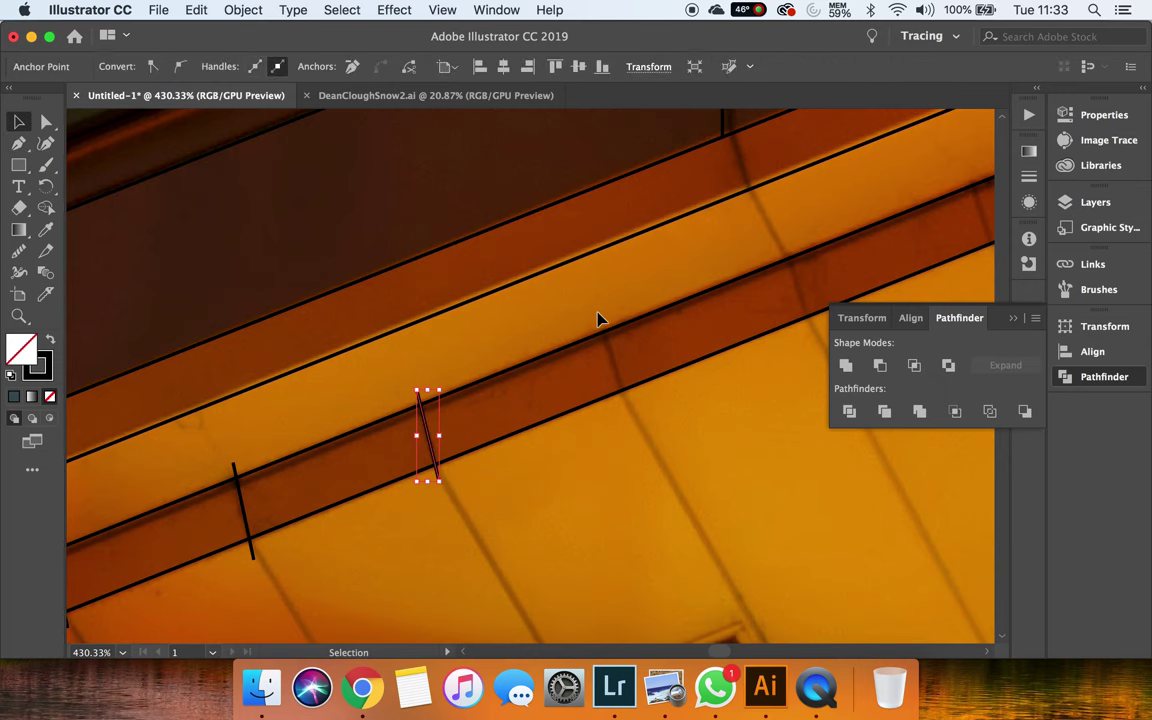
key(p)
click(602, 320)
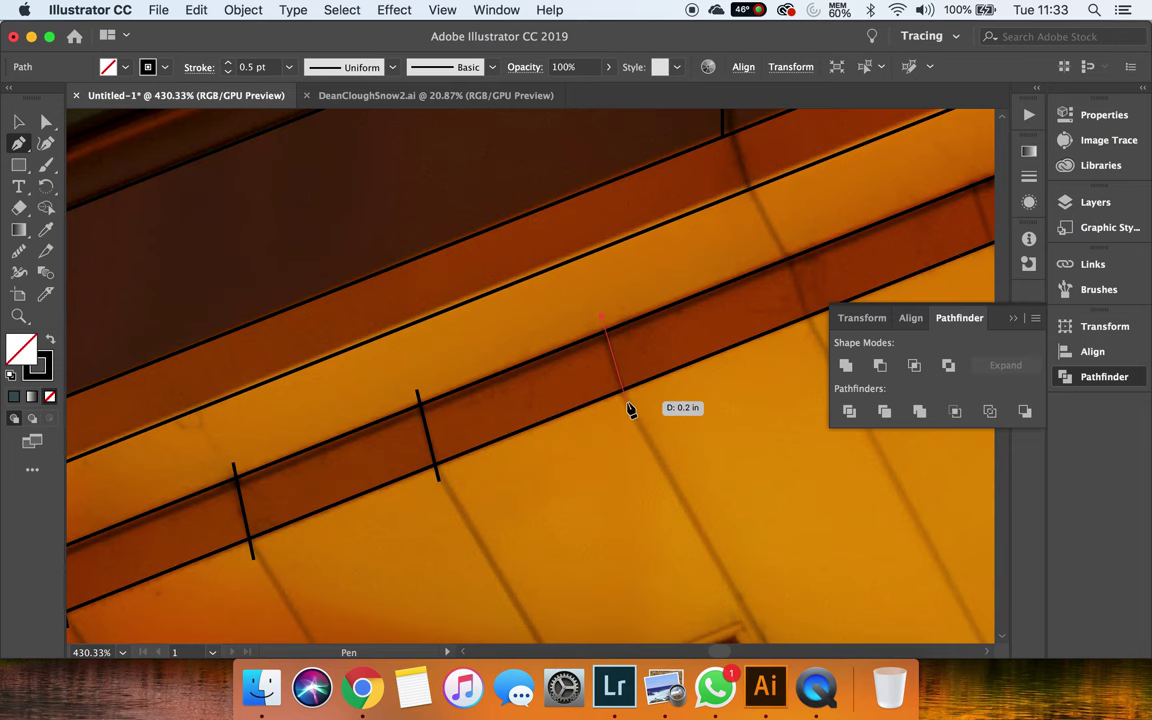
click(627, 401)
key(v)
Add another divider across the lower band, undoing an extra misplaced point
scroll(760, 330, right, 3)
scroll(760, 330, up, 2)
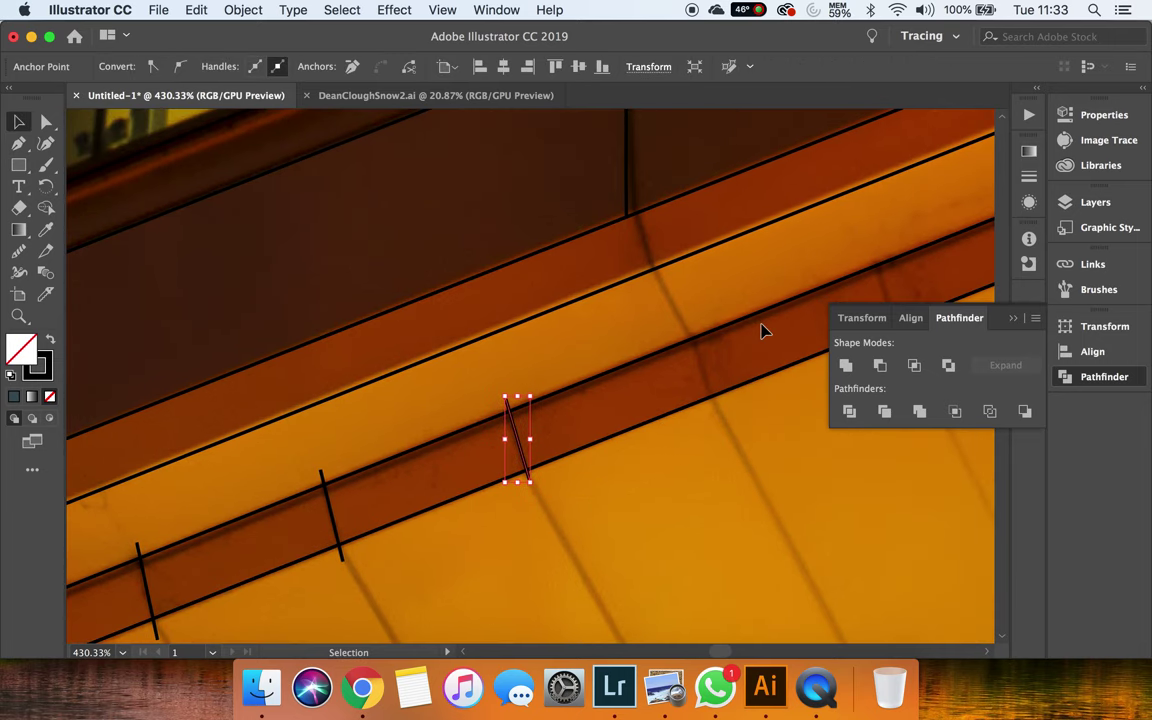
key(p)
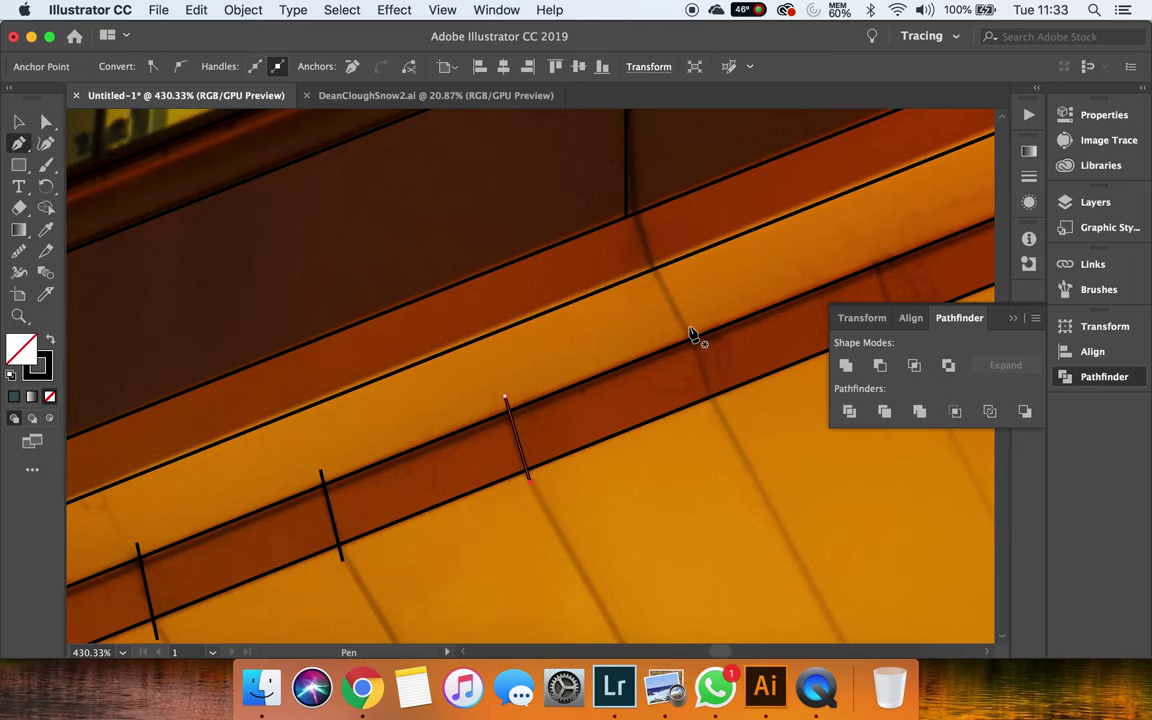
click(690, 333)
click(714, 415)
scroll(717, 418, right, 3)
scroll(717, 418, up, 1)
scroll(717, 420, right, 3)
scroll(717, 420, up, 1)
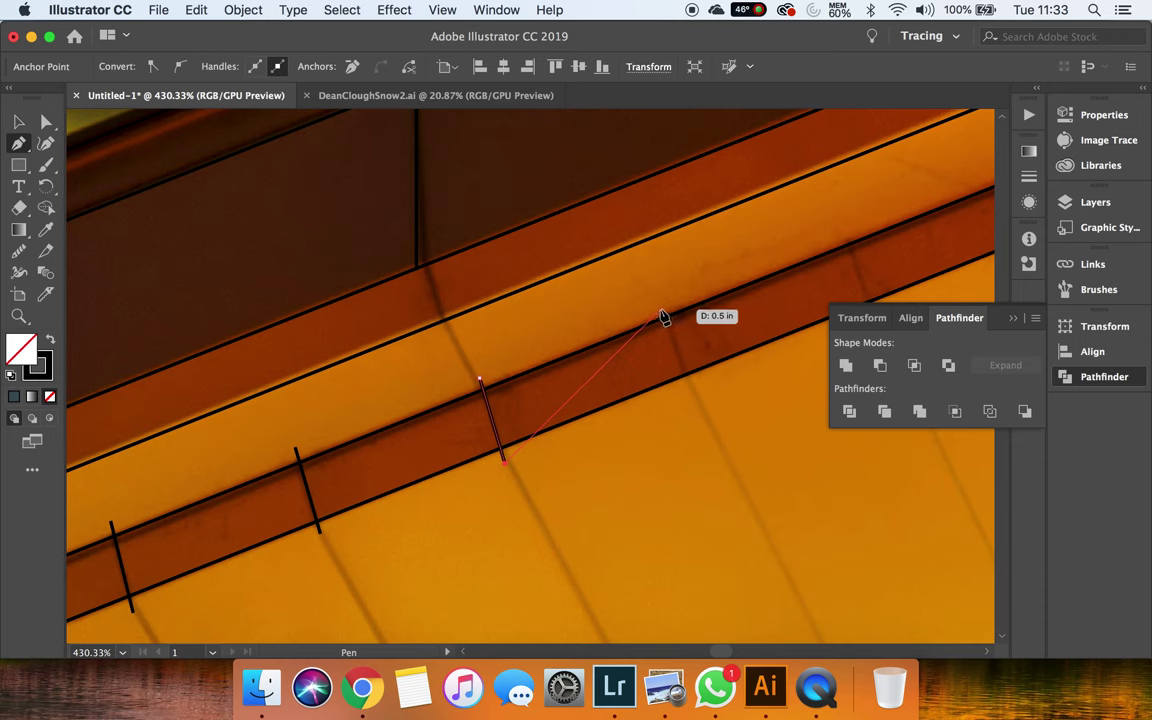
click(665, 310)
key(super+z)
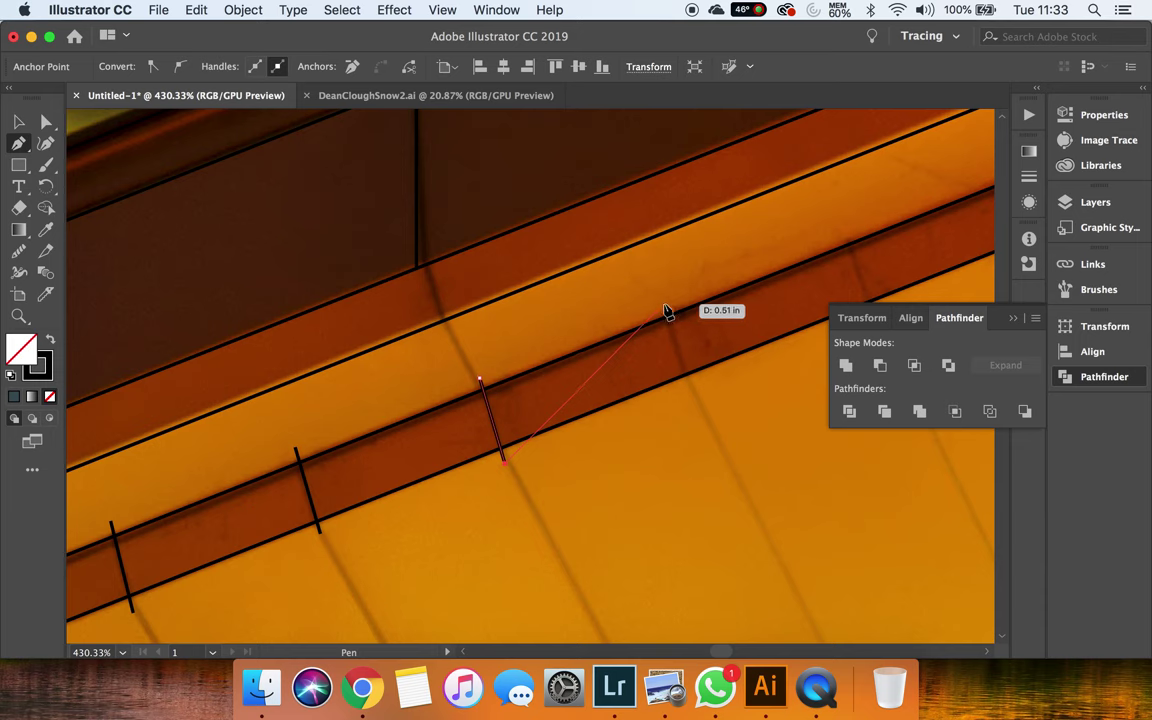
key(v)
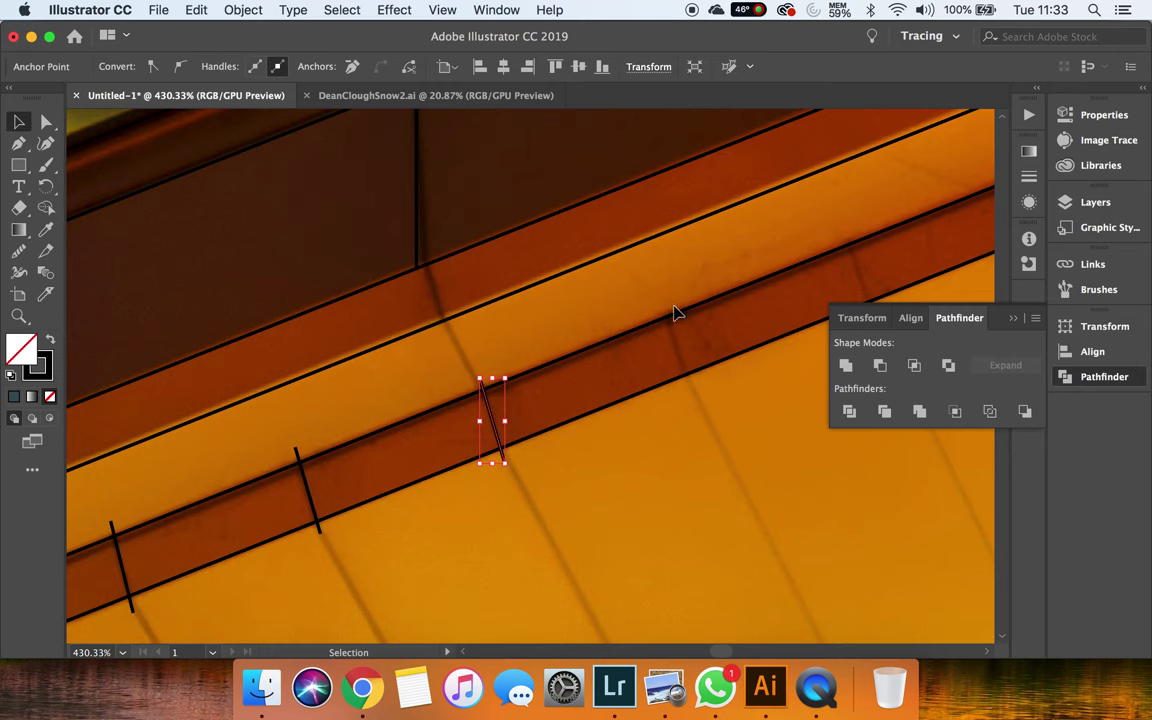
key(p)
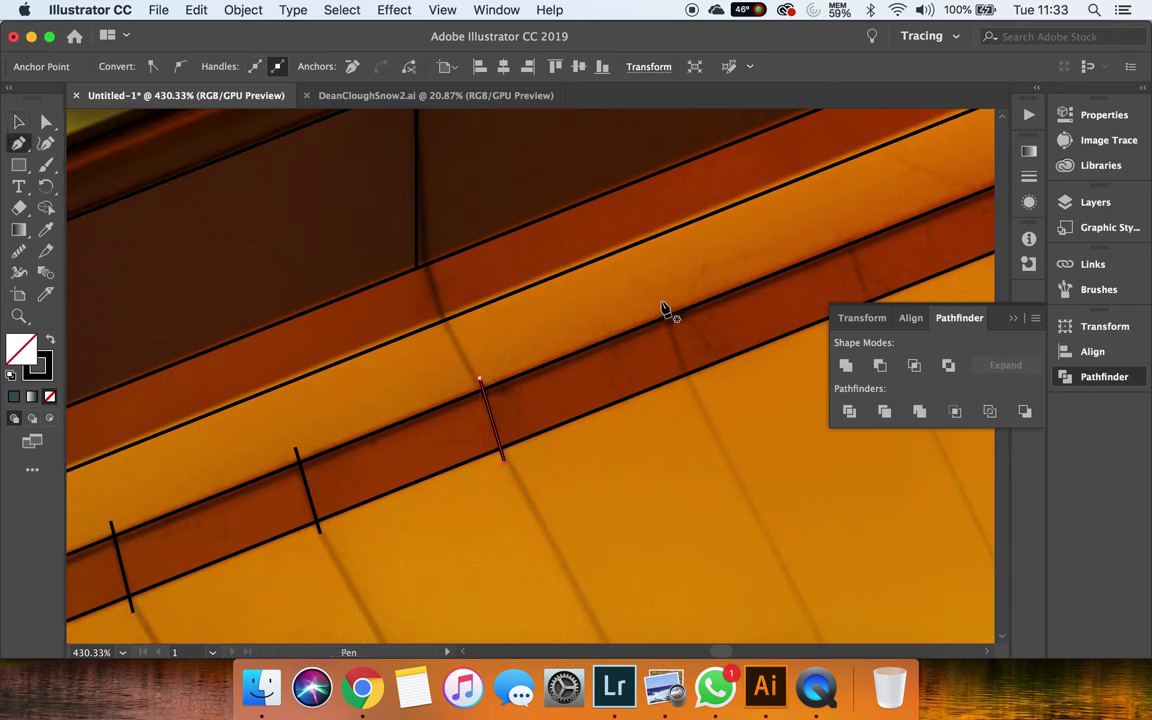
Draw two further dividers at the next joints toward the right
click(664, 304)
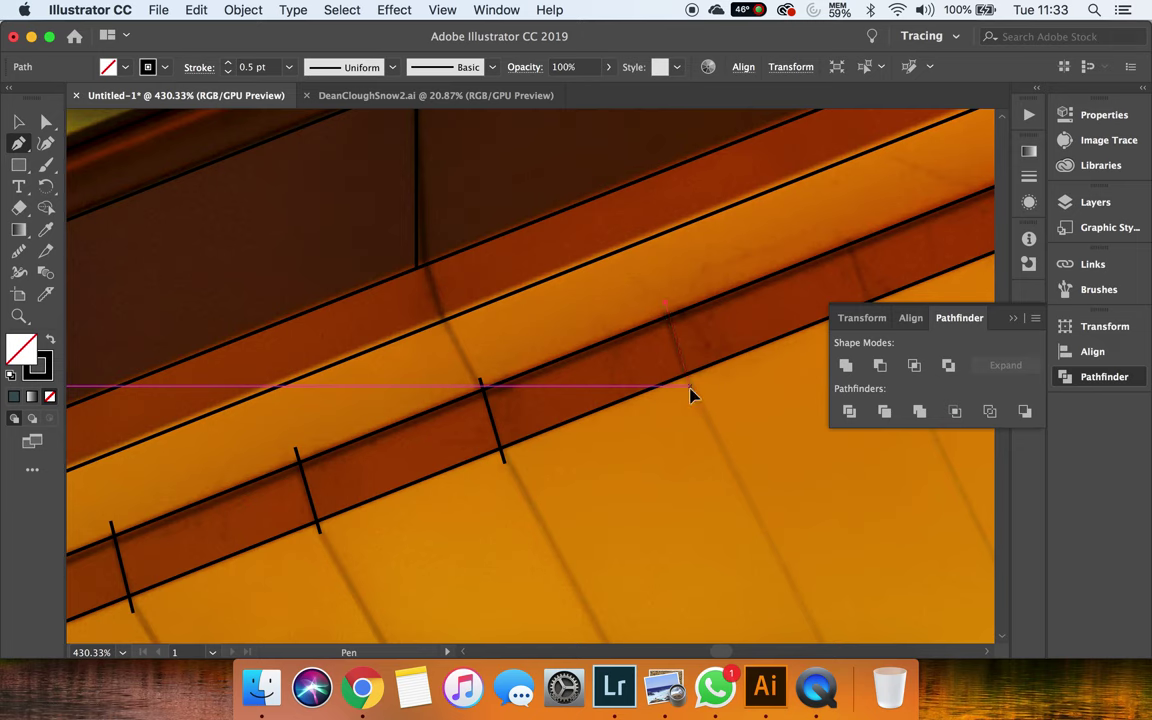
click(690, 390)
key(v)
scroll(722, 378, right, 5)
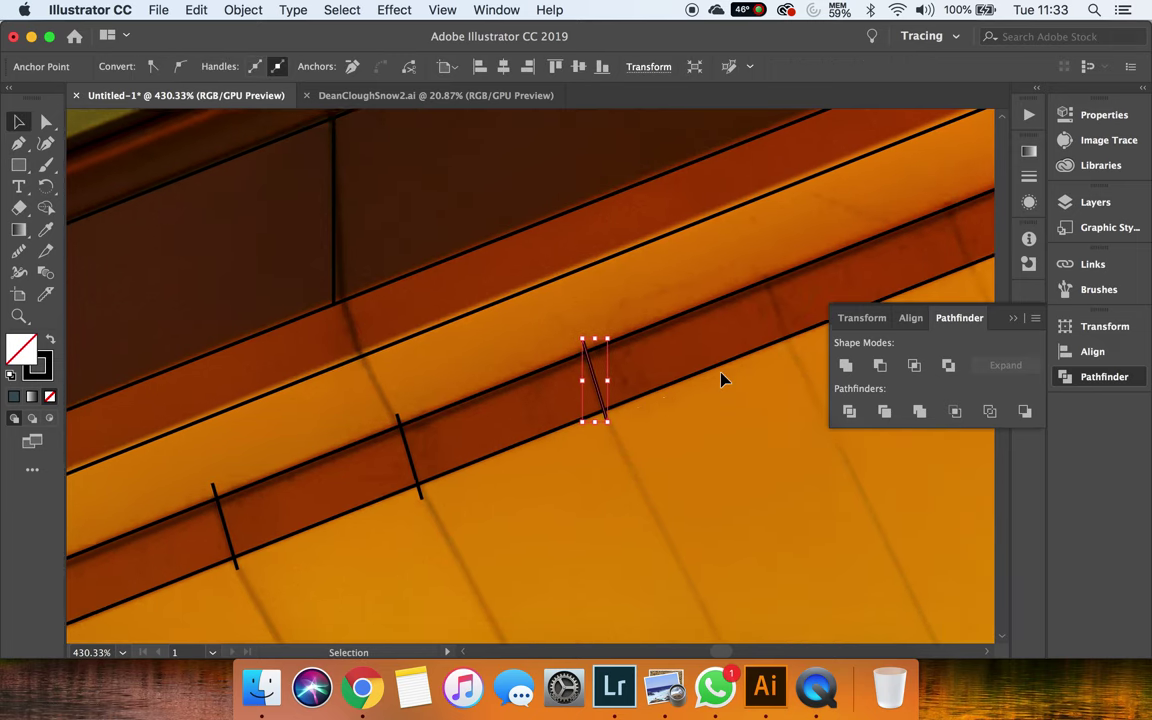
scroll(722, 378, right, 4)
key(p)
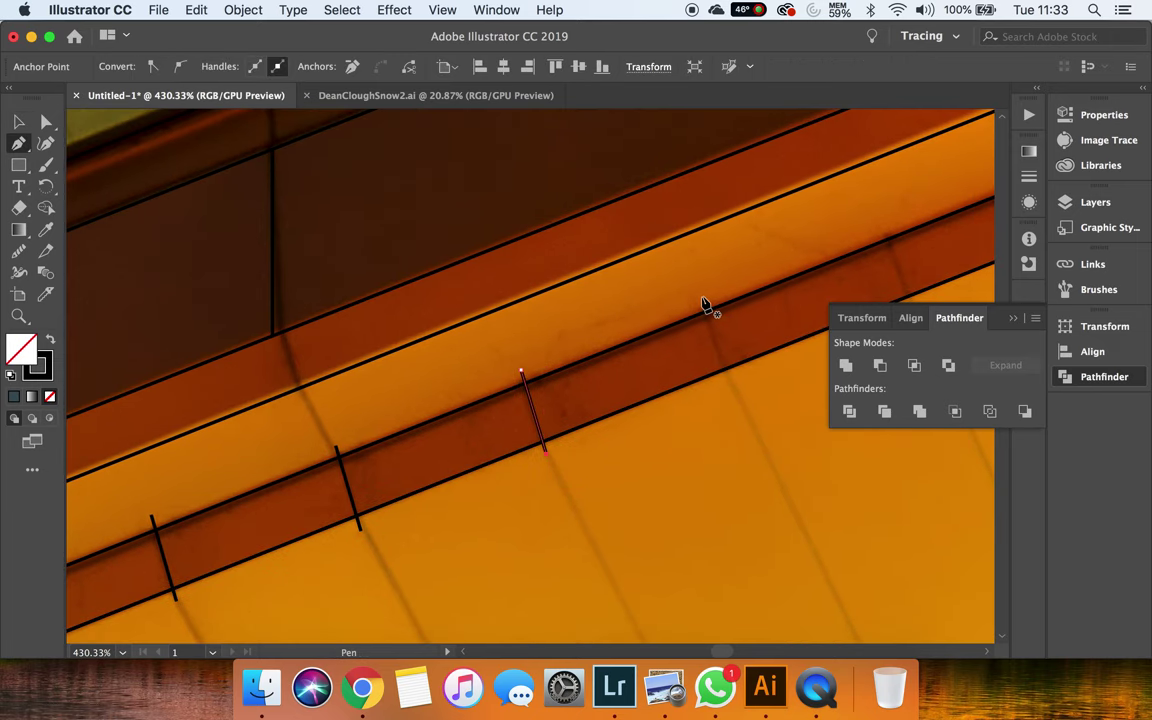
click(703, 300)
click(730, 383)
Draw the first two slanted seam dividers across the dark orange band, moving rightward
key(v)
scroll(728, 380, right, 5)
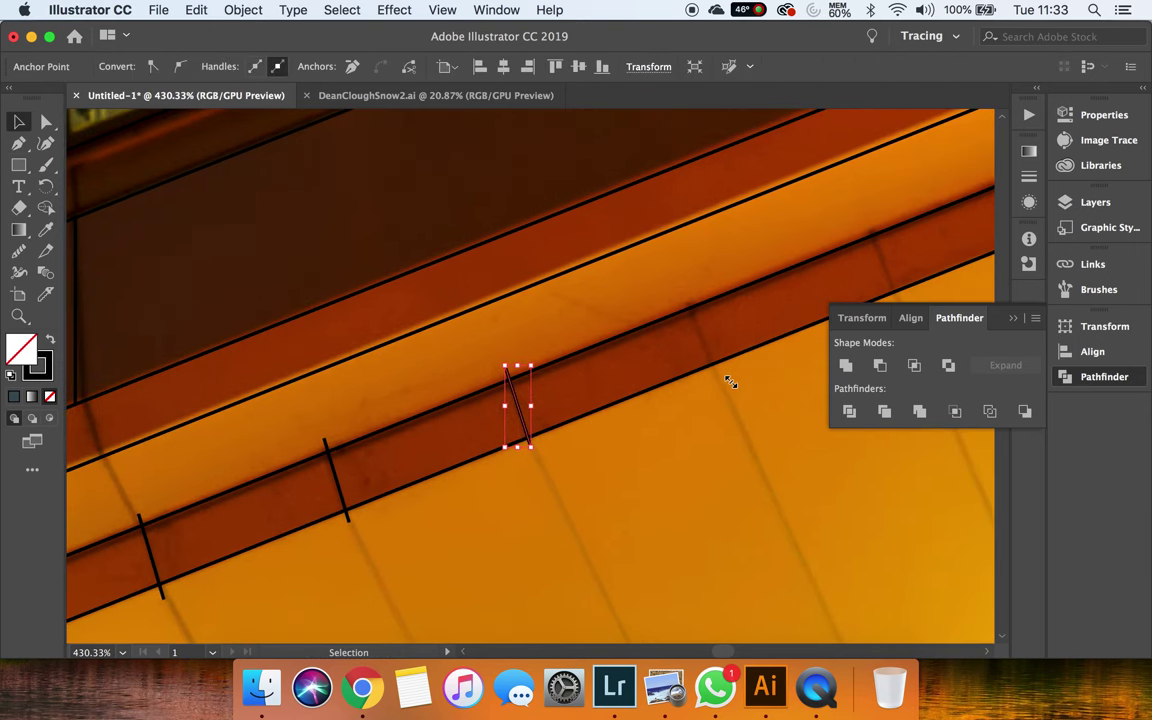
key(p)
click(687, 298)
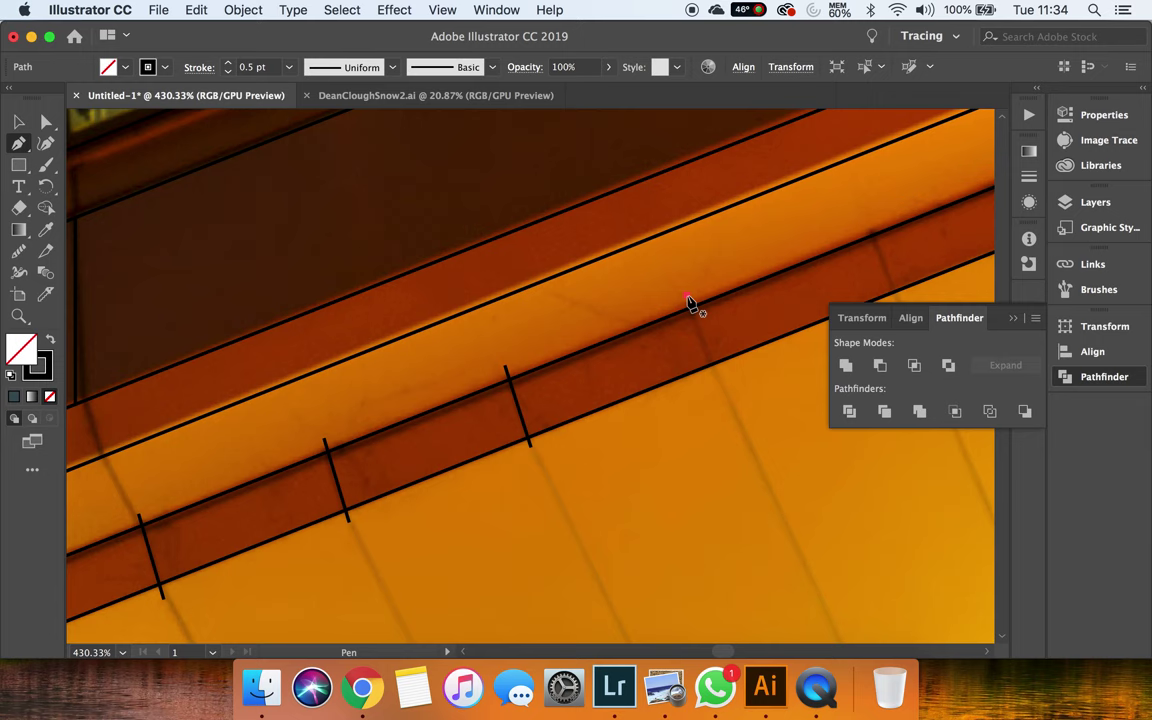
click(718, 385)
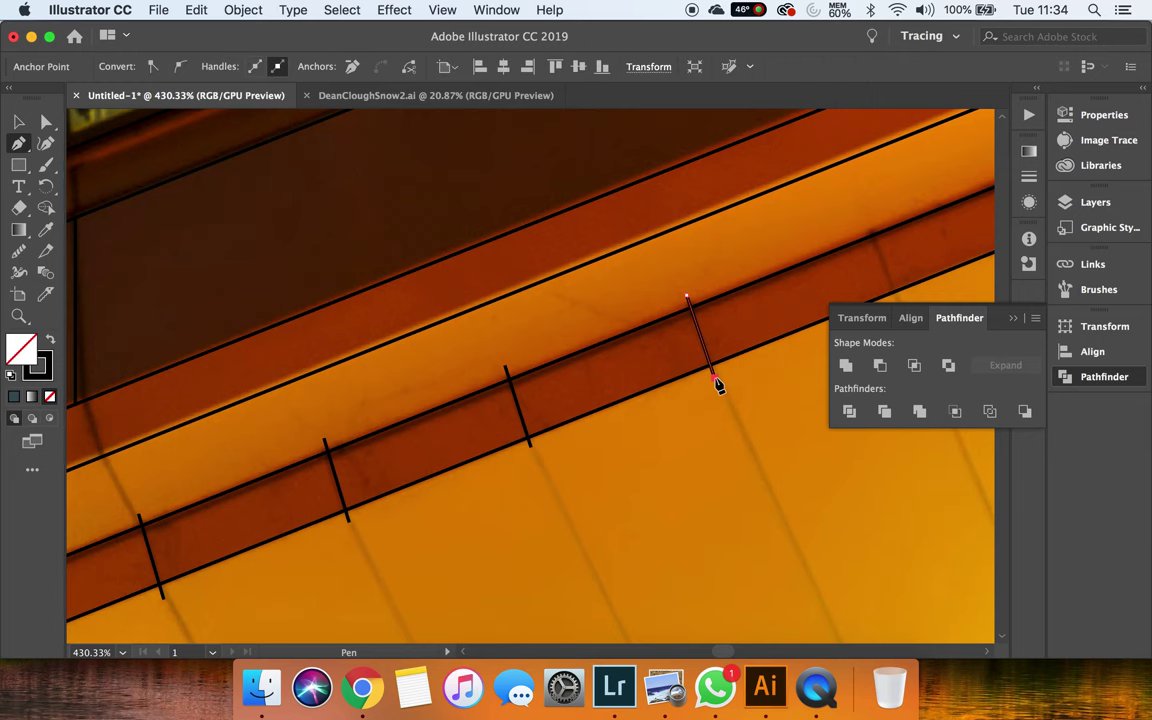
key(v)
scroll(716, 379, right, 10)
scroll(716, 379, up, 5)
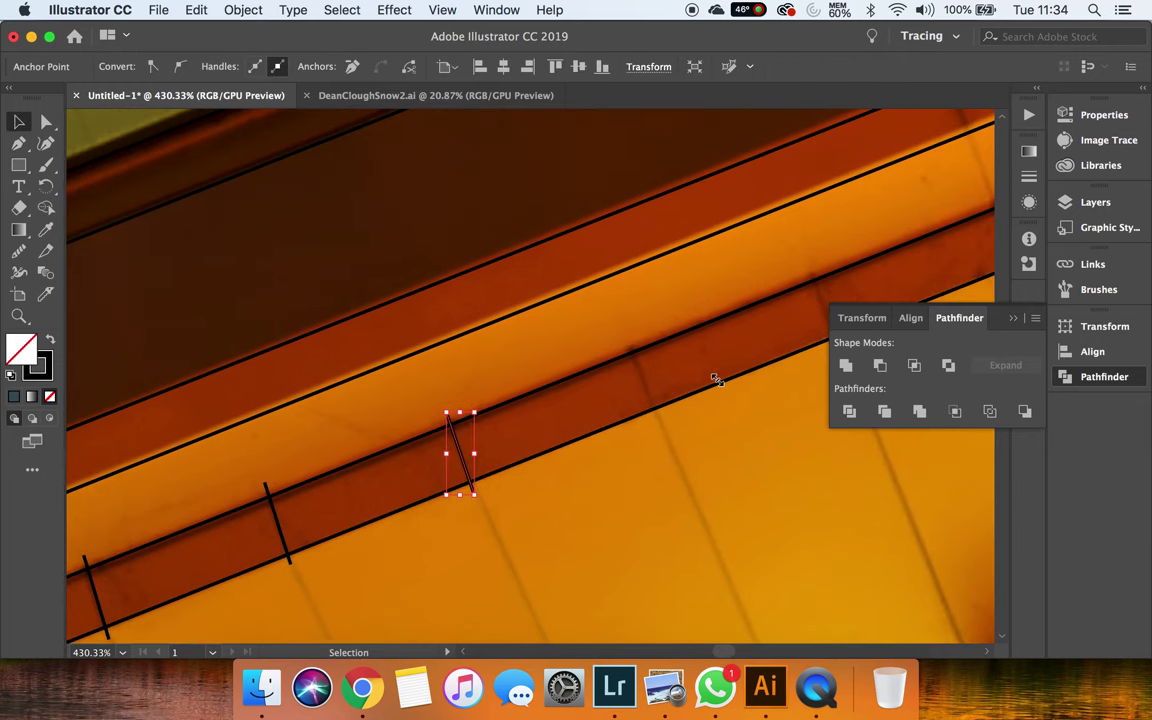
key(p)
click(632, 345)
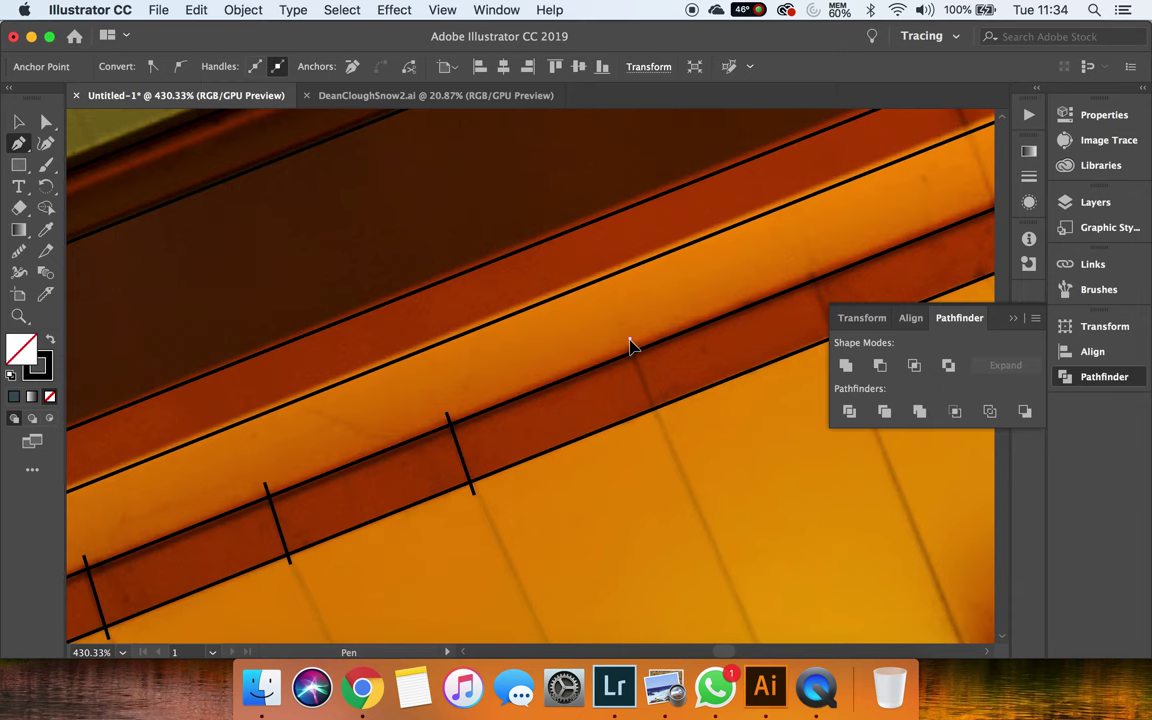
click(661, 426)
key(v)
scroll(659, 421, right, 7)
scroll(659, 421, up, 3)
scroll(659, 421, right, 3)
scroll(659, 421, up, 1)
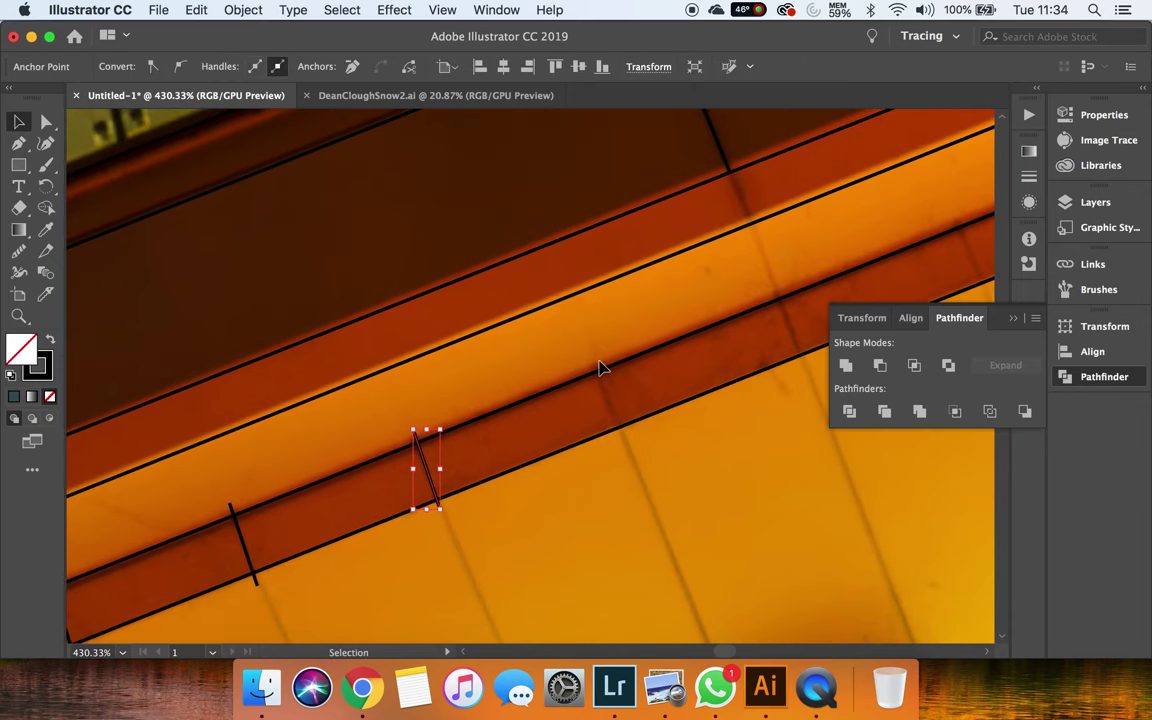
Add the next three slanted dividers at the following panel seams along the band
key(p)
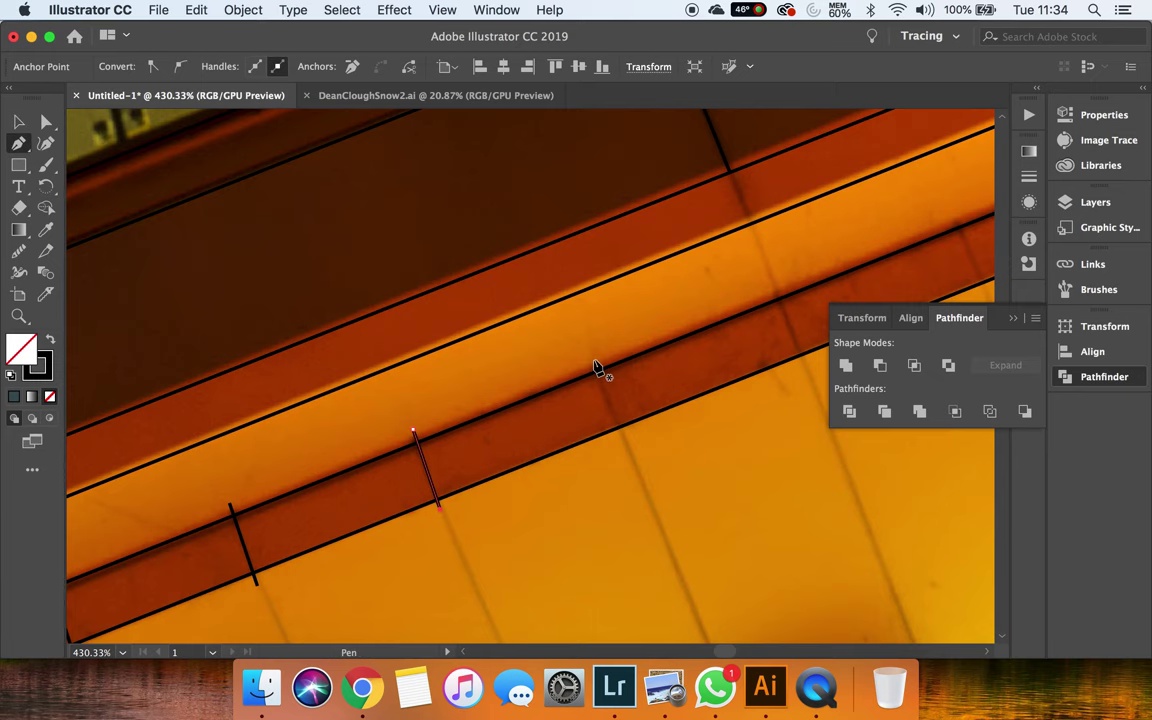
click(594, 360)
click(622, 442)
key(v)
scroll(625, 442, right, 8)
scroll(625, 442, up, 2)
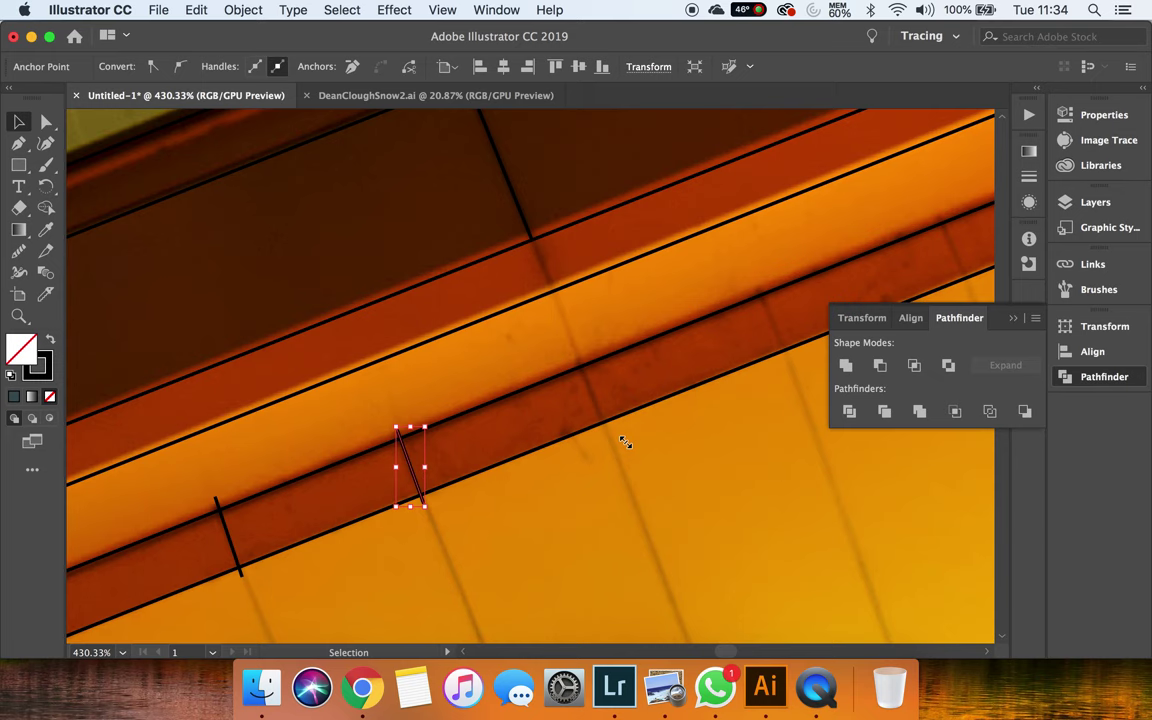
key(p)
click(578, 358)
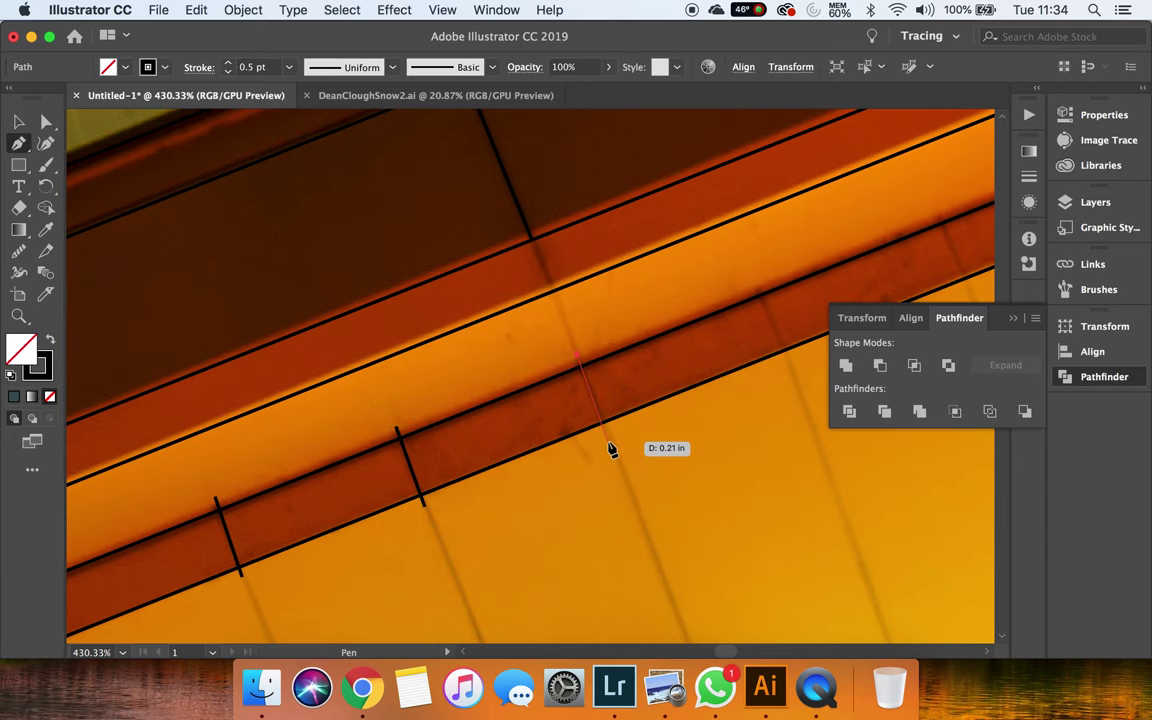
click(612, 442)
scroll(610, 442, right, 8)
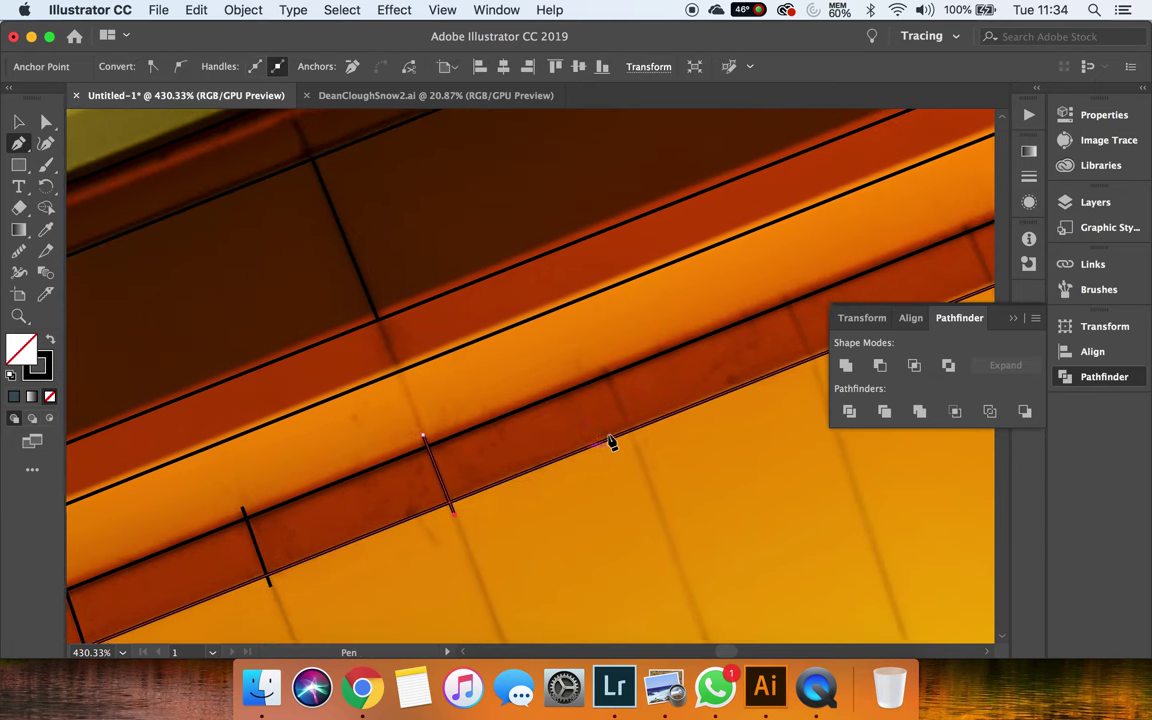
scroll(610, 442, up, 2)
key(v)
key(p)
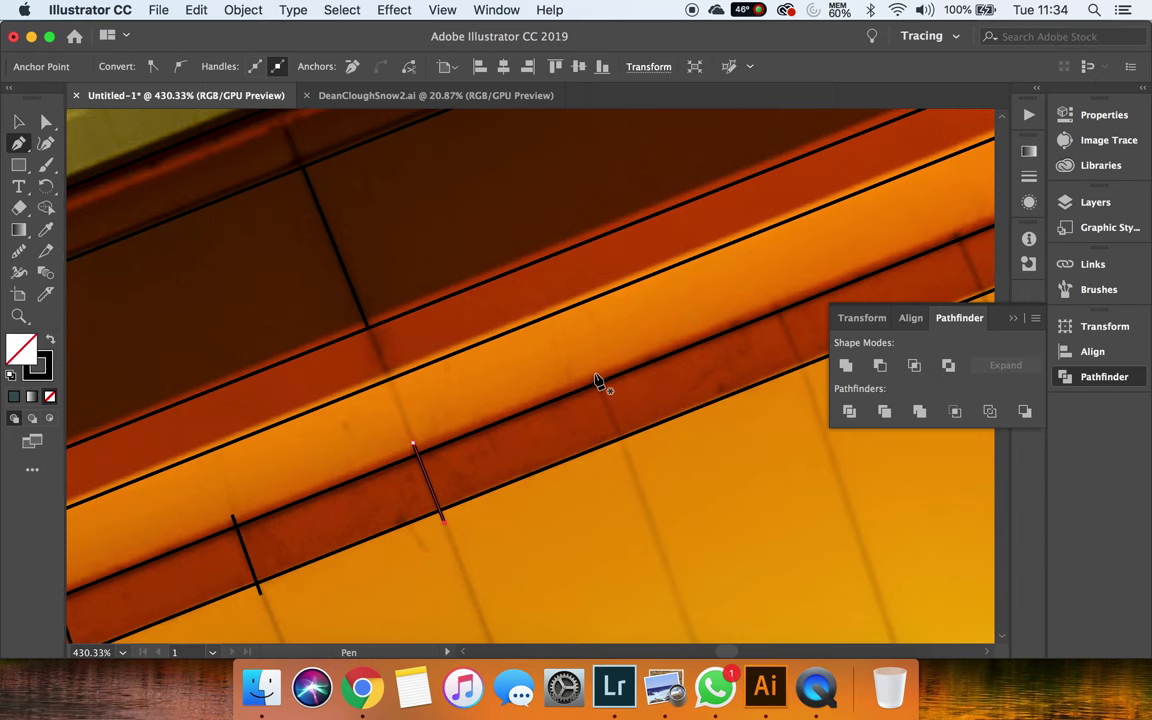
click(594, 375)
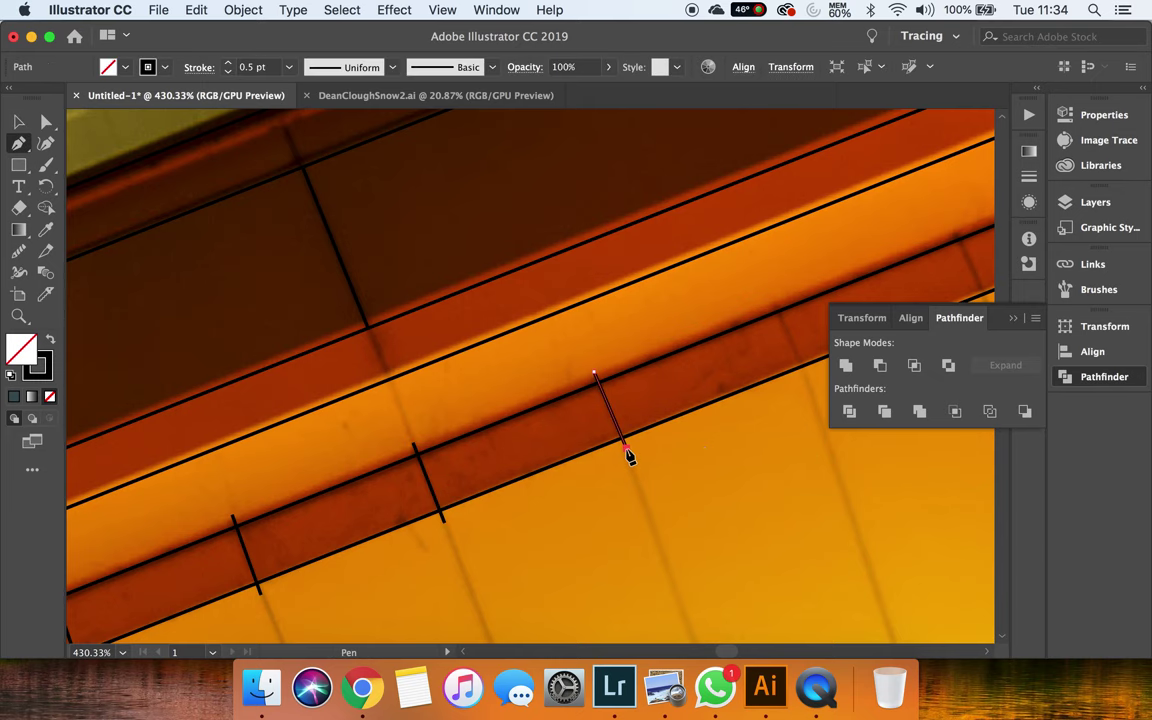
click(629, 455)
scroll(629, 455, right, 5)
key(v)
scroll(545, 450, right, 3)
scroll(545, 450, up, 2)
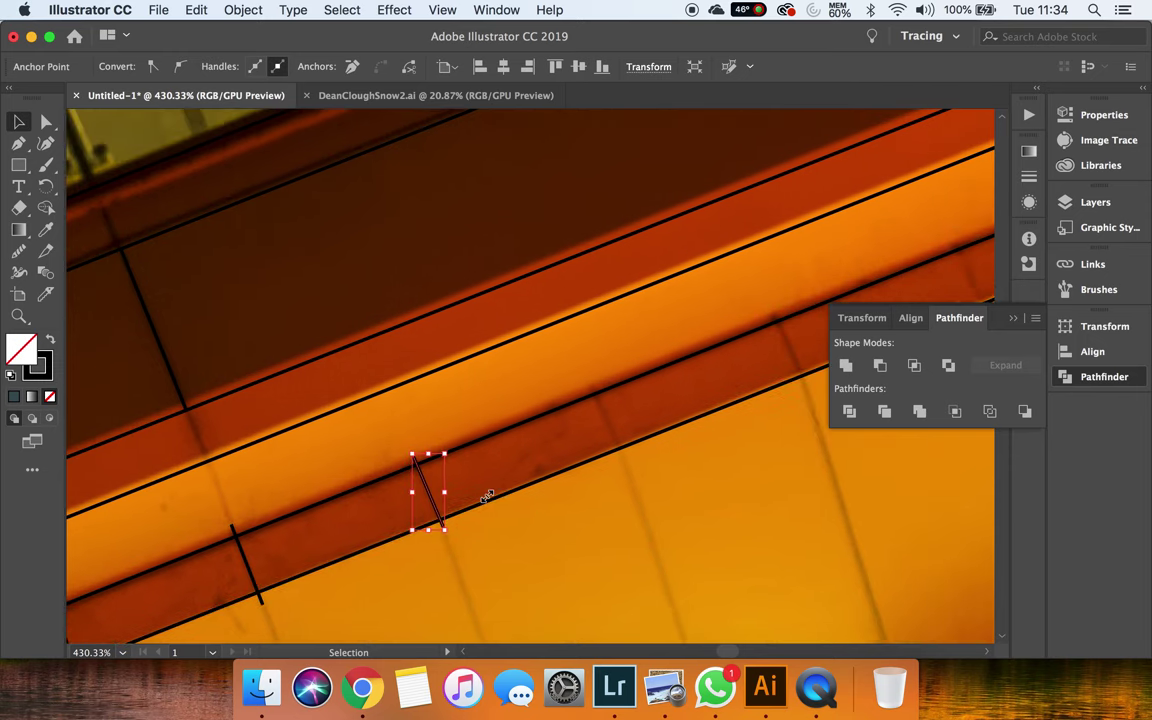
Continue with four more slanted dividers across the band, top edge to bottom edge
key(p)
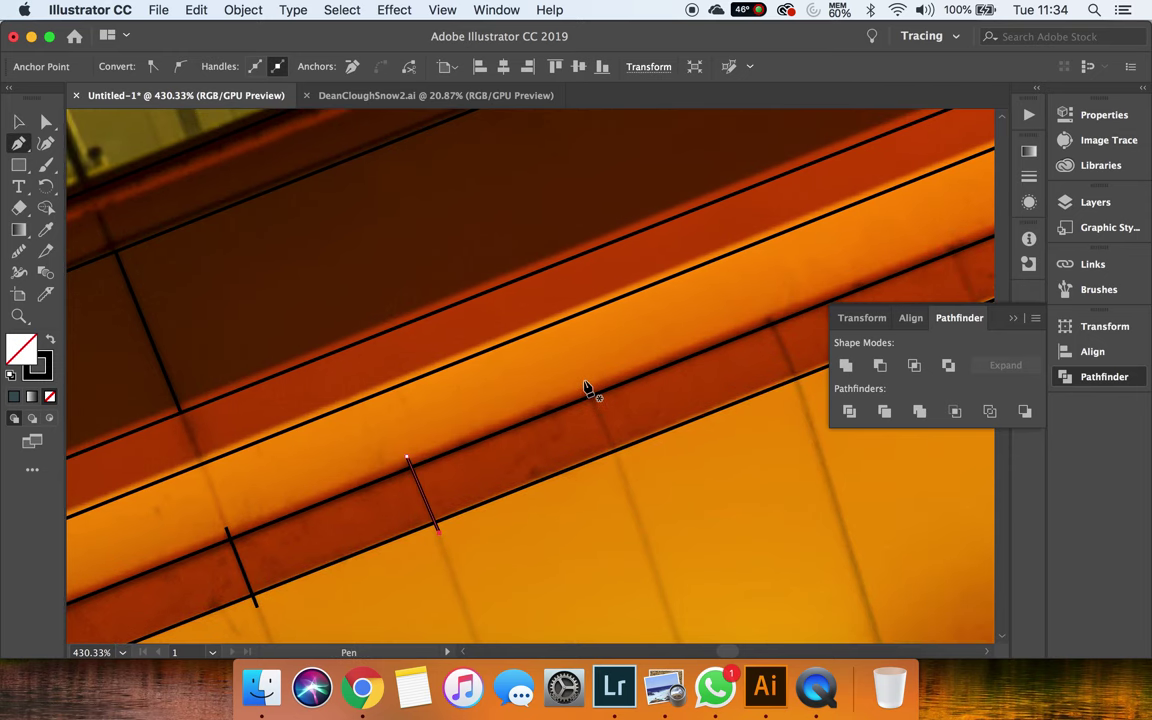
click(585, 381)
click(620, 462)
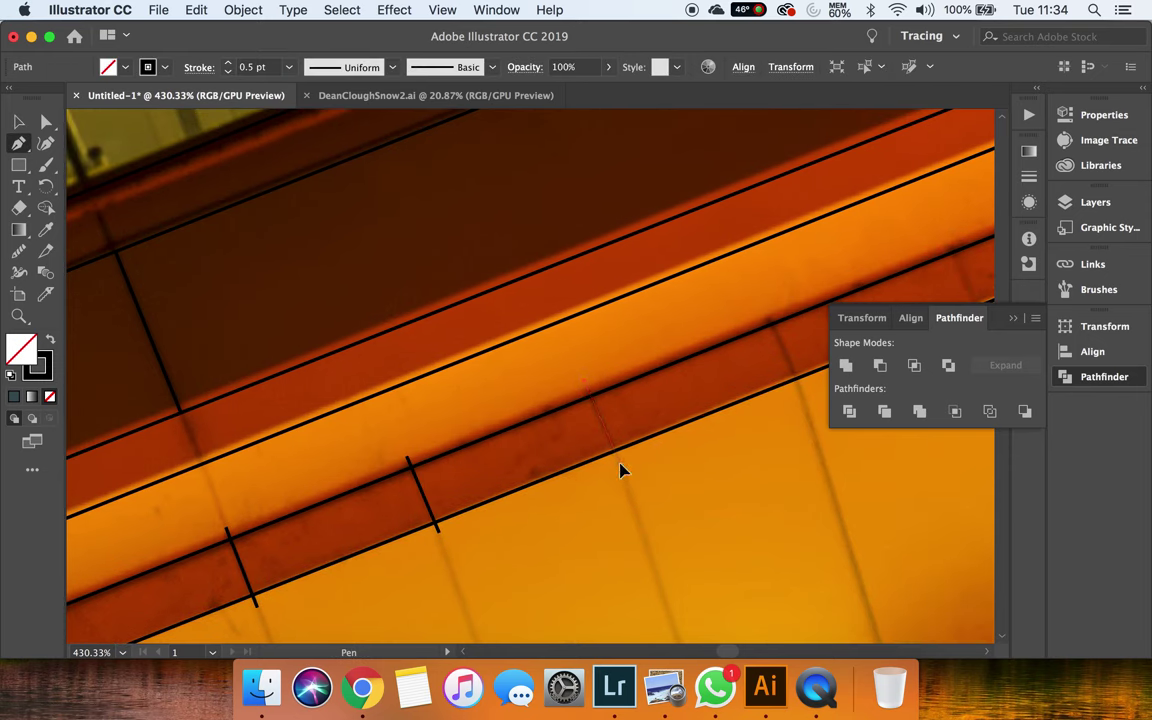
key(v)
scroll(620, 465, right, 5)
scroll(621, 465, right, 3)
scroll(621, 465, up, 1)
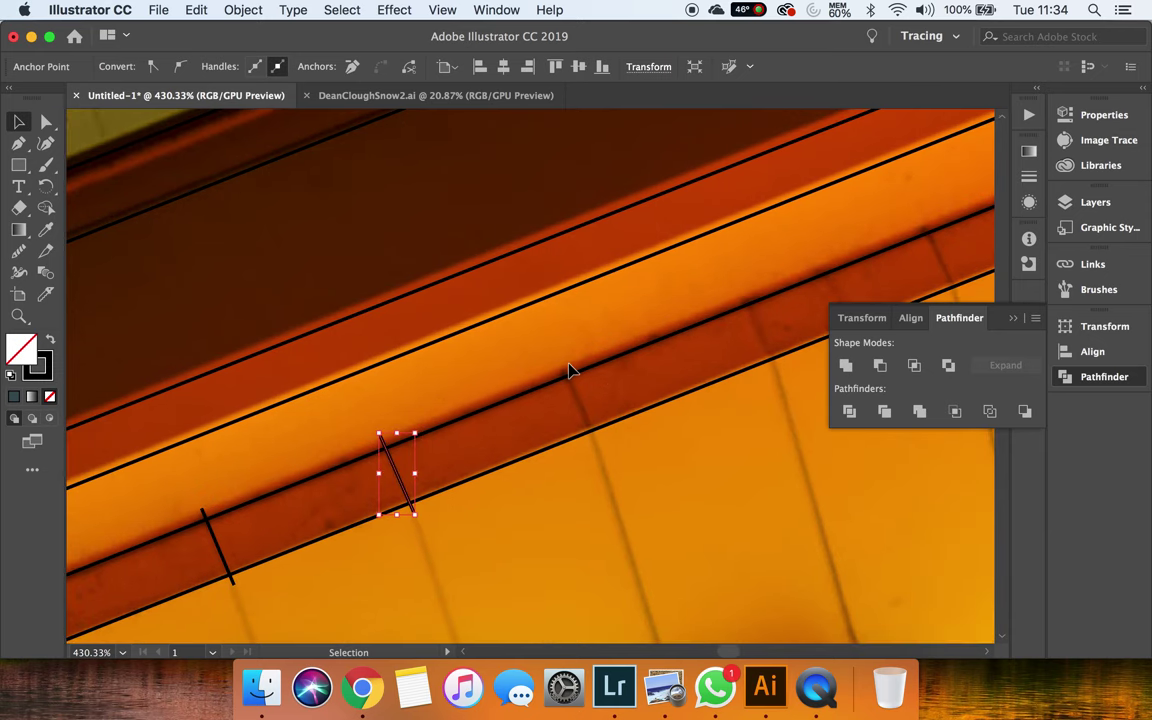
key(p)
click(561, 371)
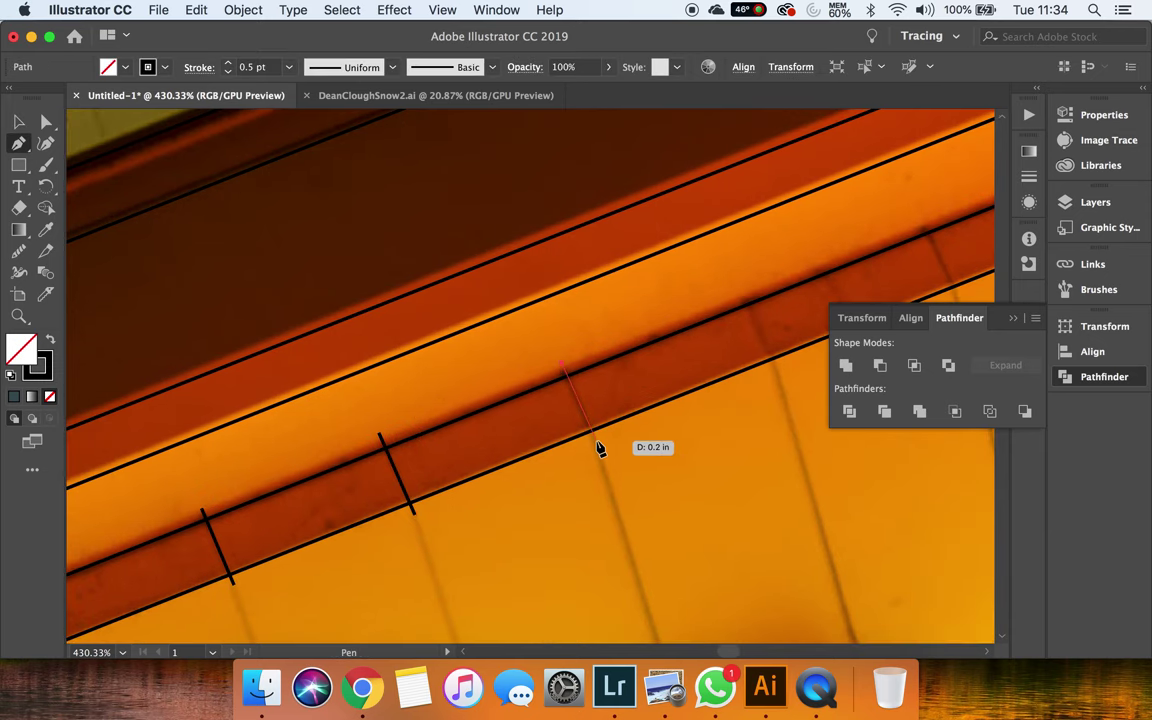
click(598, 442)
key(v)
scroll(597, 443, right, 2)
scroll(598, 443, right, 5)
scroll(598, 435, up, 3)
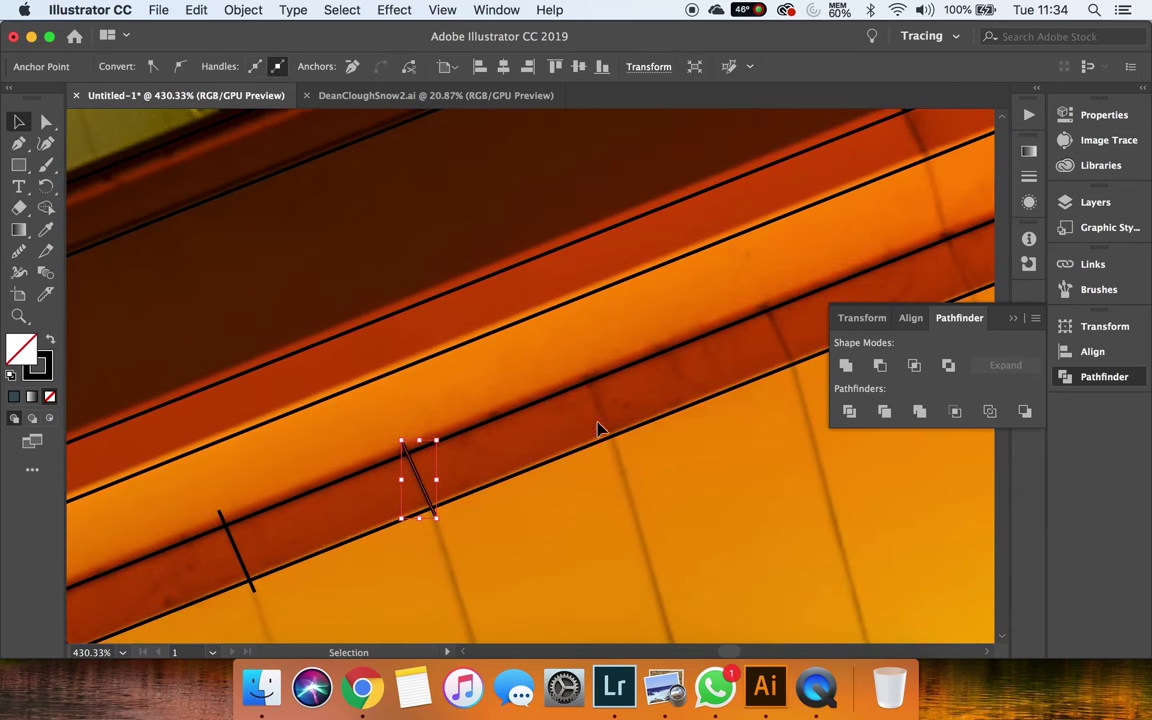
key(p)
click(578, 370)
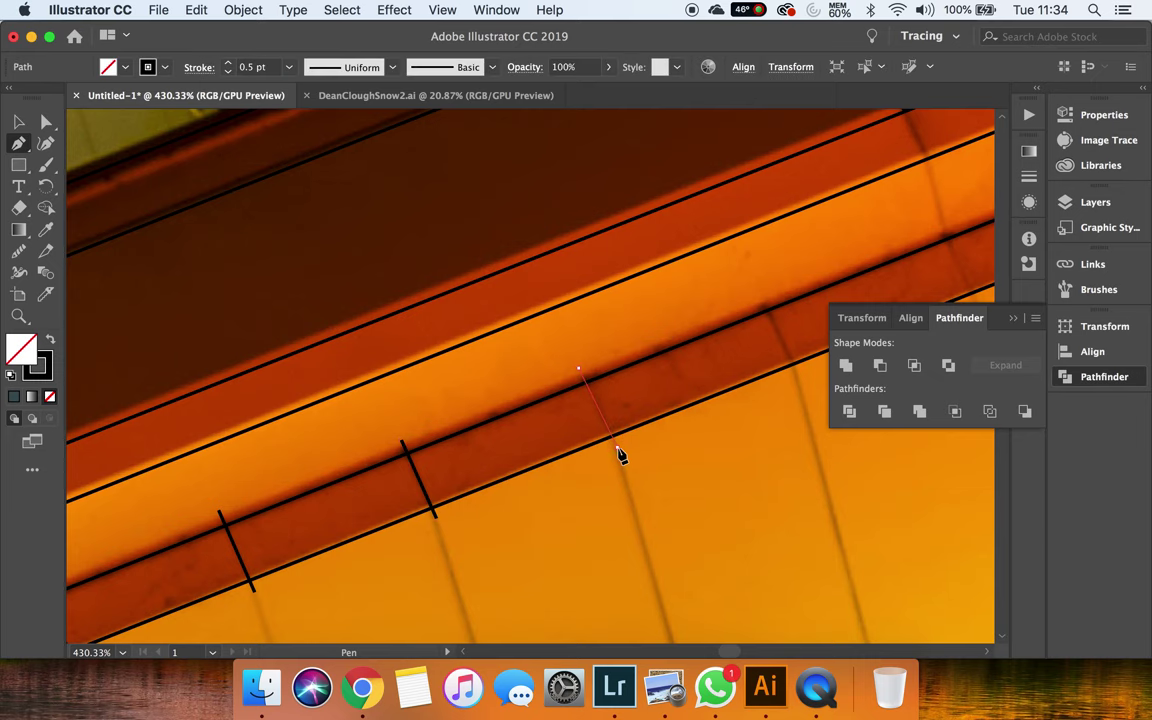
click(615, 448)
key(v)
scroll(620, 450, right, 5)
scroll(620, 450, up, 3)
key(p)
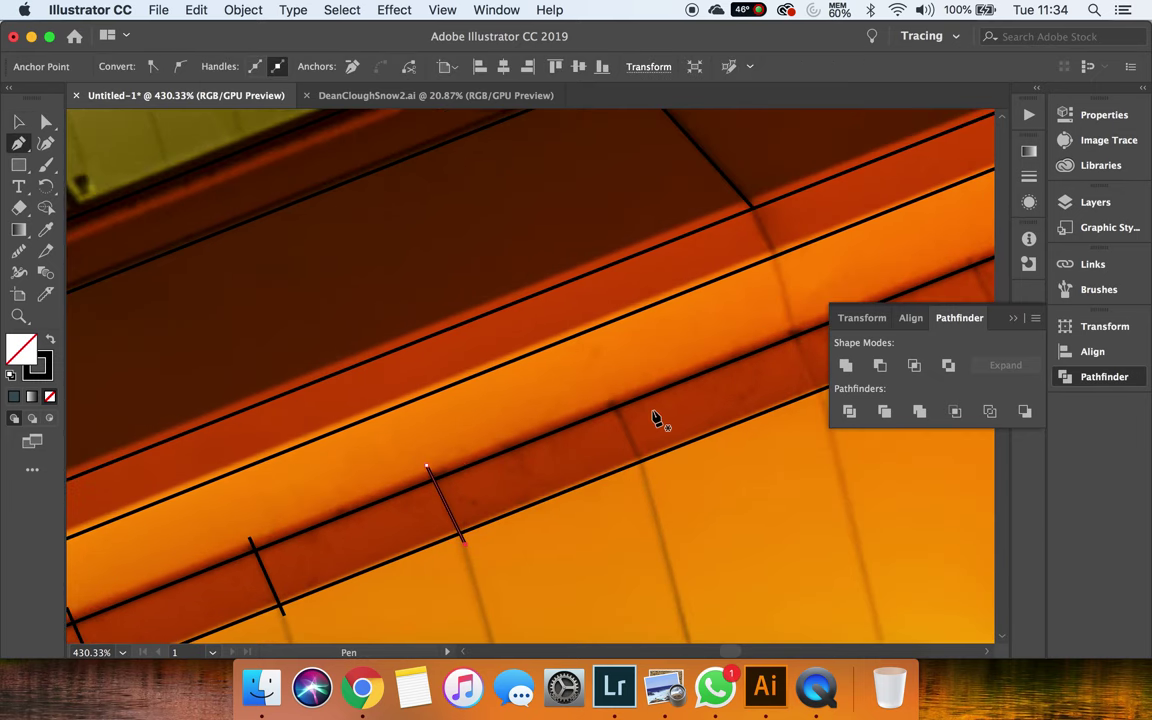
click(613, 399)
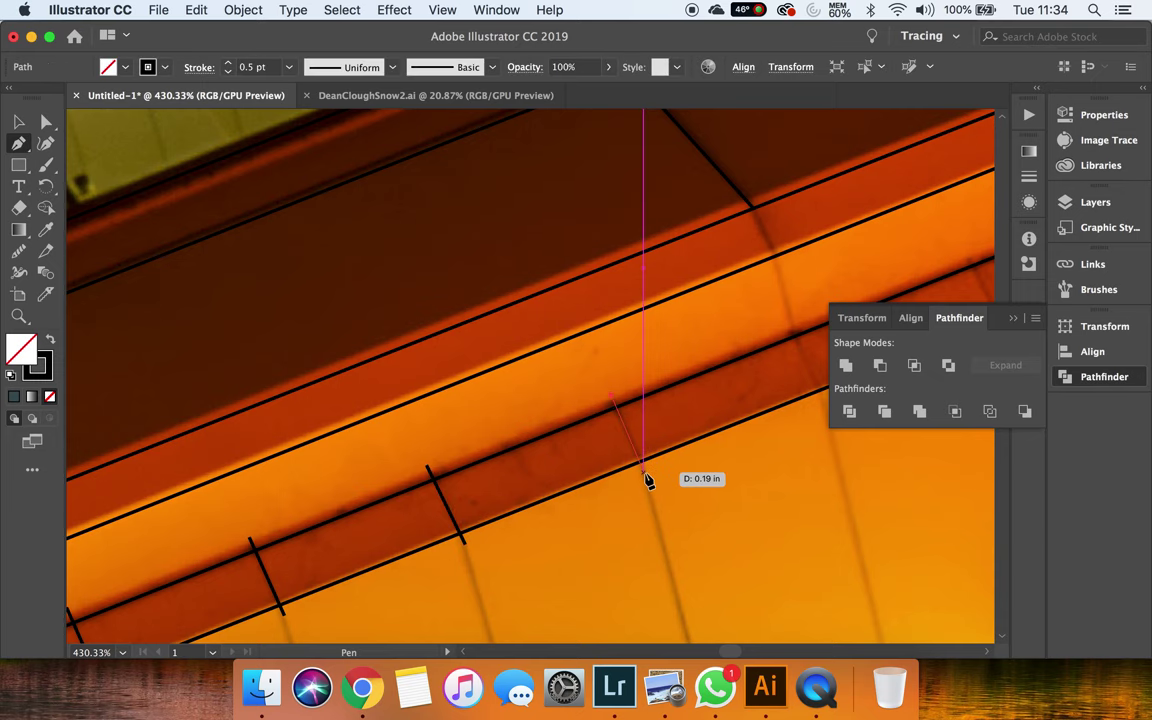
click(650, 480)
key(v)
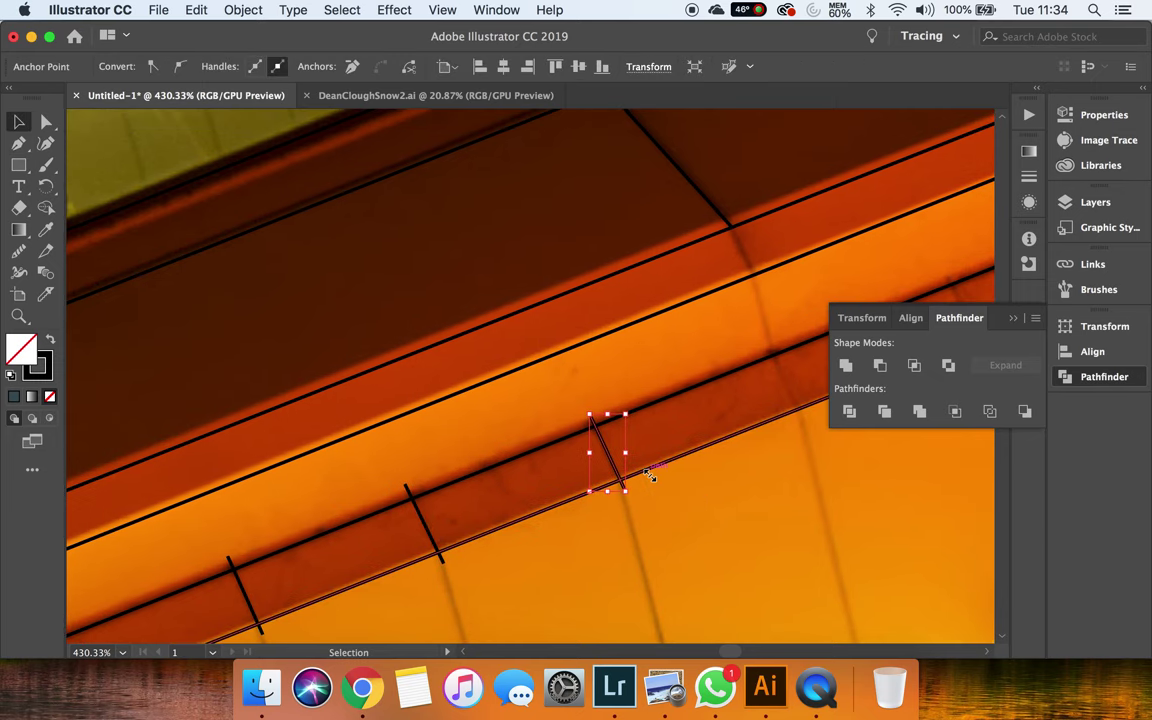
scroll(648, 477, right, 5)
scroll(648, 477, up, 3)
Draw four further seam dividers across the lower part of the band
key(p)
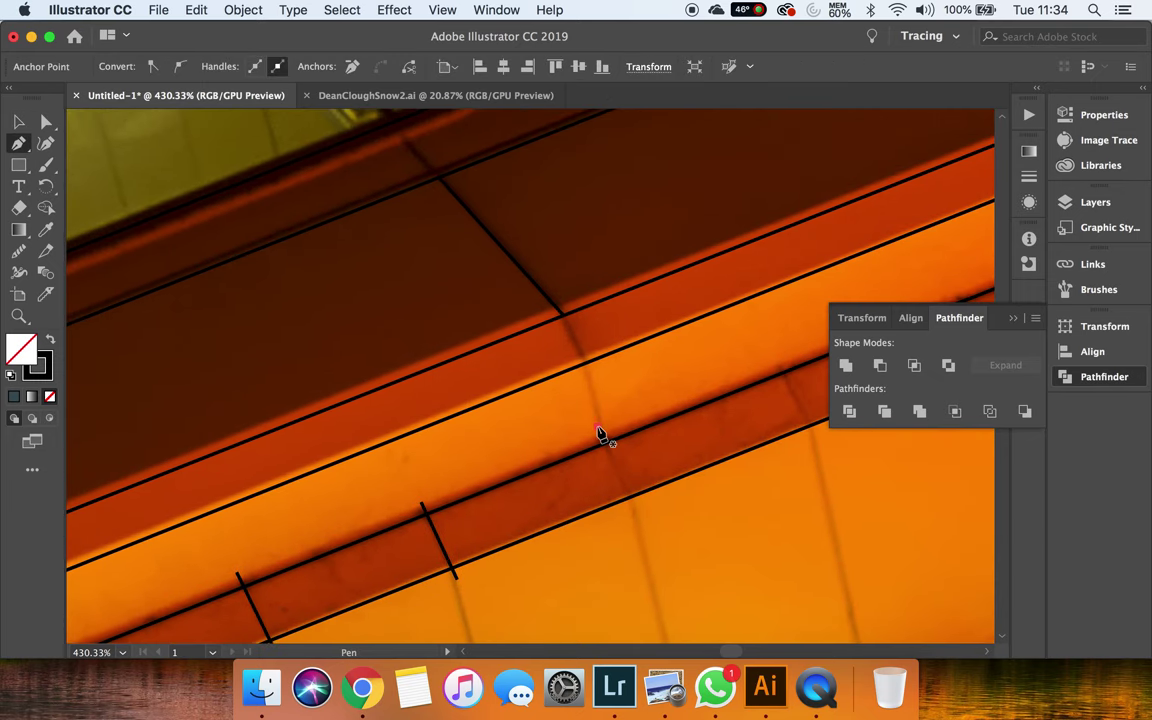
click(600, 434)
click(639, 515)
key(v)
scroll(638, 514, right, 5)
scroll(638, 514, up, 3)
key(p)
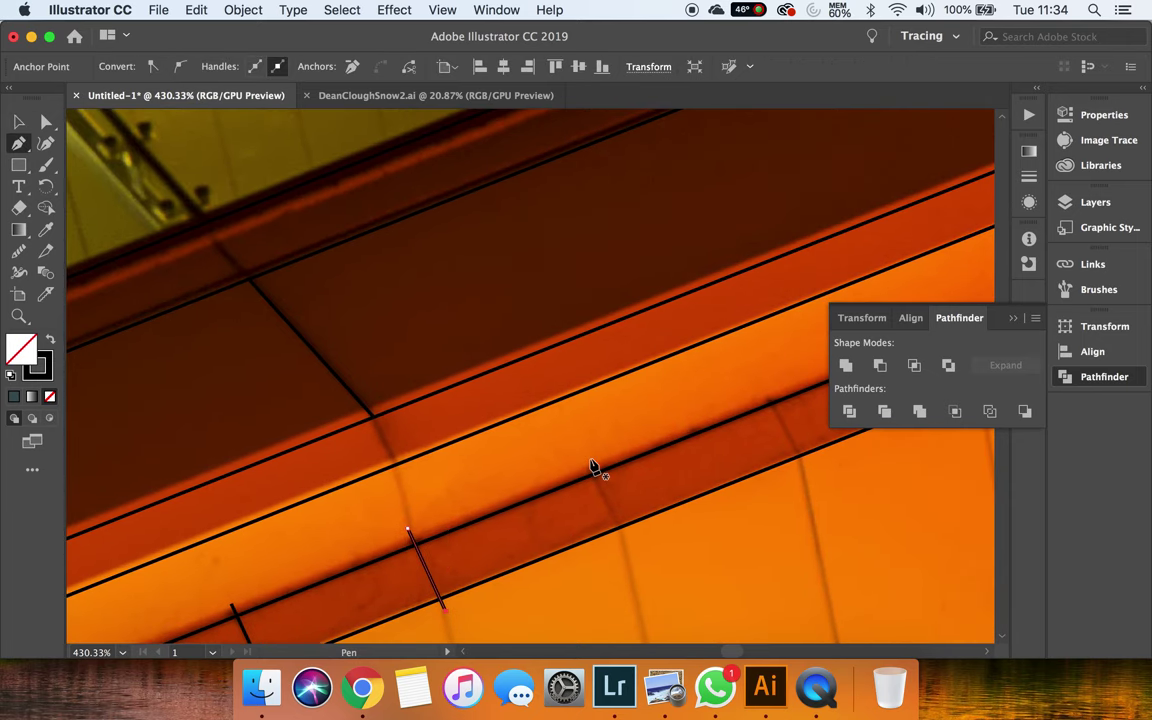
click(587, 462)
click(628, 541)
key(v)
scroll(625, 535, right, 5)
scroll(625, 535, up, 2)
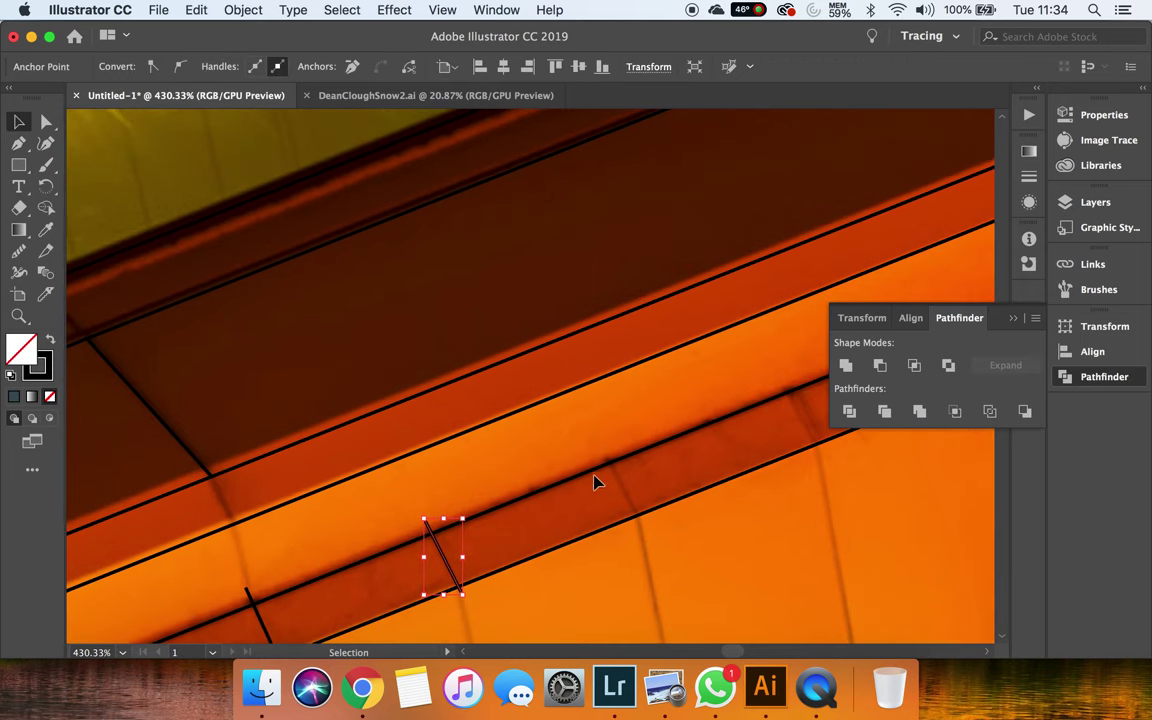
key(p)
click(606, 457)
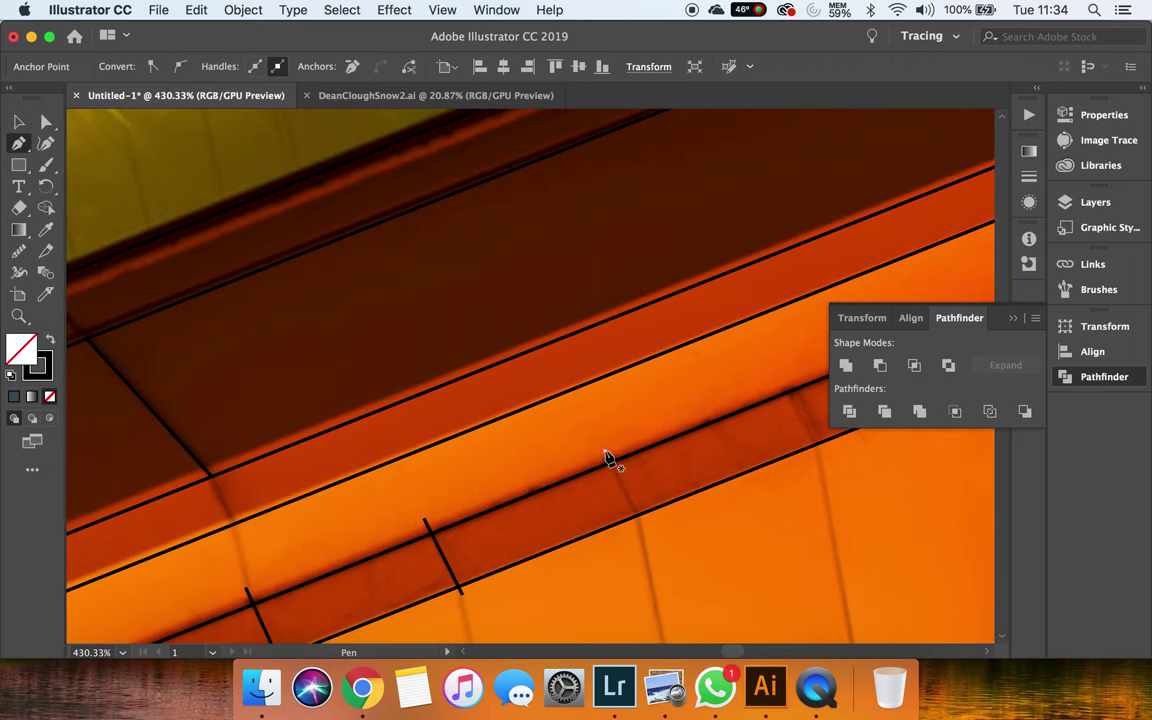
click(644, 532)
key(v)
scroll(645, 528, right, 5)
scroll(645, 528, up, 2)
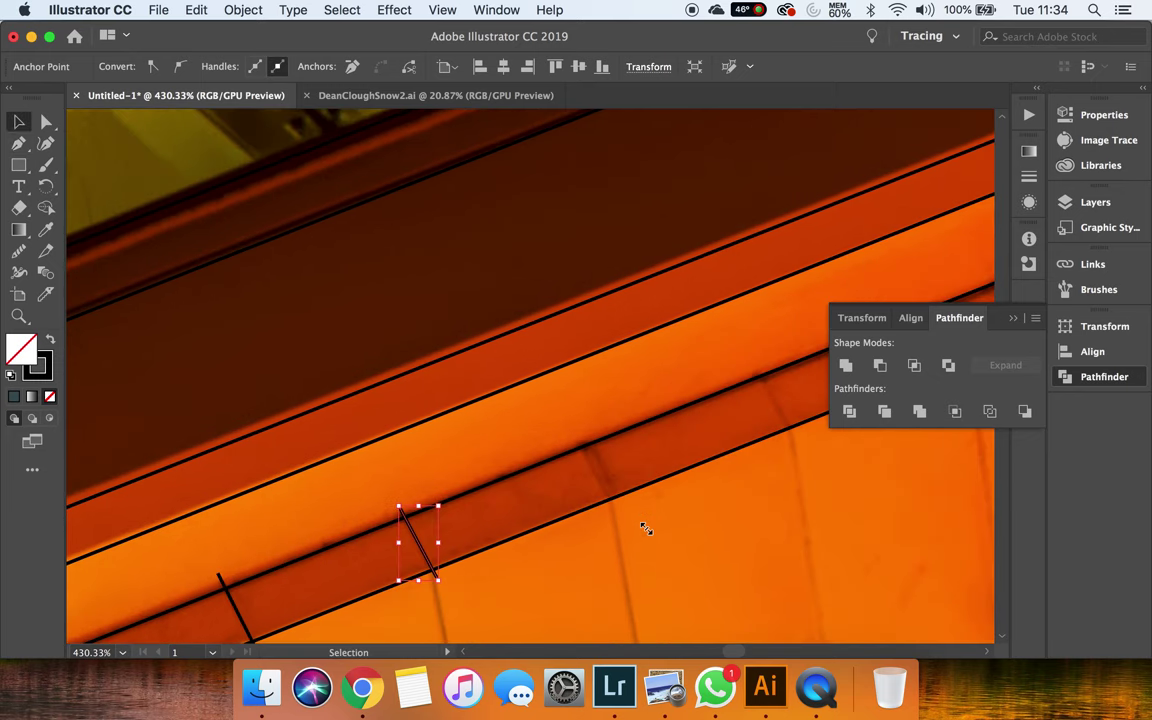
key(p)
click(543, 441)
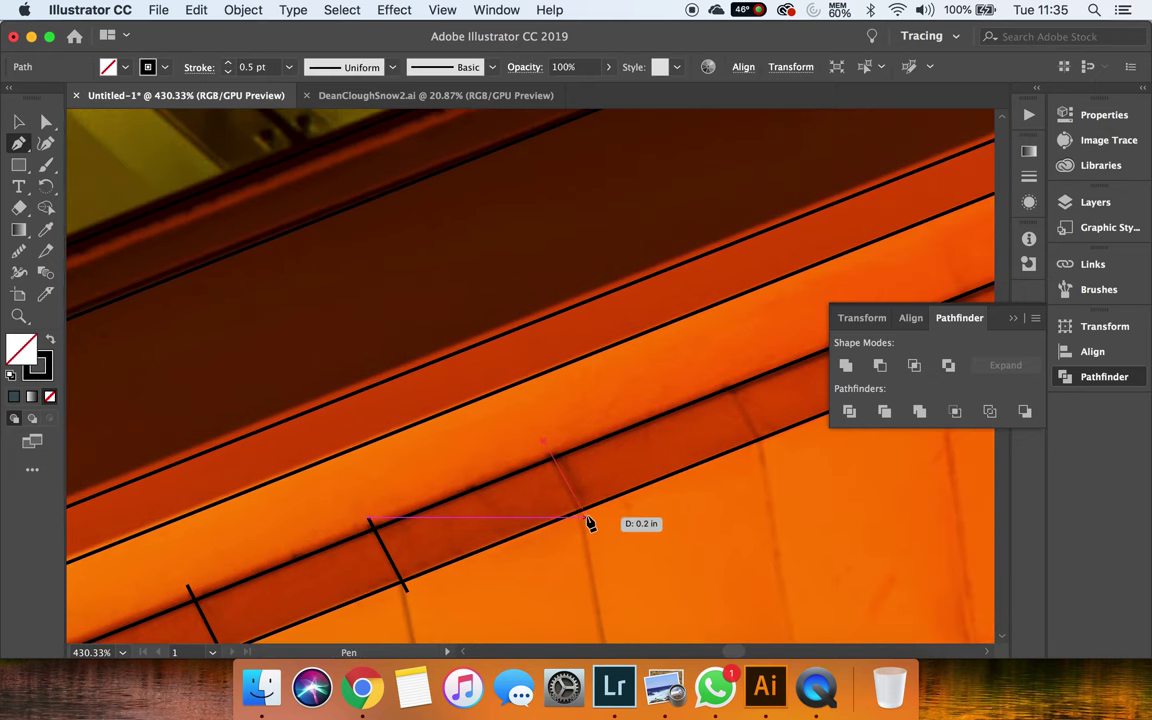
click(588, 527)
key(v)
scroll(586, 527, right, 5)
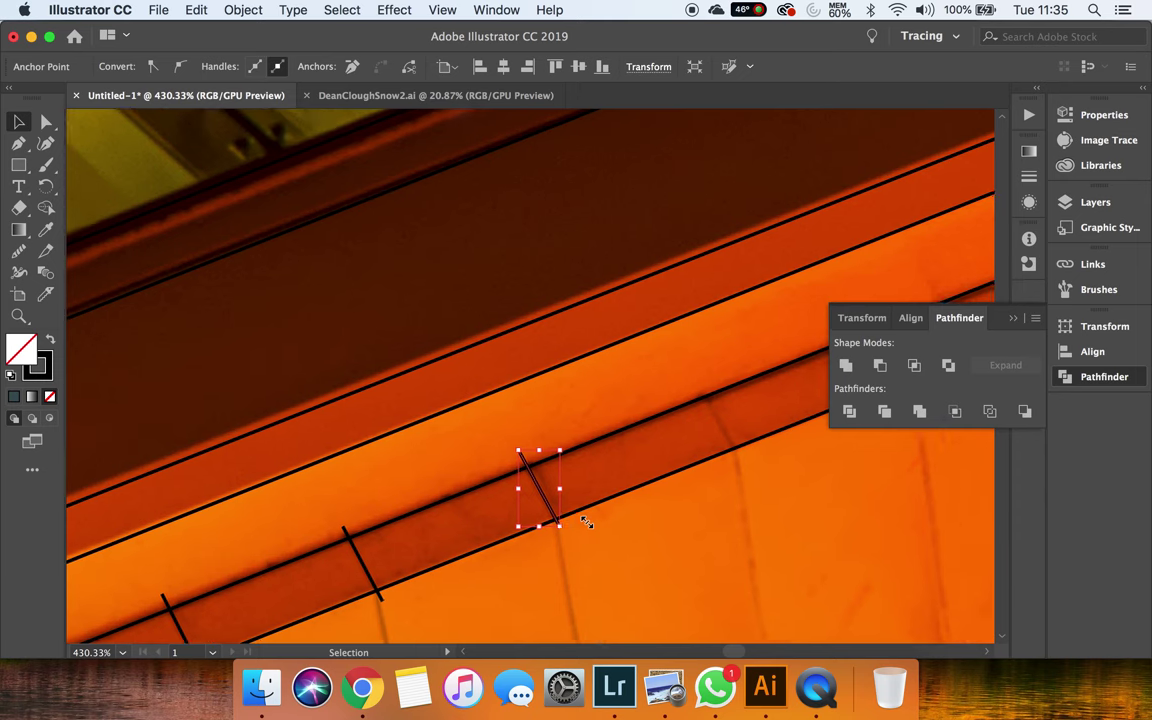
scroll(585, 470, up, 2)
Finish the last two dividers at the band's right end and pan back left
key(p)
click(535, 449)
click(578, 519)
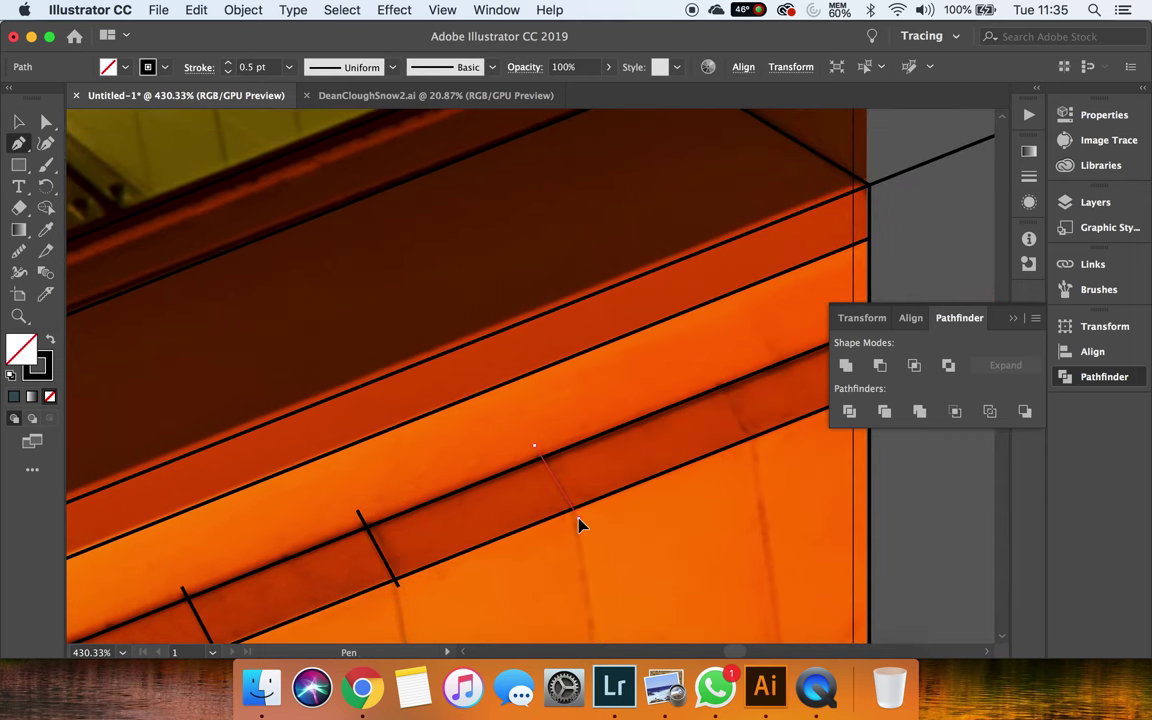
key(v)
scroll(578, 519, right, 5)
scroll(576, 517, up, 2)
key(p)
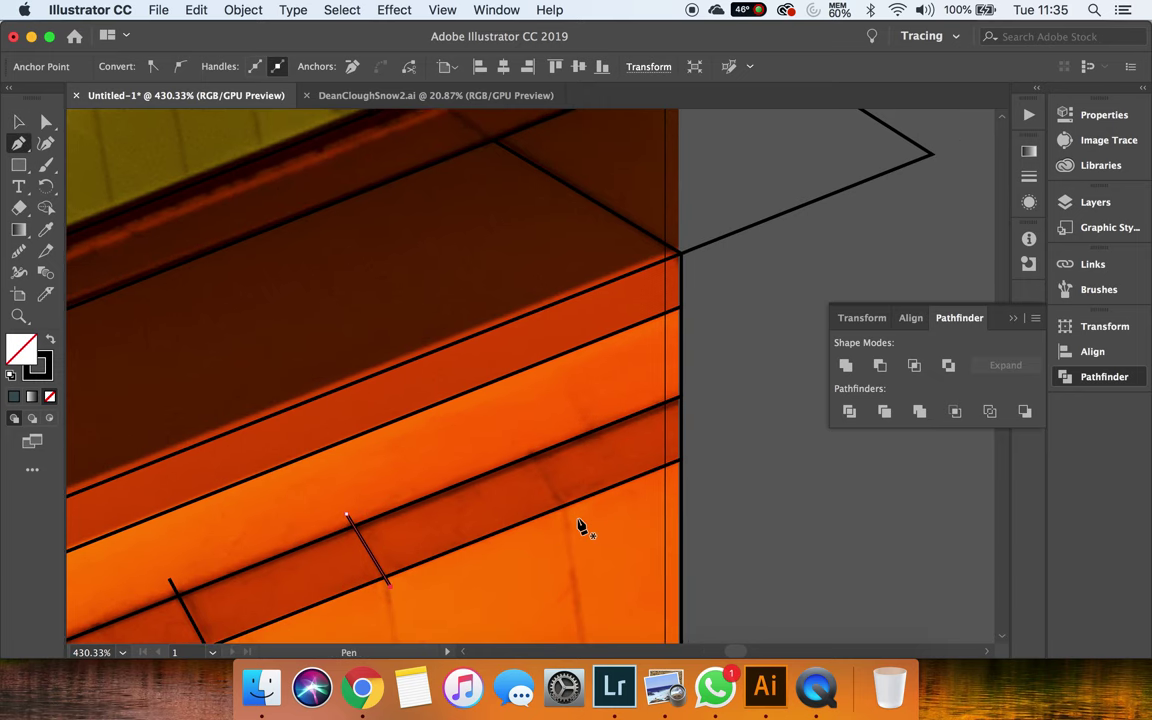
click(524, 444)
click(567, 518)
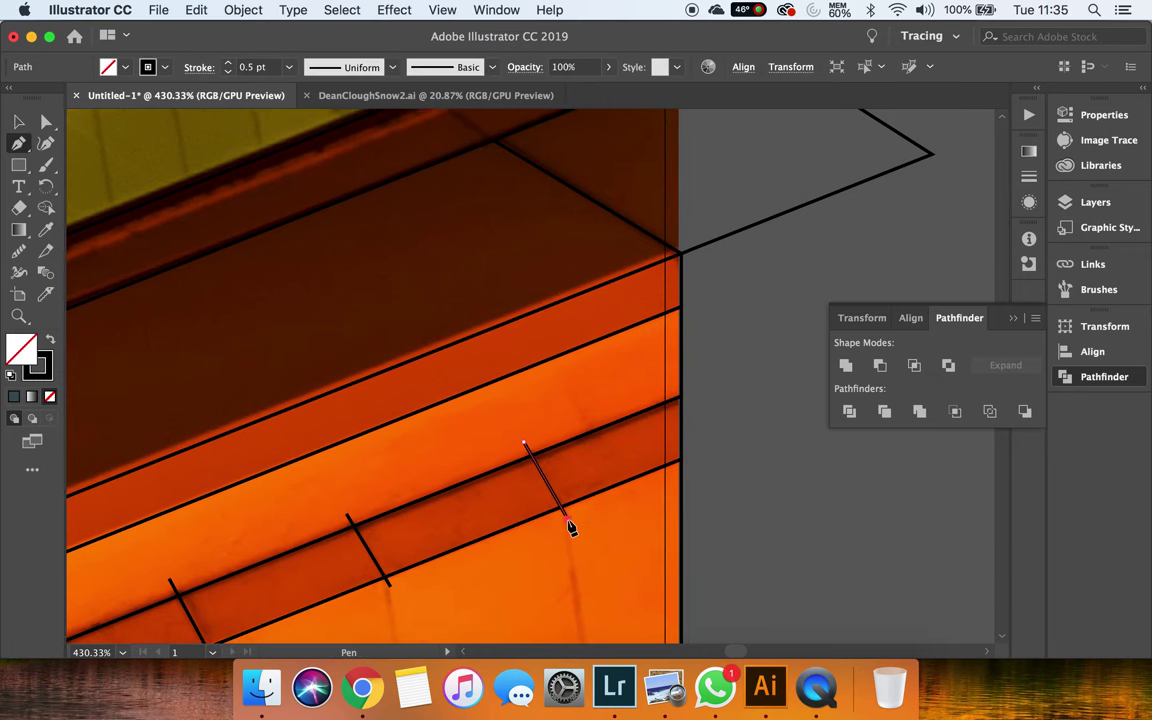
scroll(571, 527, down, 3)
scroll(571, 527, left, 3)
scroll(571, 527, left, 2)
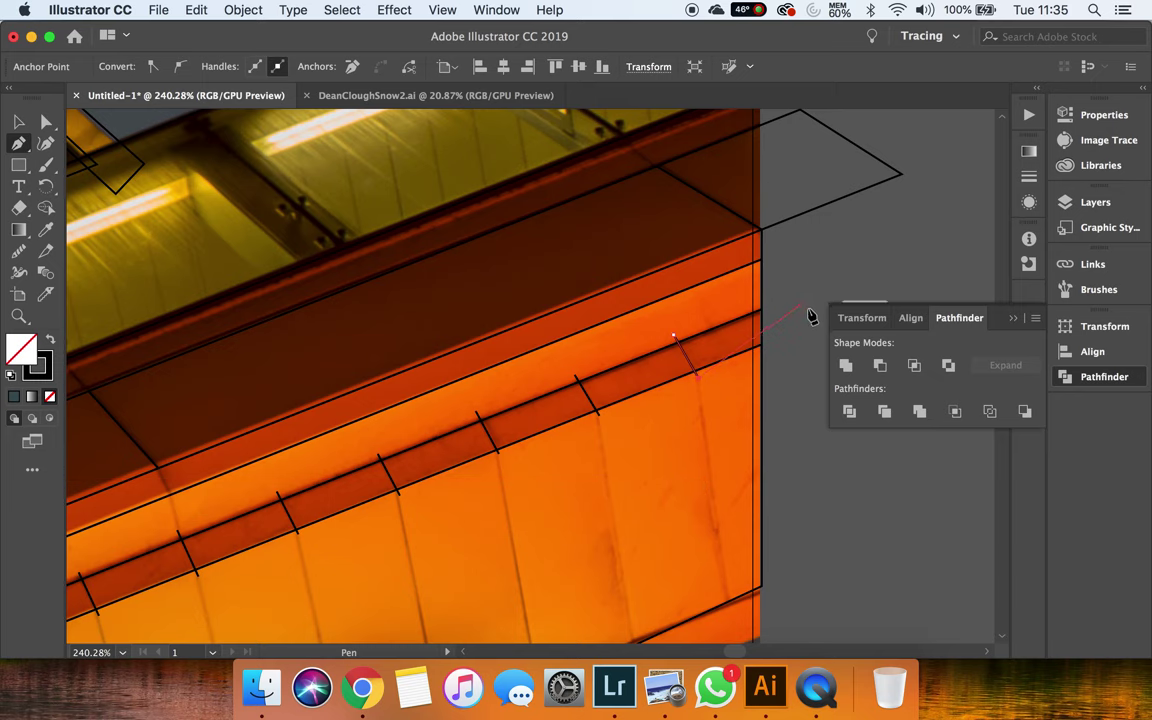
End the final divider, select all the artwork, then clear the selection
key(v)
scroll(797, 318, down, 1)
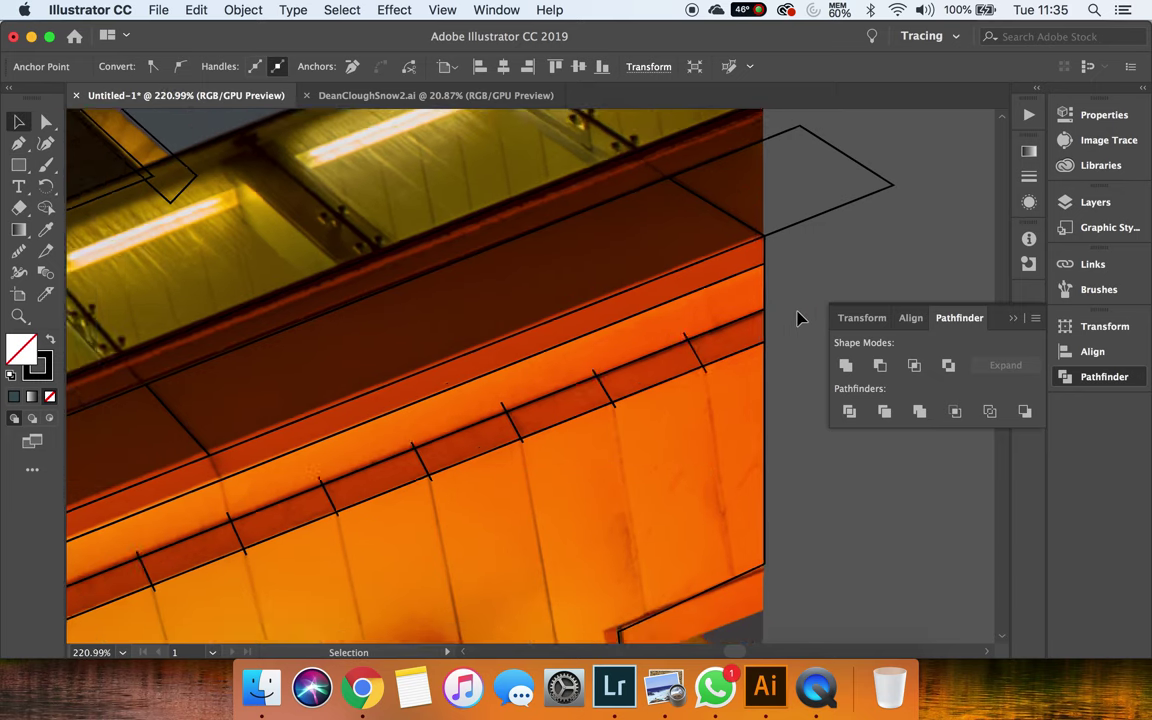
scroll(797, 318, down, 4)
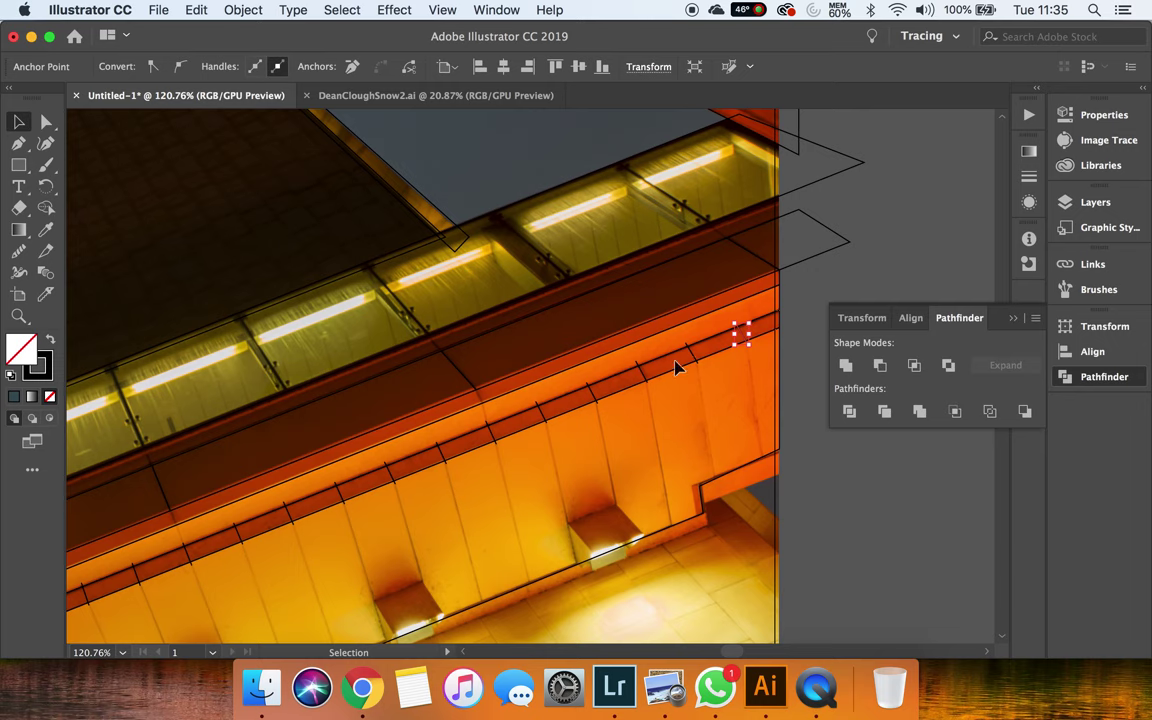
key(super+a)
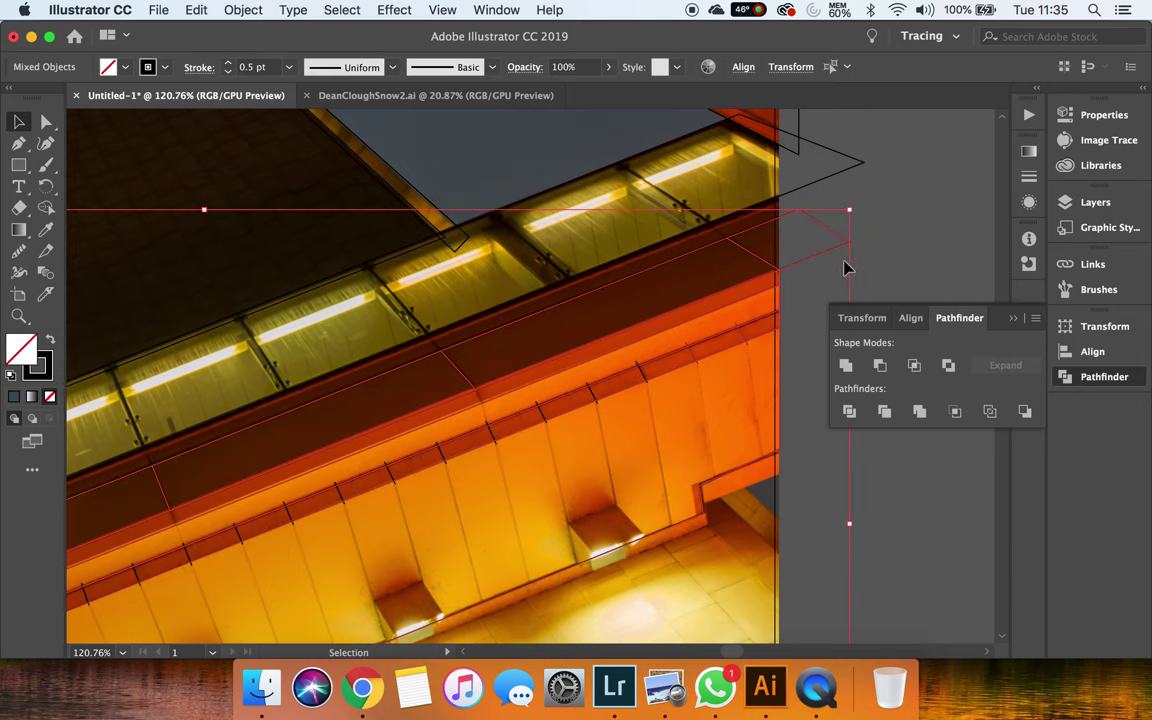
click(890, 259)
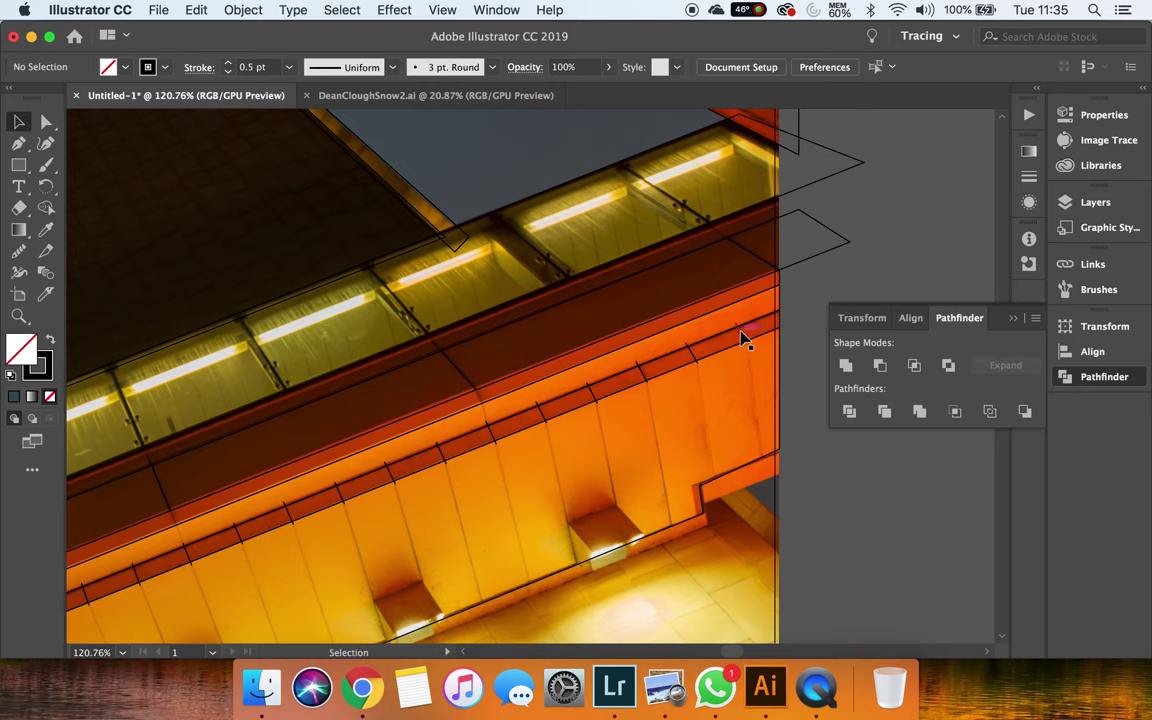
Move the small cutting path down onto the soffit's left corner
mouse_move(742, 338)
mouse_down()
mouse_move(357, 498)
mouse_move(273, 518)
mouse_move(237, 543)
mouse_up()
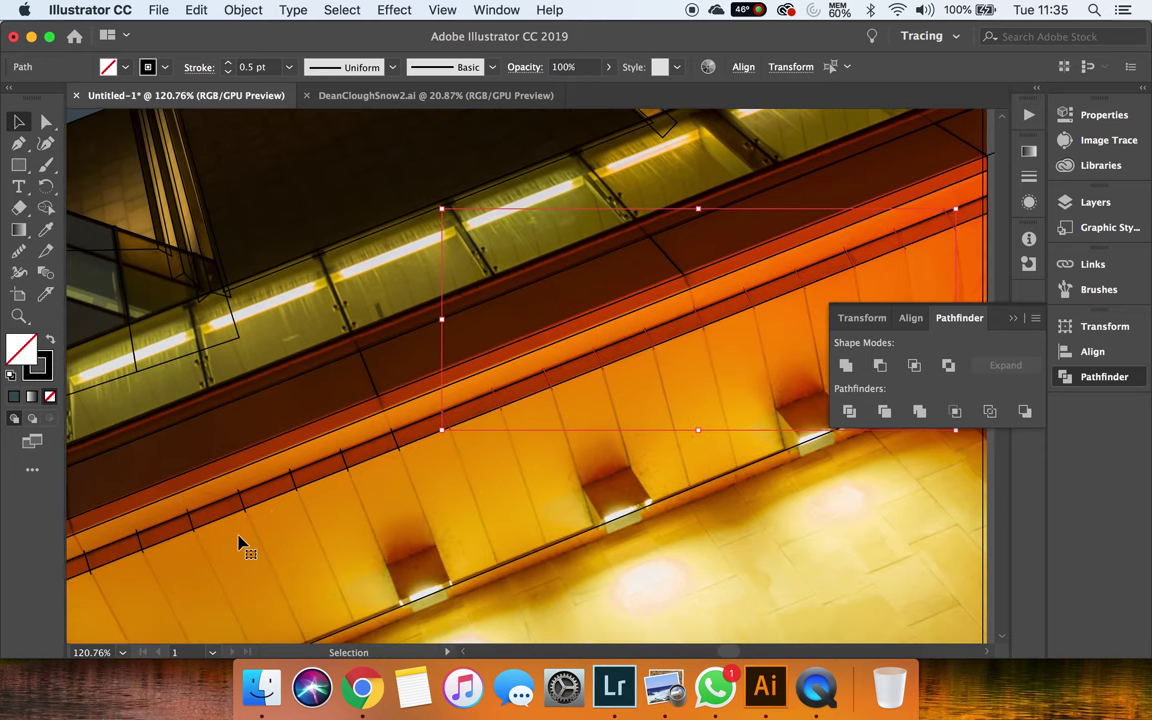
scroll(288, 527, left, 5)
scroll(288, 527, down, 3)
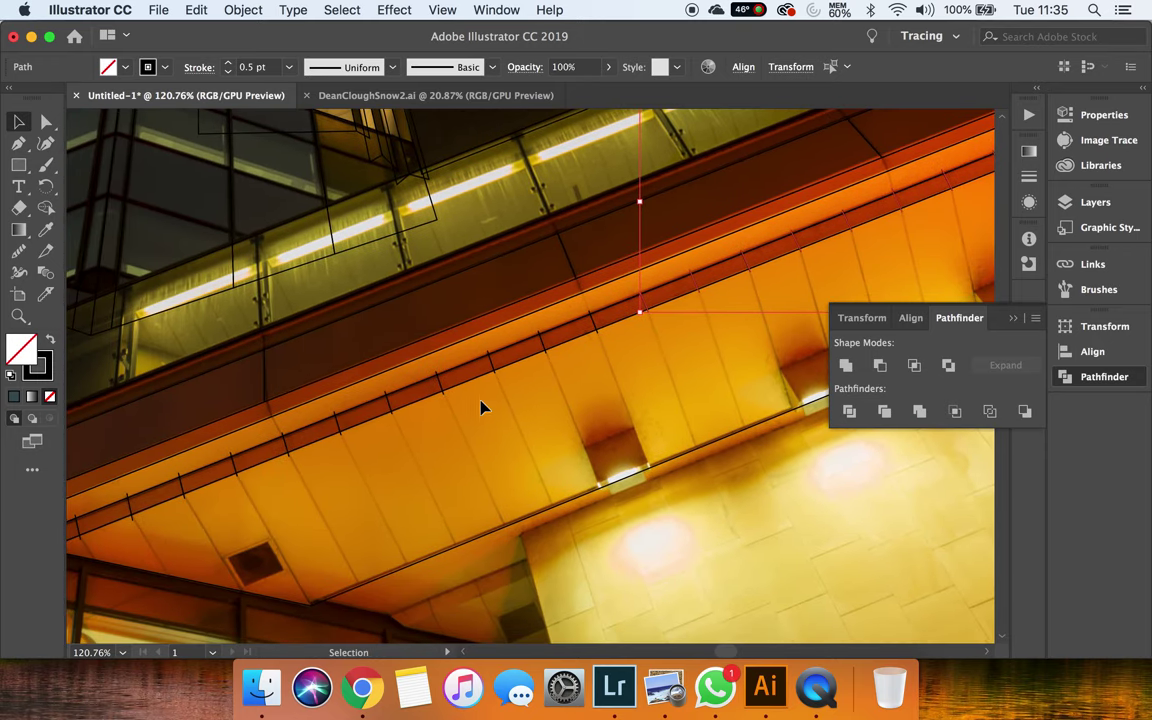
drag(597, 330, 540, 348)
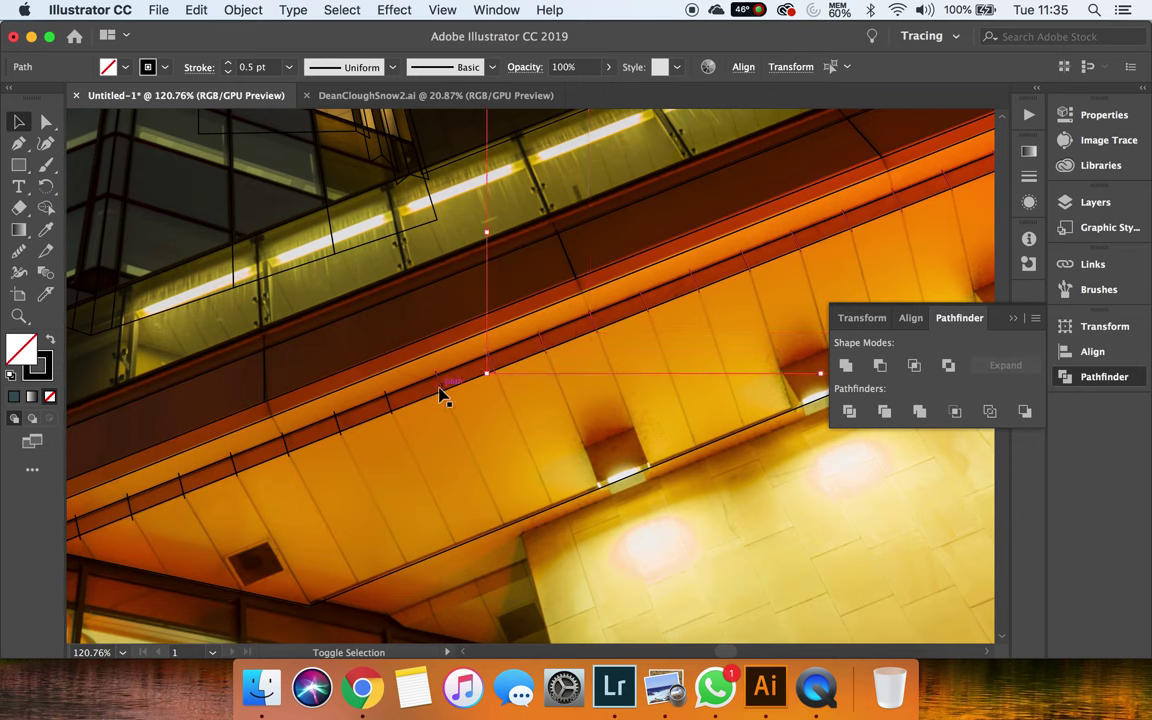
drag(495, 365, 110, 519)
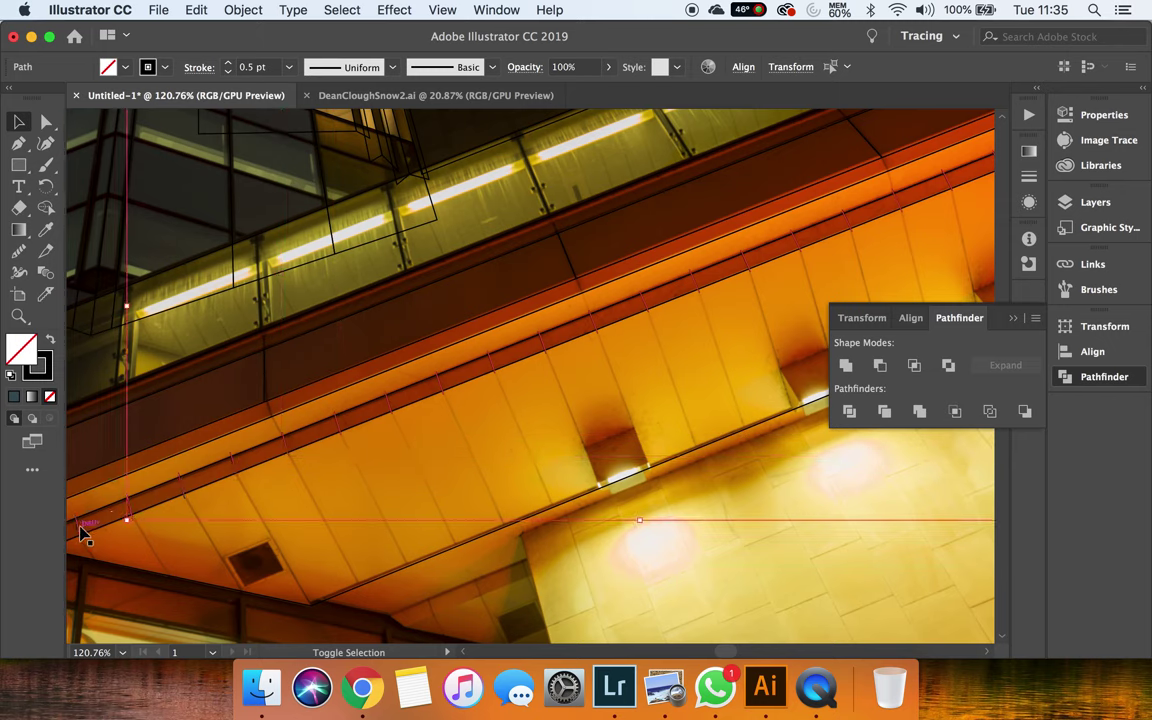
scroll(82, 535, left, 5)
scroll(82, 535, down, 2)
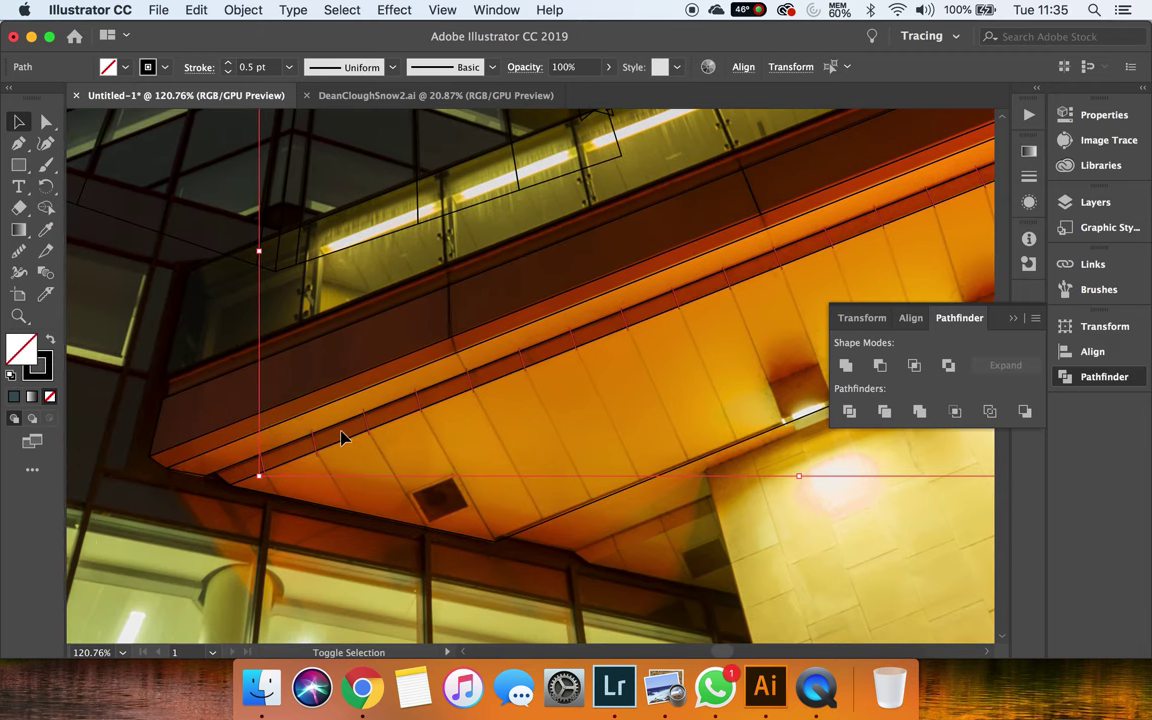
key(super+z)
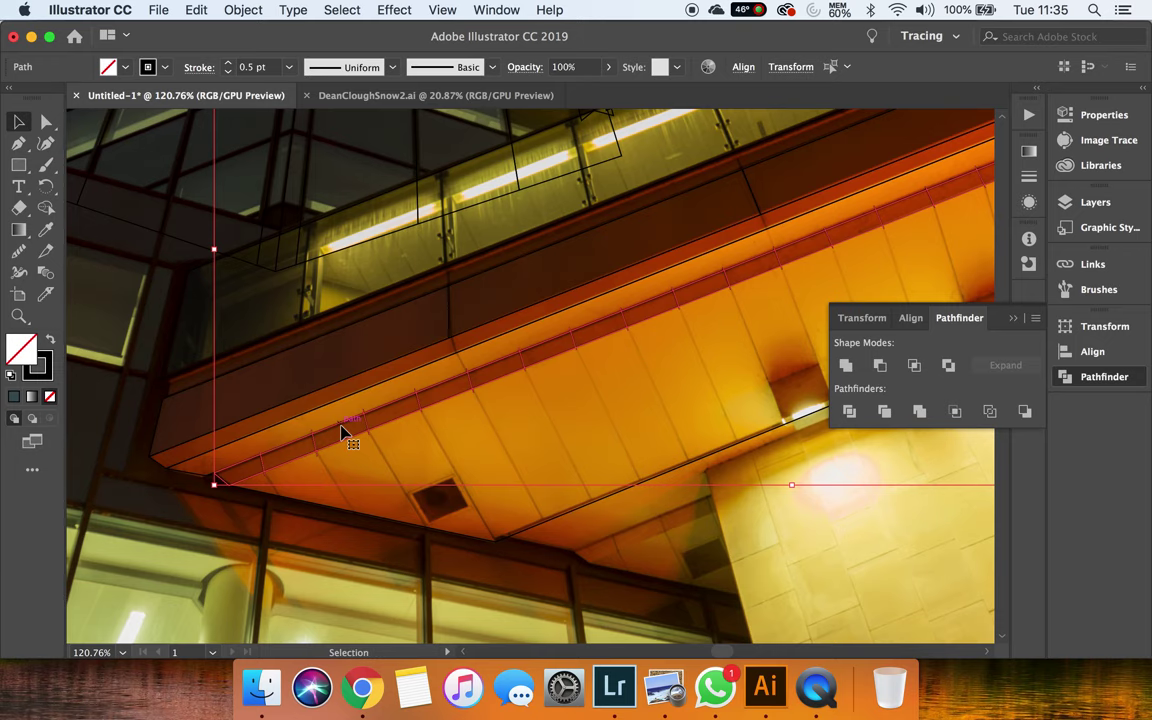
Apply Pathfinder Divide to the overlapping outlines, deselect, then select the soffit outline
click(849, 411)
scroll(298, 411, up, 3)
click(493, 475)
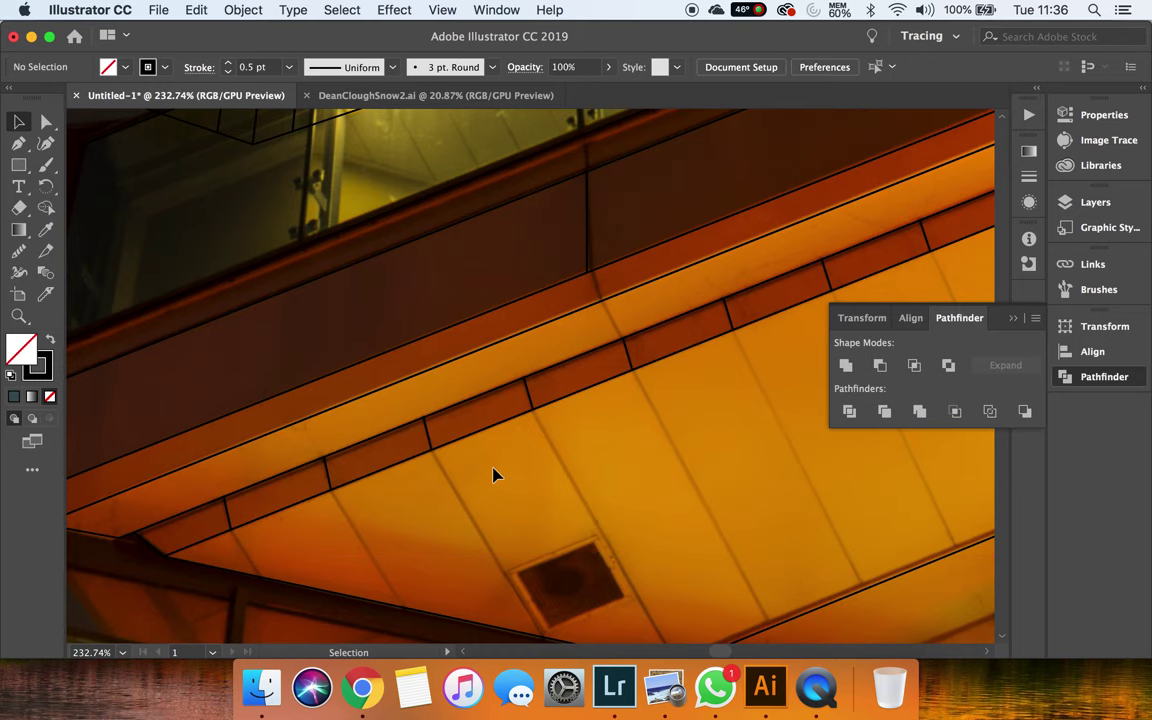
scroll(511, 441, down, 3)
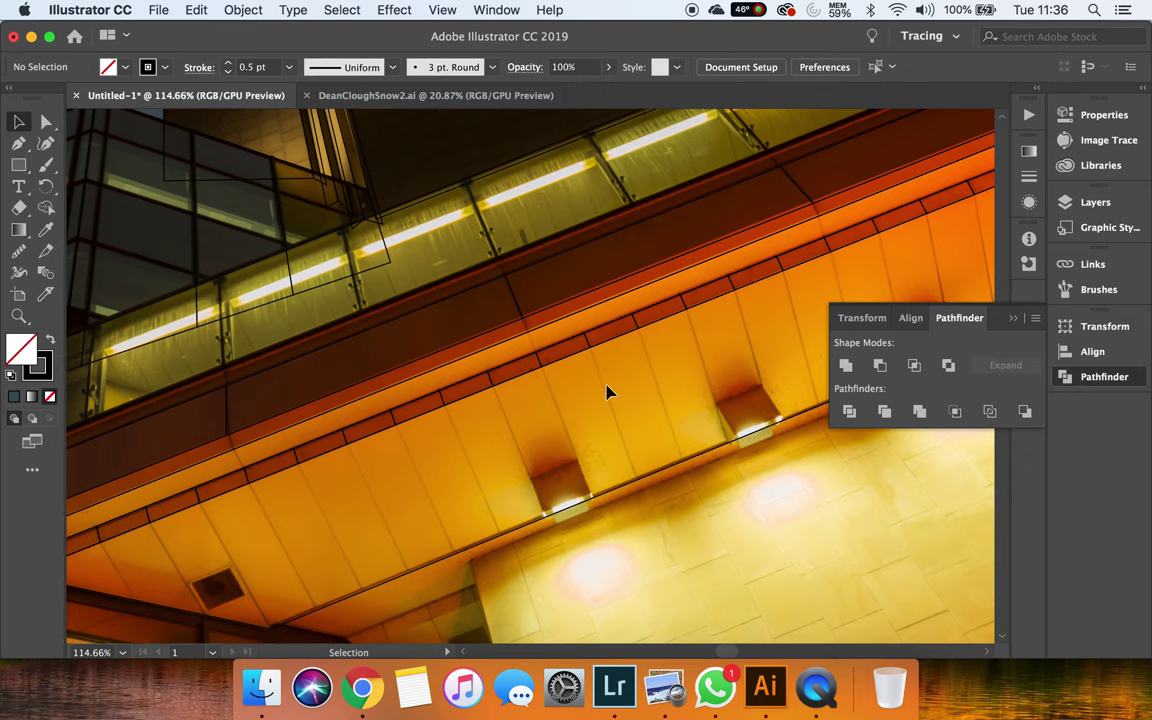
drag(442, 563, 558, 457)
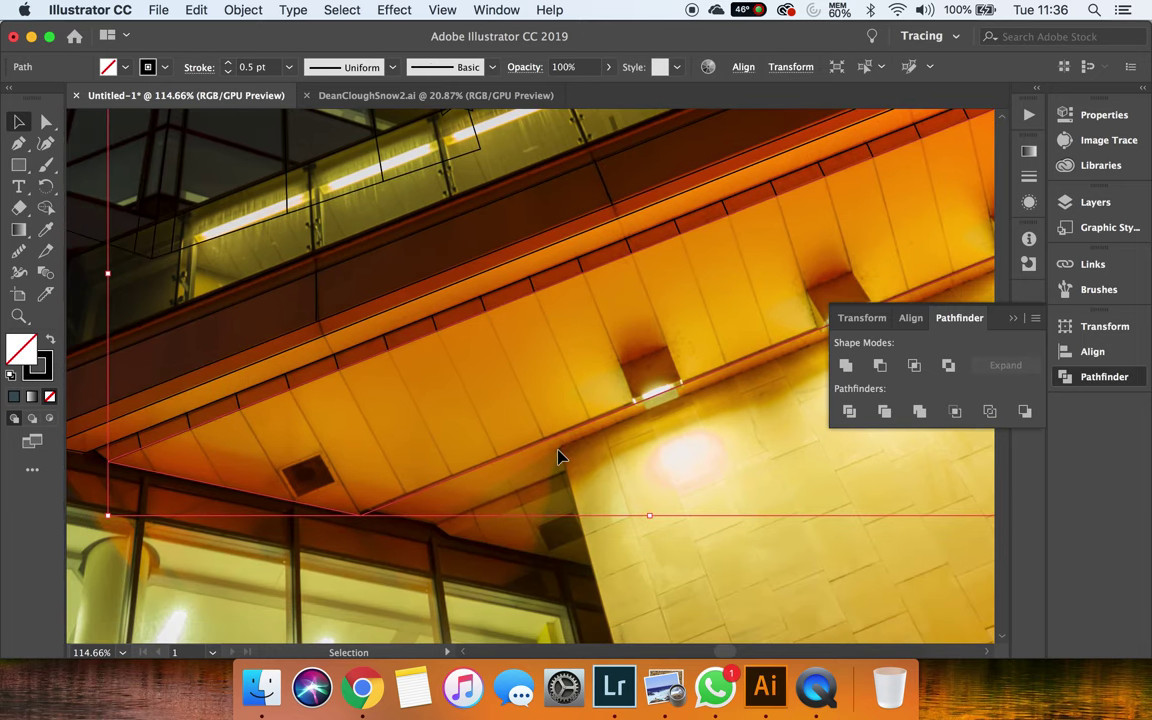
Draw a short diagonal line from the band edge to the soffit's bottom edge, then reselect the soffit outline
click(18, 143)
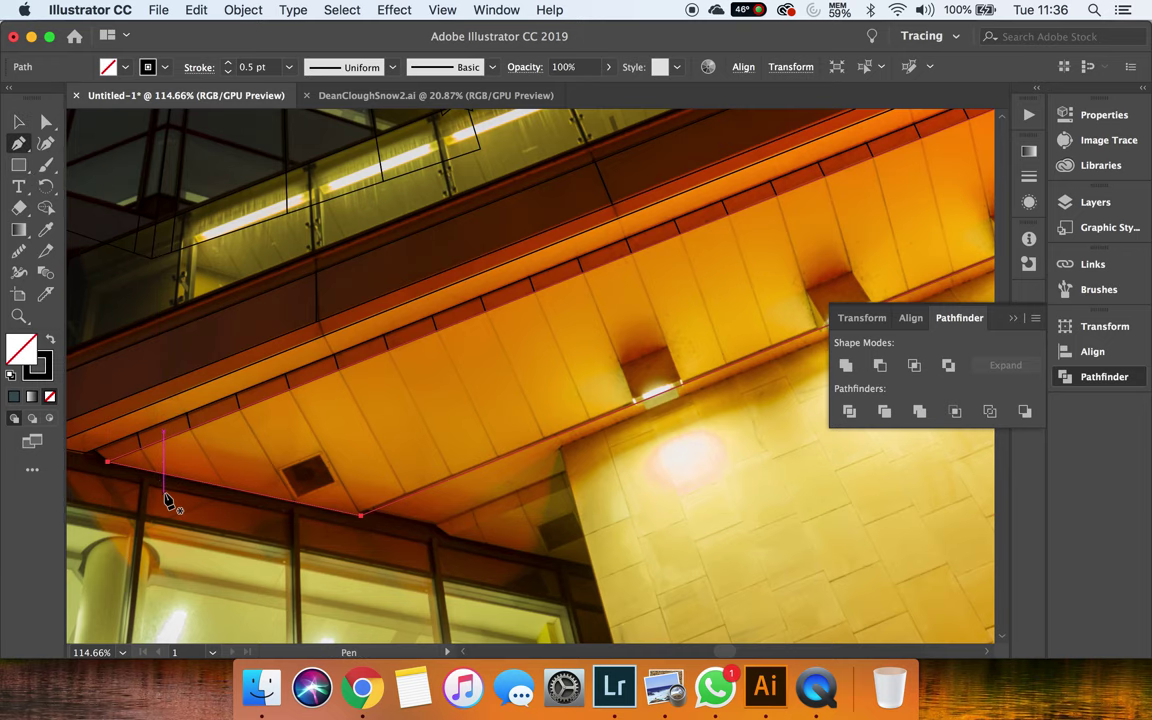
scroll(165, 487, up, 5)
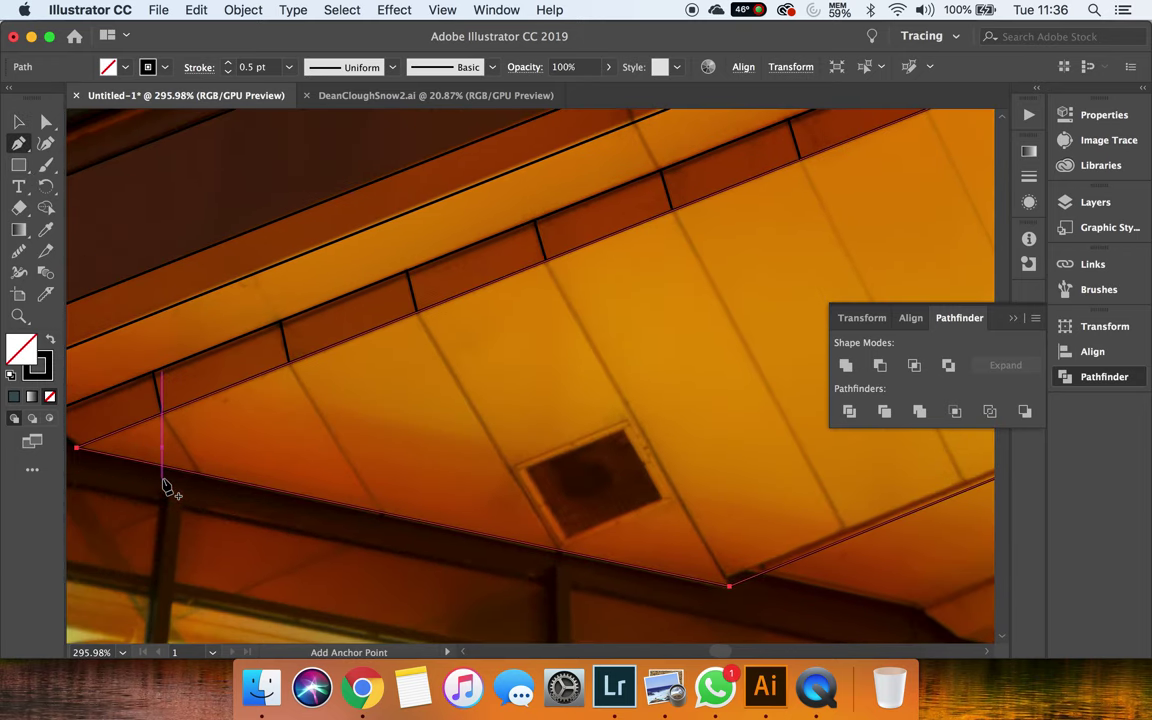
click(165, 413)
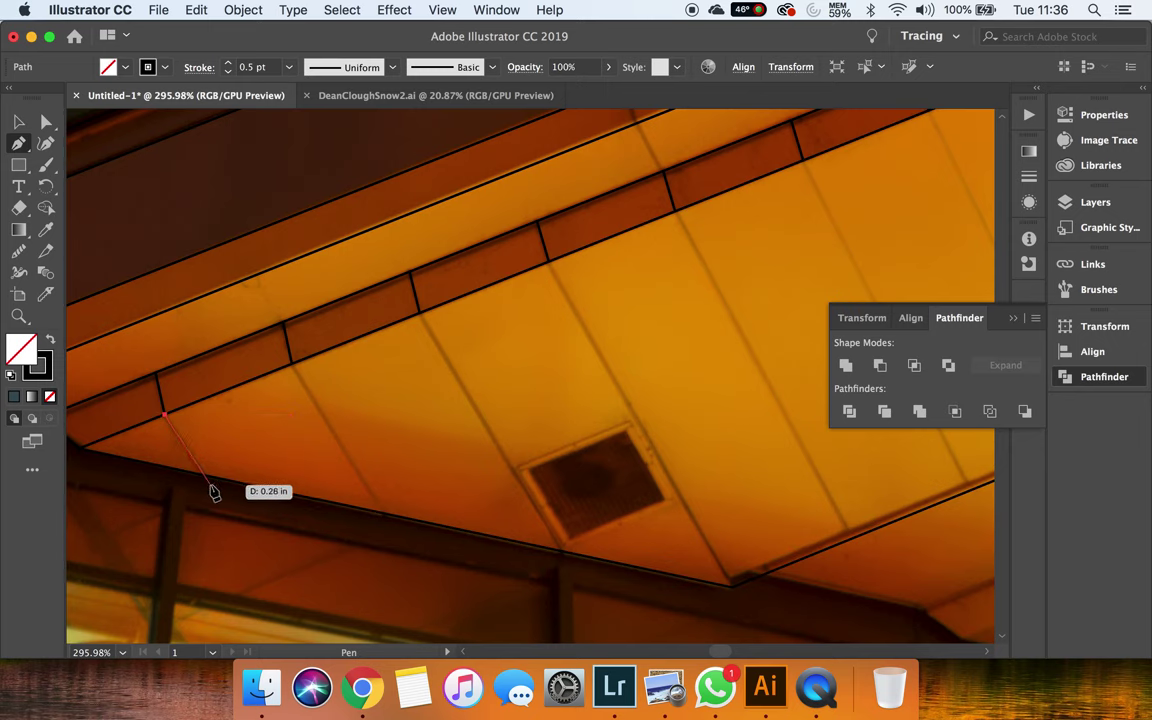
click(210, 486)
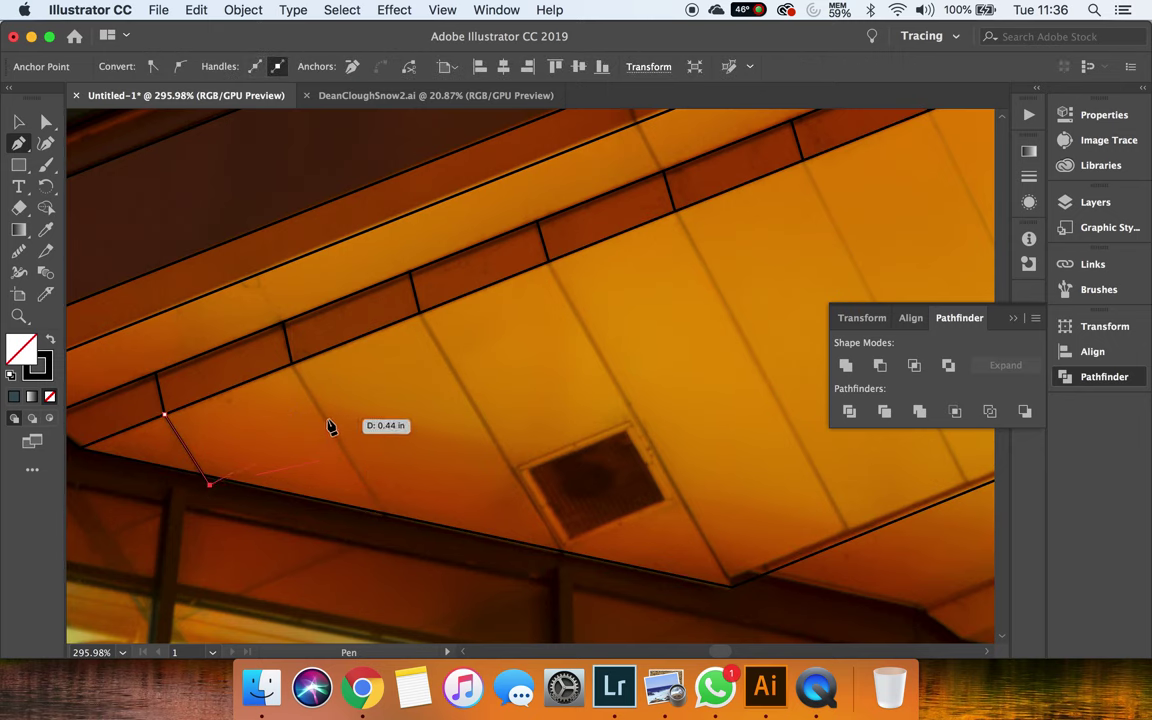
key(v)
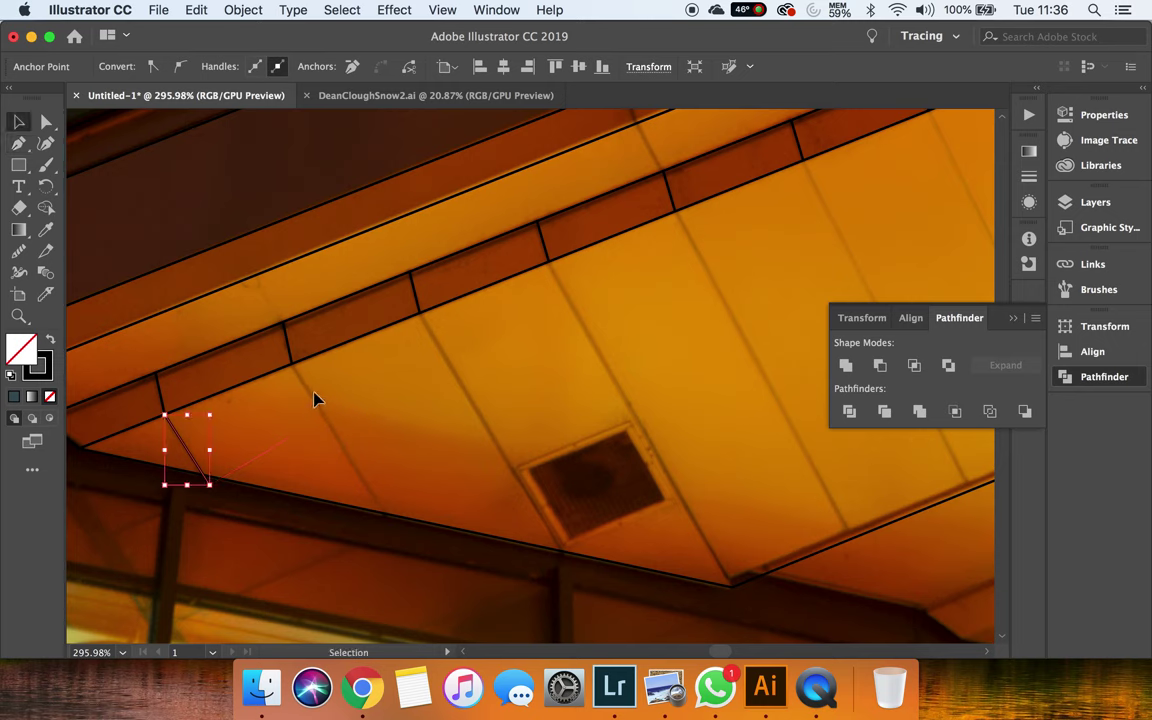
click(280, 497)
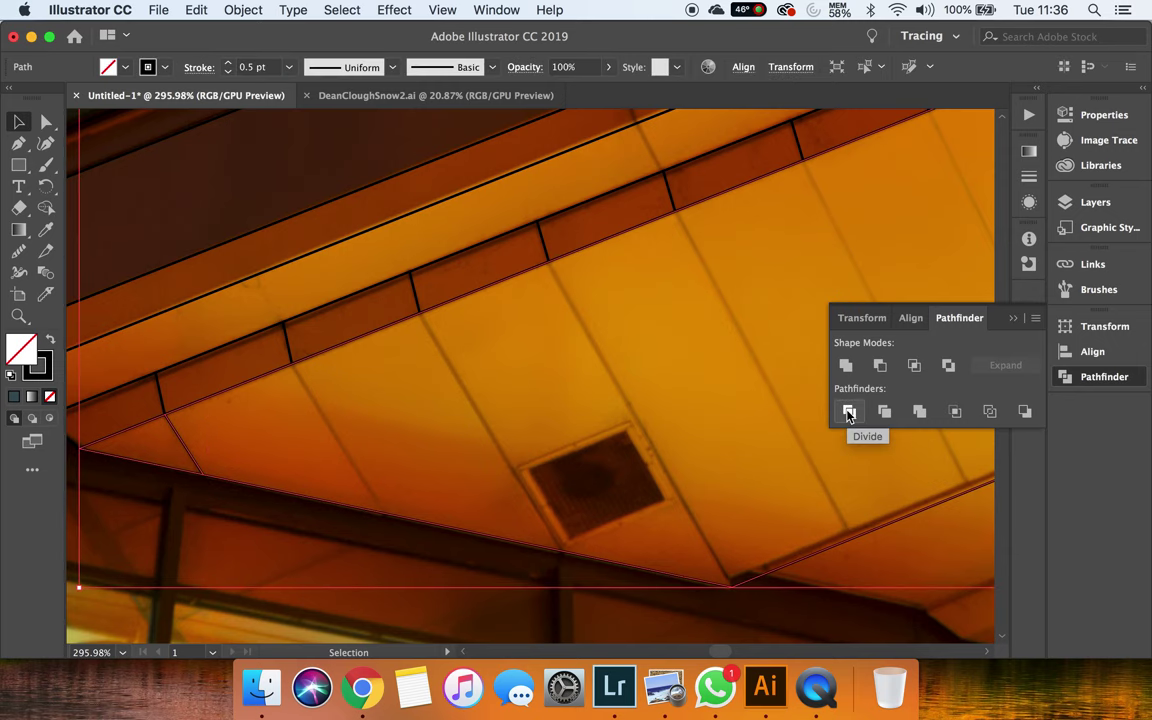
key(p)
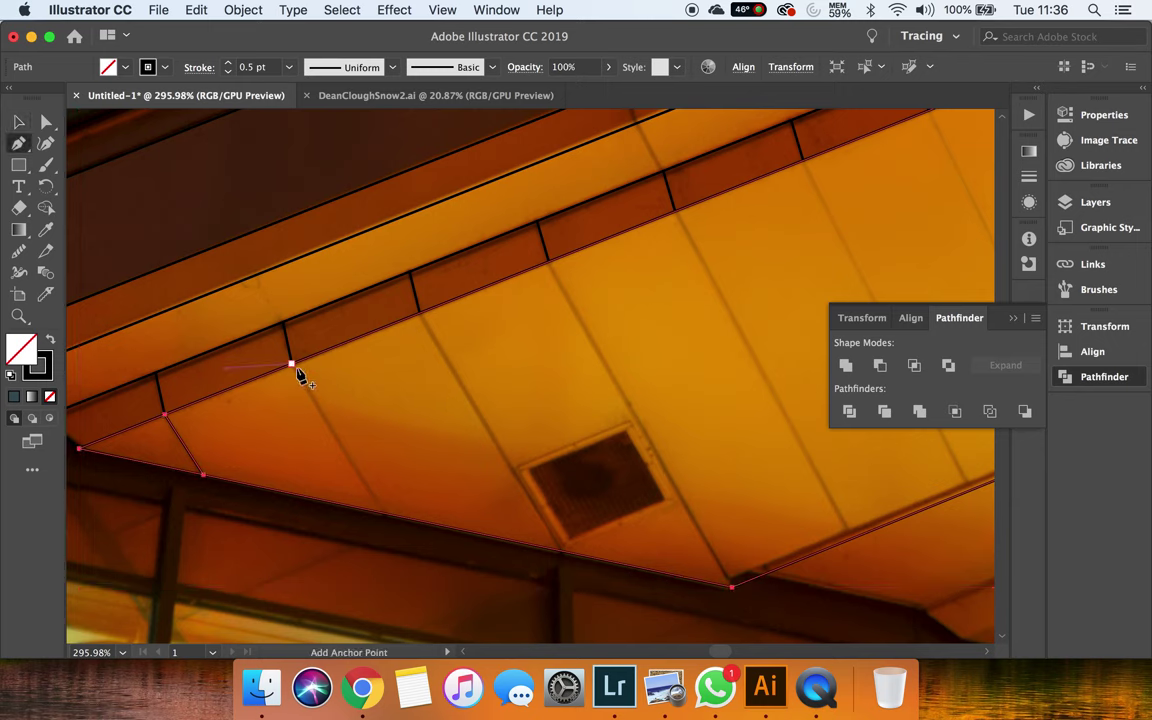
Draw the second diagonal soffit panel line, undo a stray extra point, and start the third line
click(291, 363)
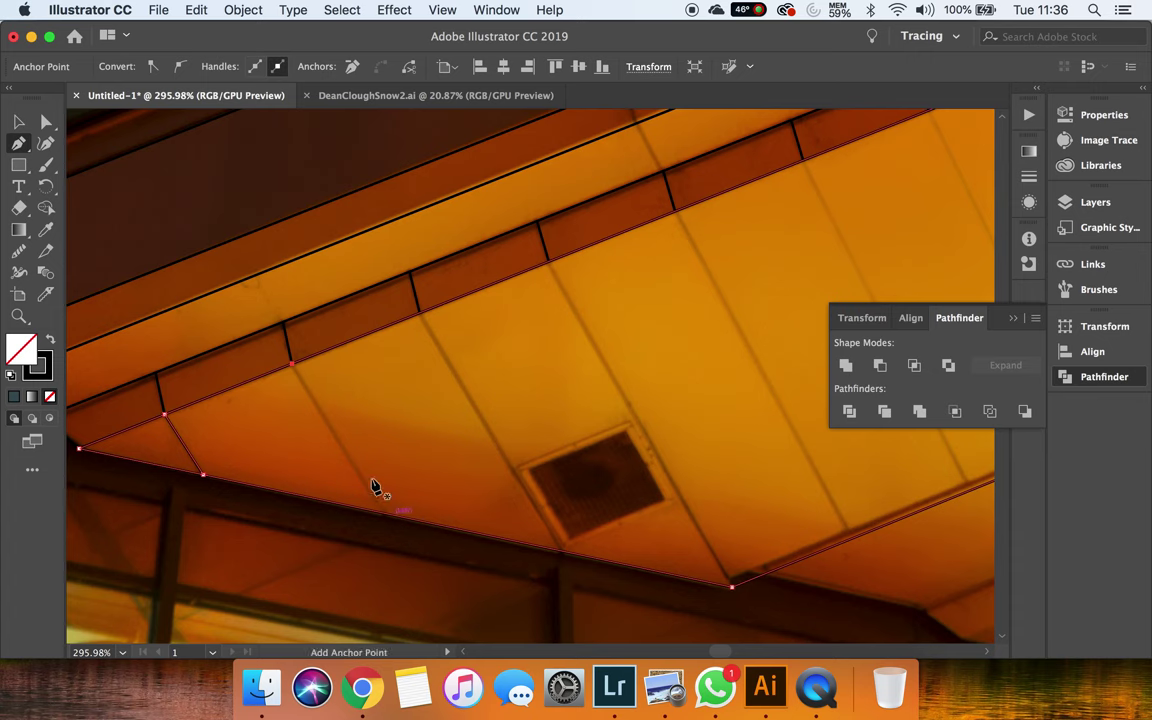
click(291, 364)
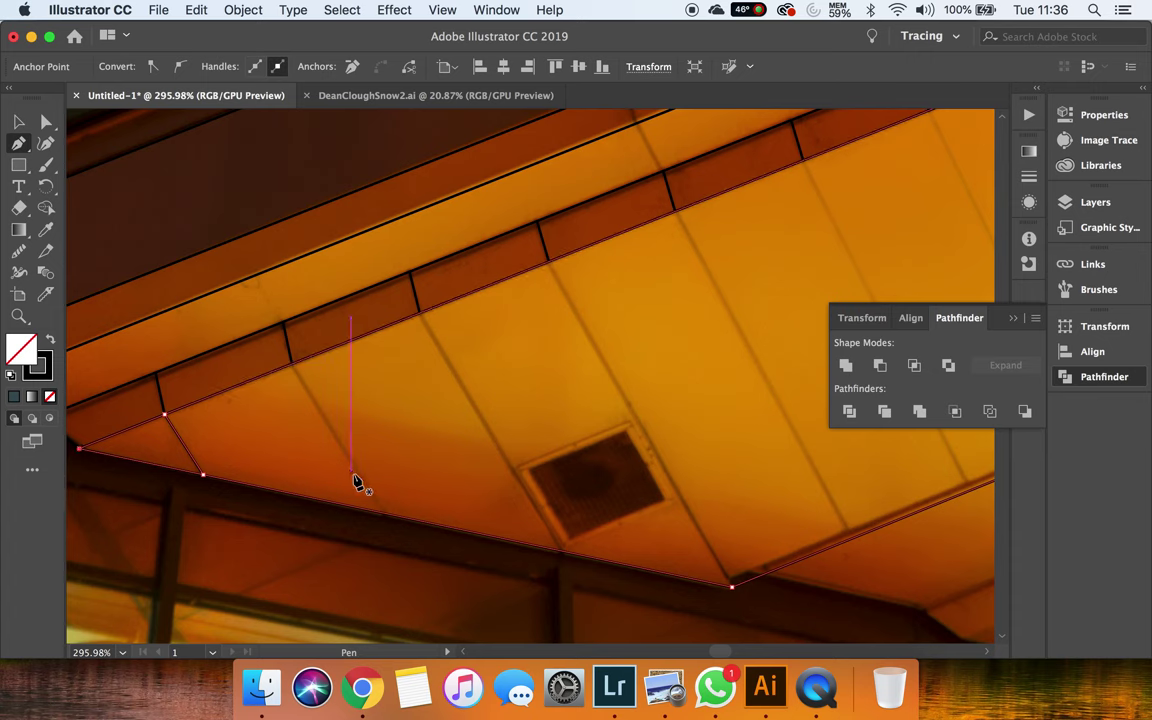
click(291, 364)
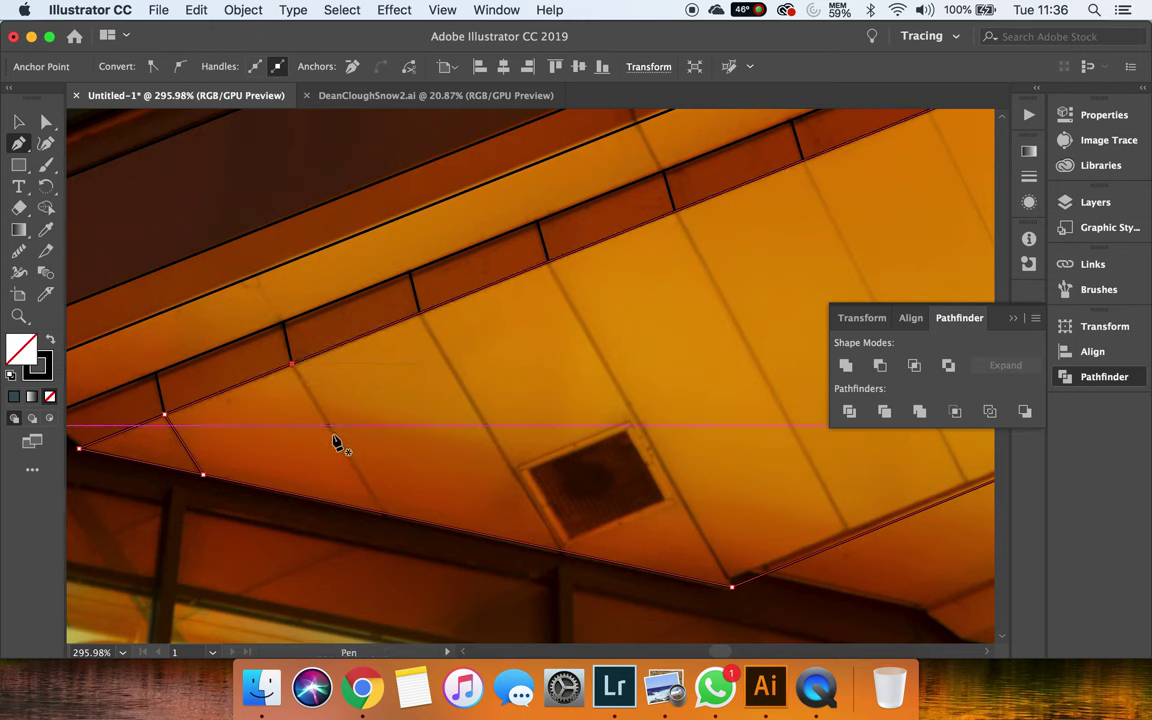
click(394, 527)
drag(291, 366, 293, 367)
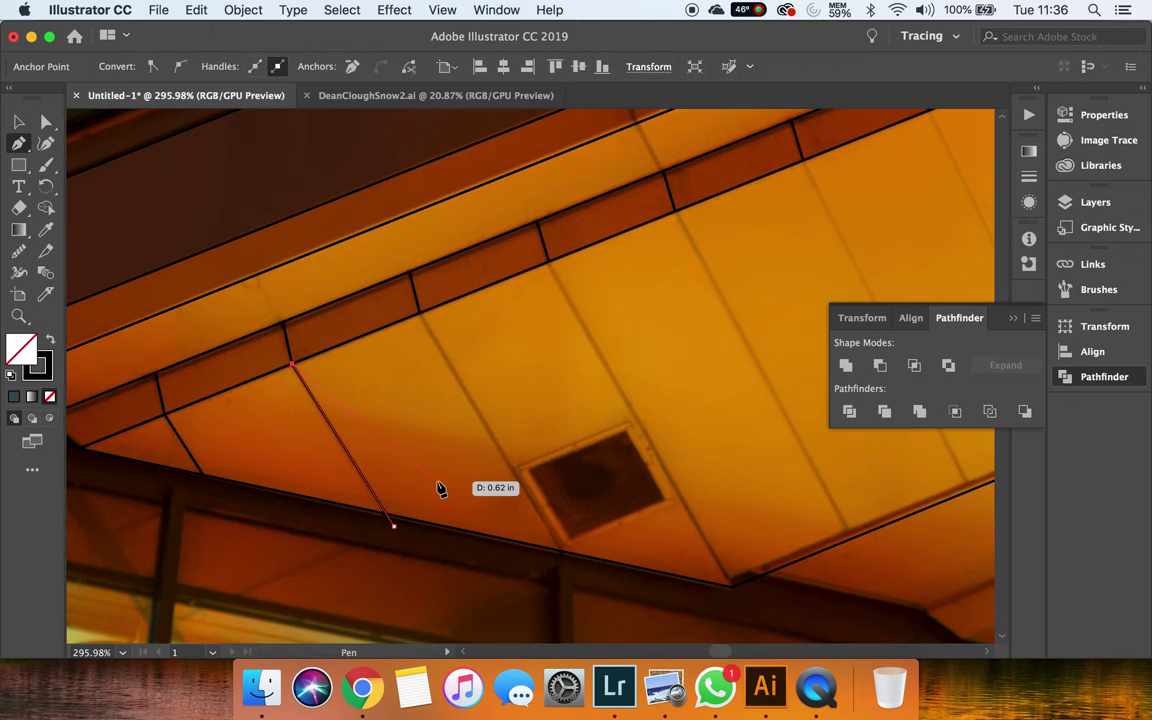
drag(479, 356, 480, 445)
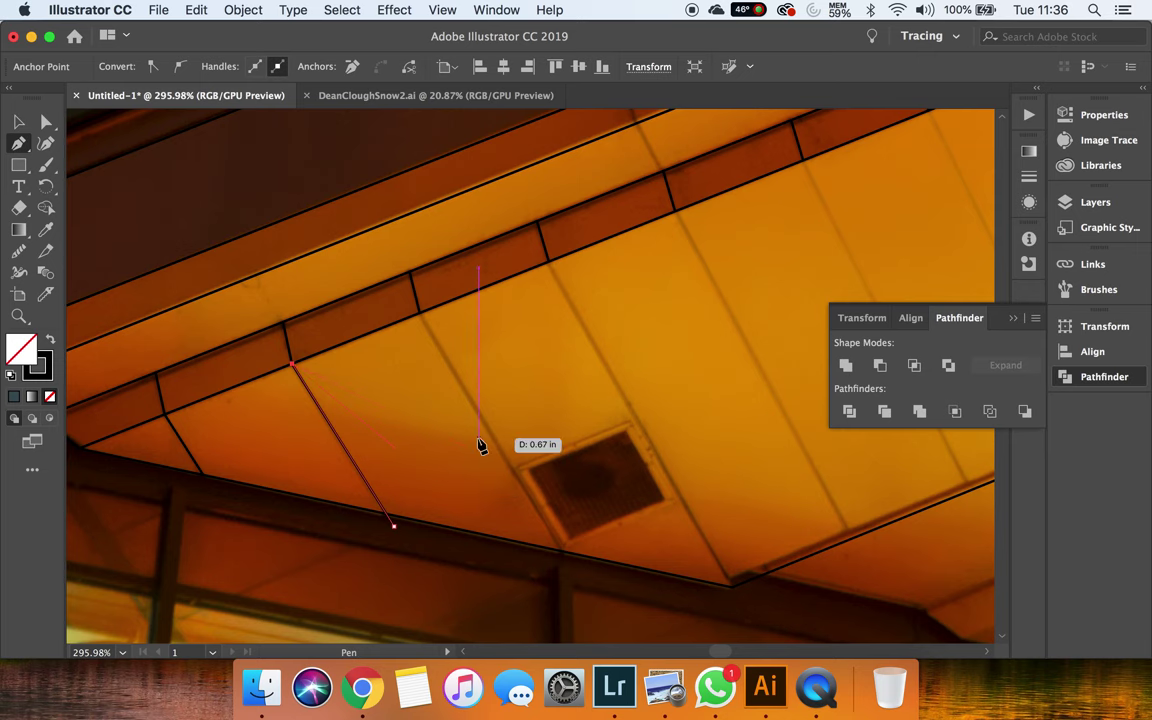
key(super+z)
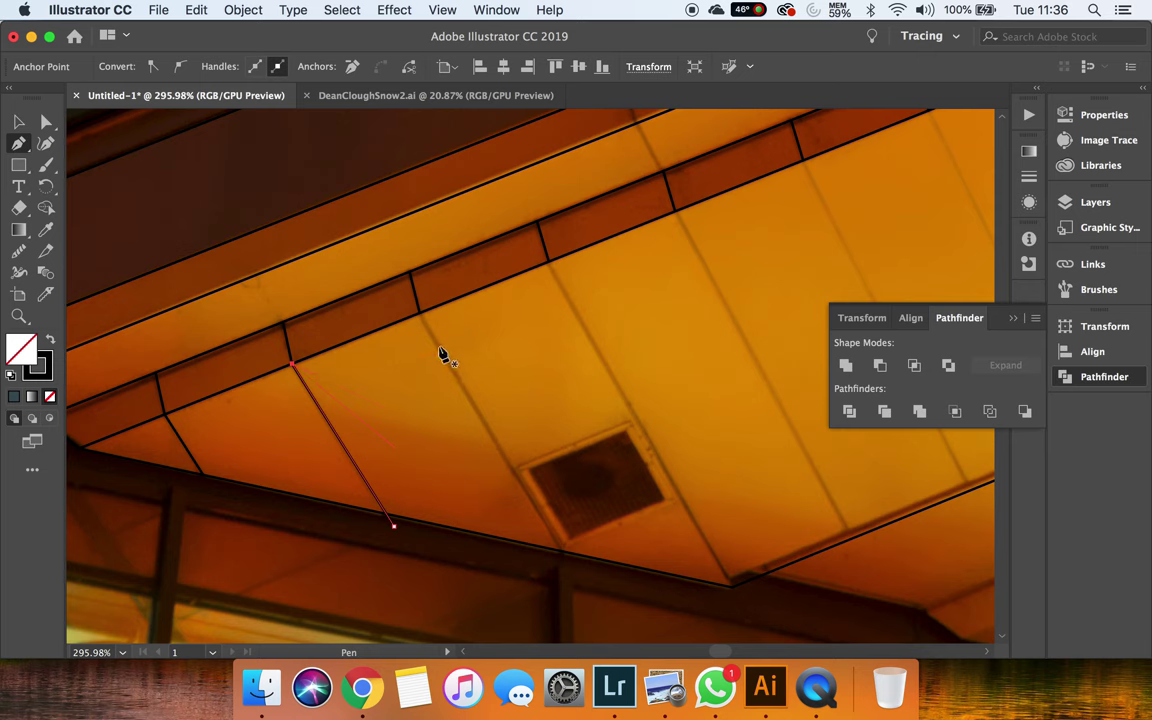
click(421, 314)
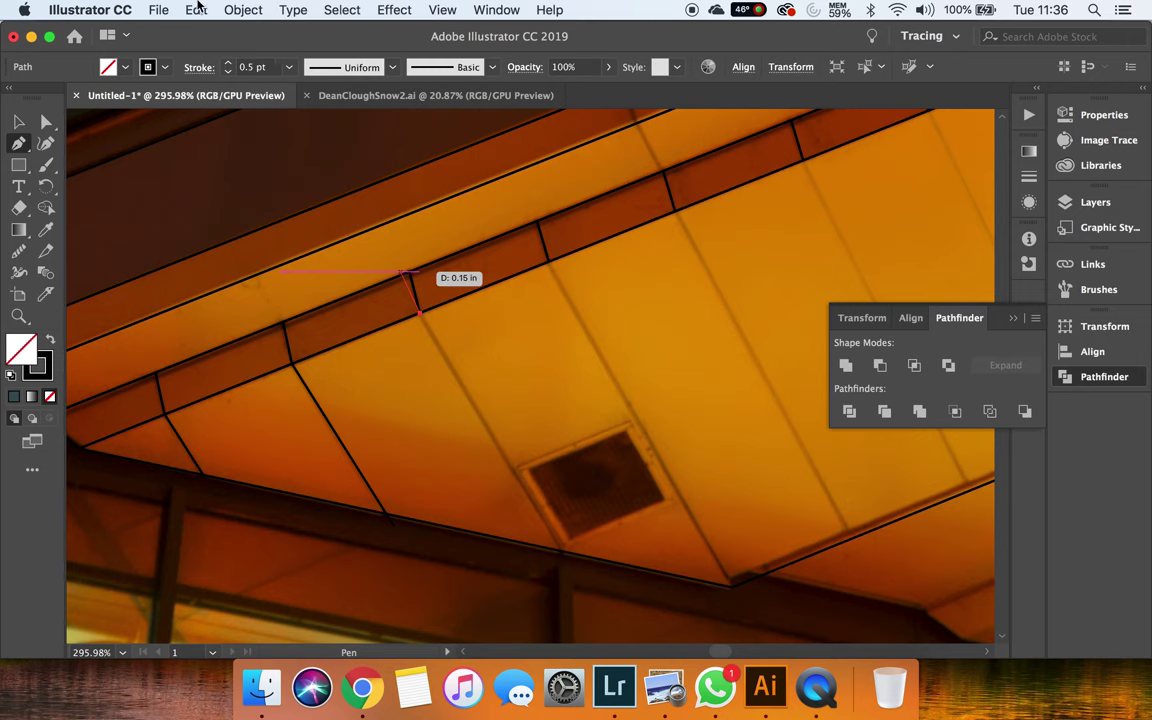
click(817, 688)
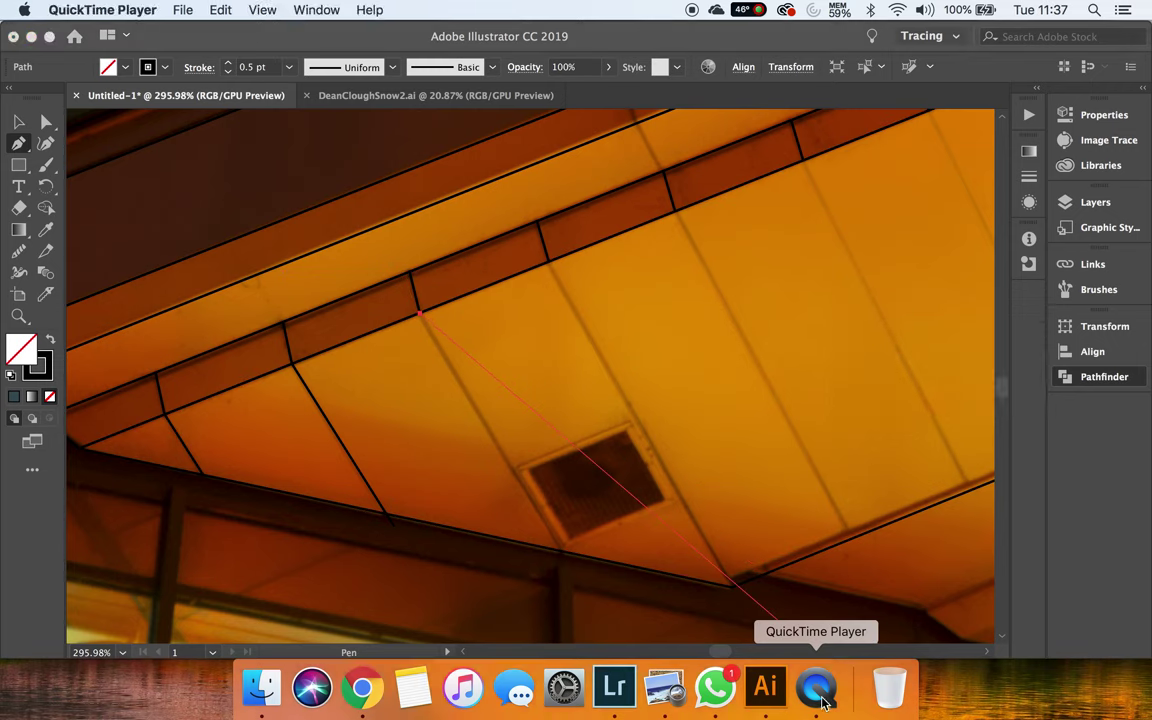
Show QuickTime Player's File menu with its recording and export options
click(185, 9)
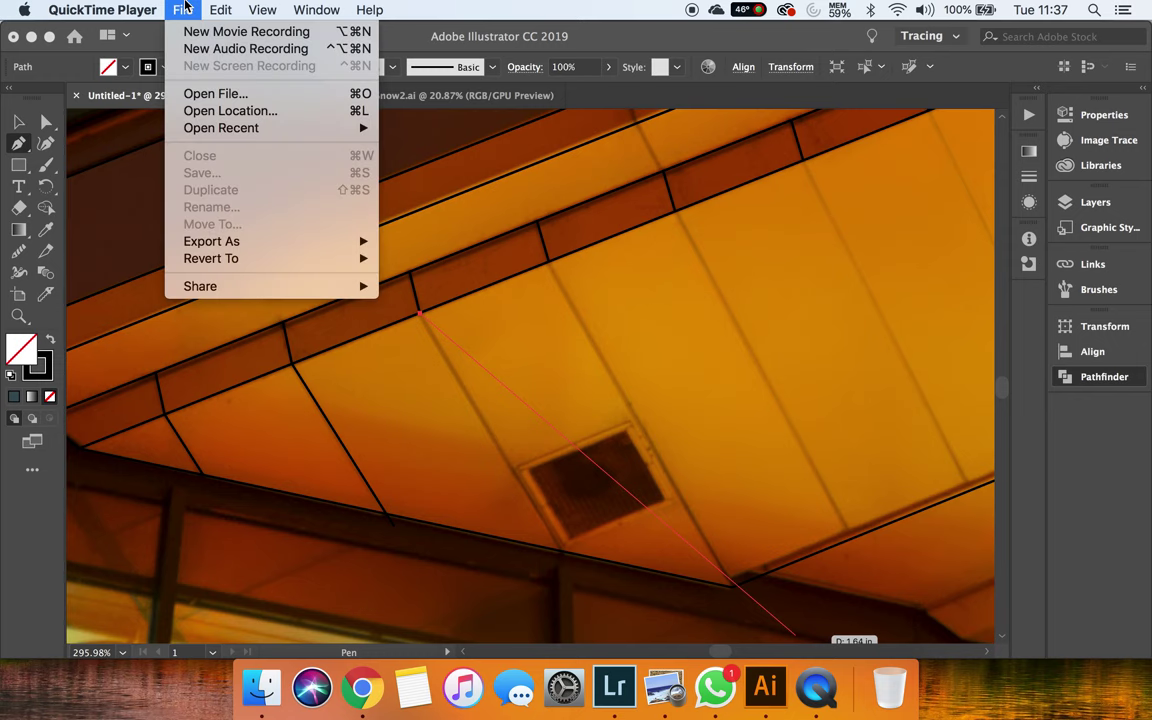